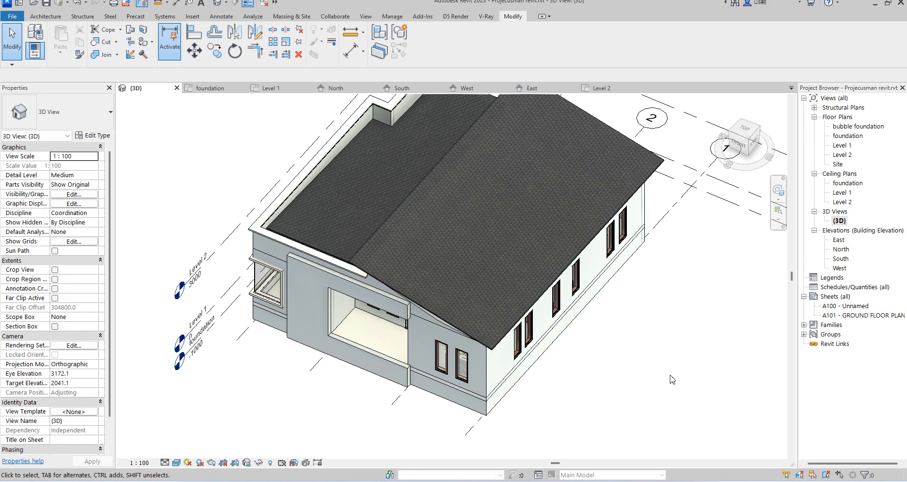
# Examine the house's roofs, windows and front facade from several angles in the 3D view.
pyautogui.scroll(-2, 657, 361)
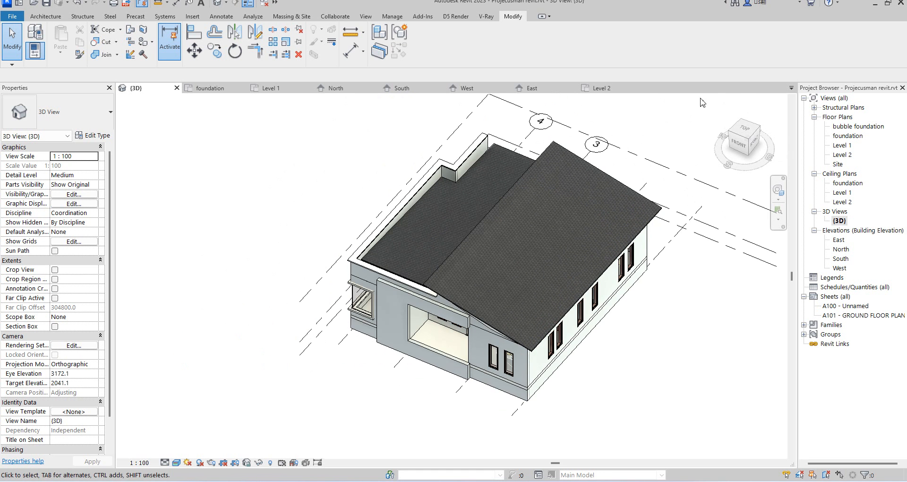
pyautogui.click(730, 136)
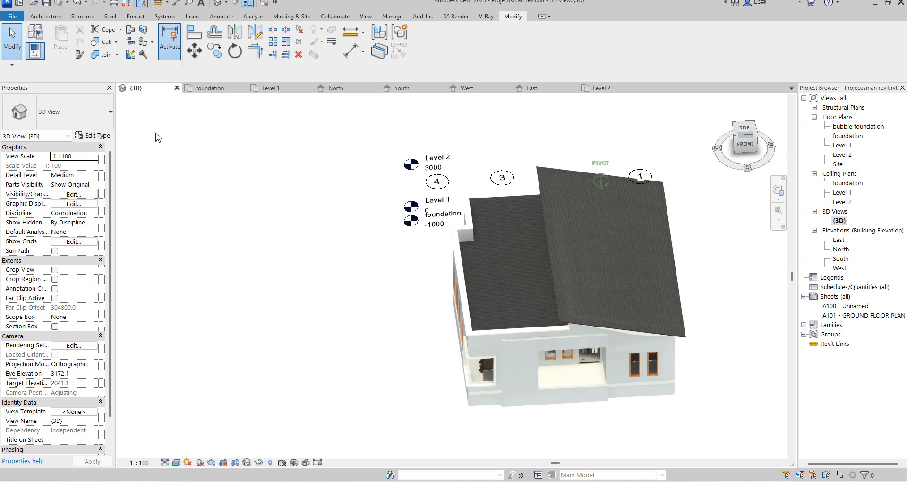
pyautogui.scroll(5, 434, 357)
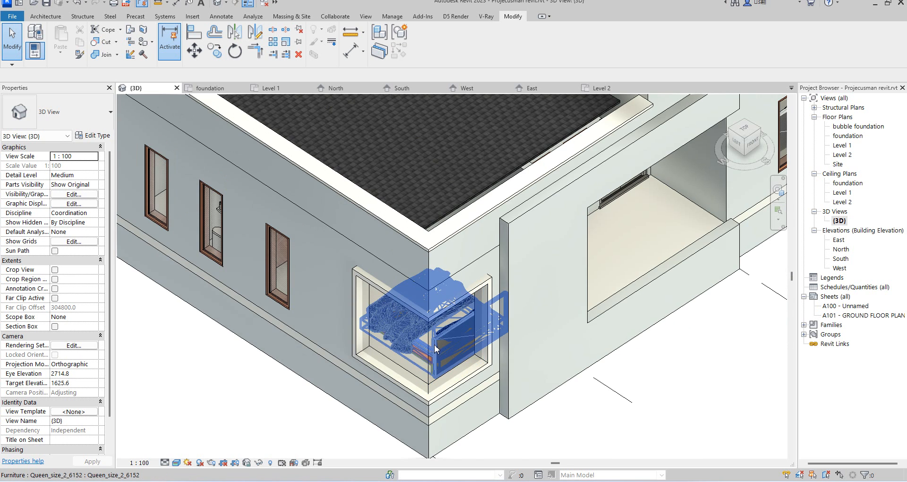
pyautogui.scroll(2, 432, 354)
pyautogui.scroll(-5, 432, 350)
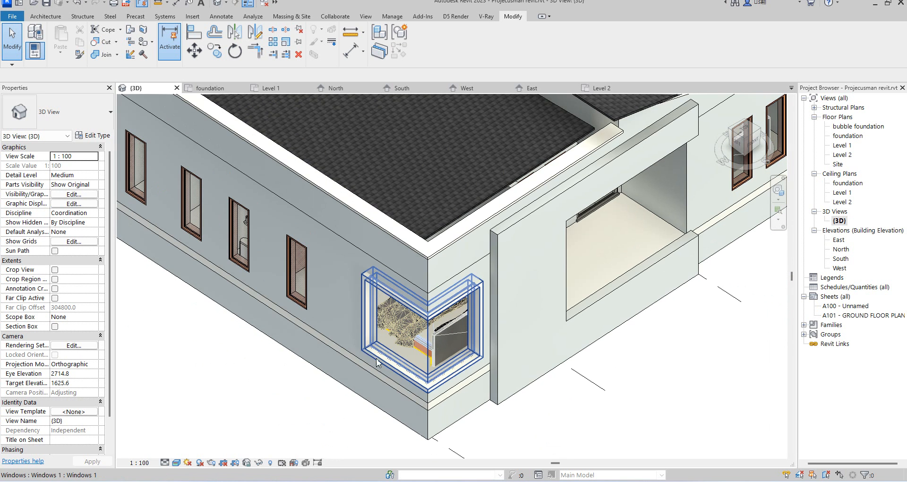
pyautogui.scroll(-5, 396, 285)
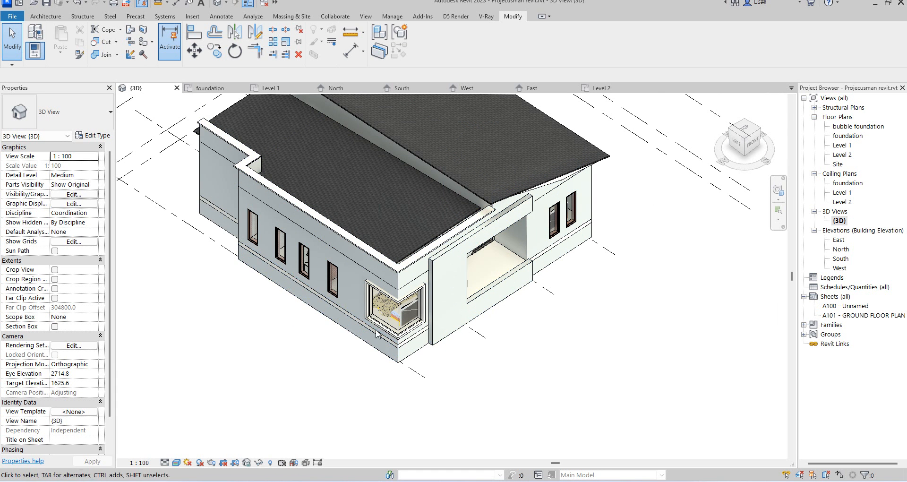
pyautogui.scroll(2, 355, 272)
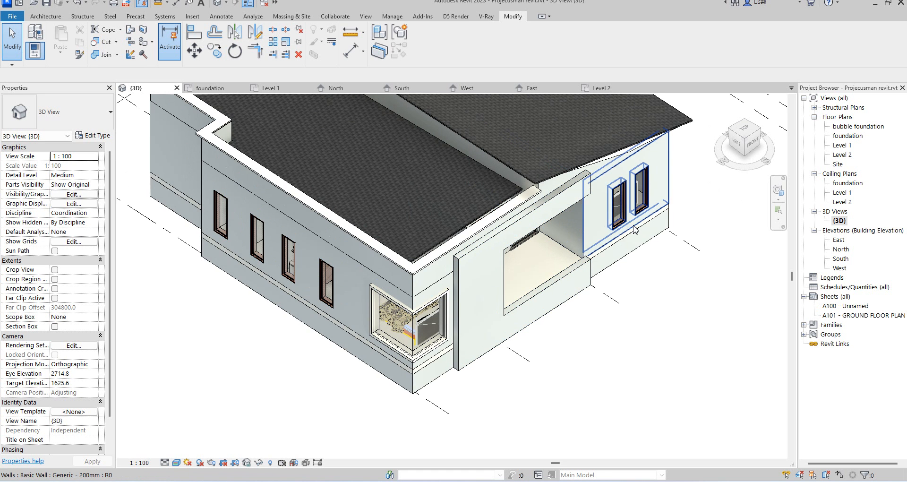
pyautogui.scroll(-2, 613, 228)
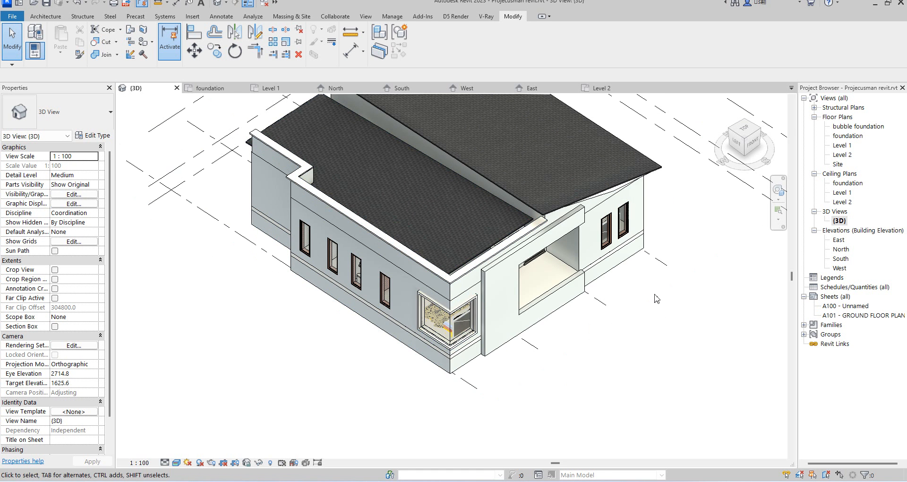
pyautogui.moveTo(760, 132); pyautogui.dragTo(718, 444)
pyautogui.scroll(-2, 558, 321)
pyautogui.scroll(2, 539, 236)
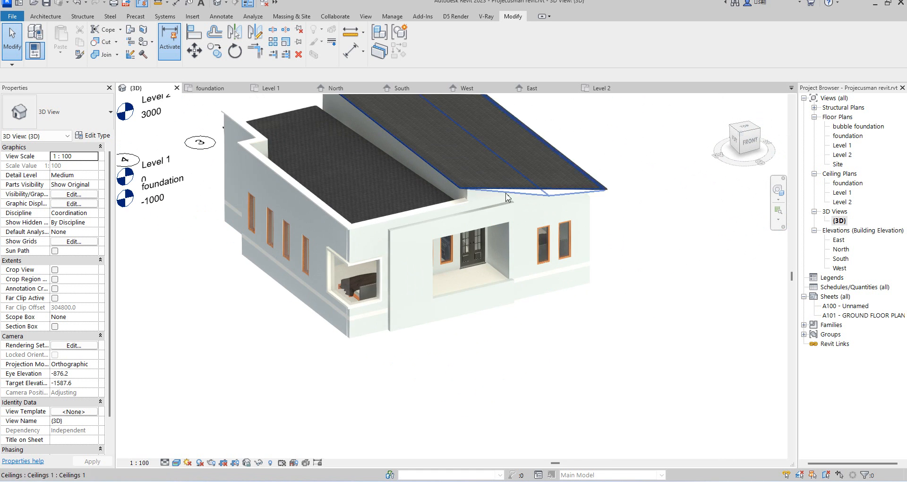
pyautogui.scroll(3, 508, 200)
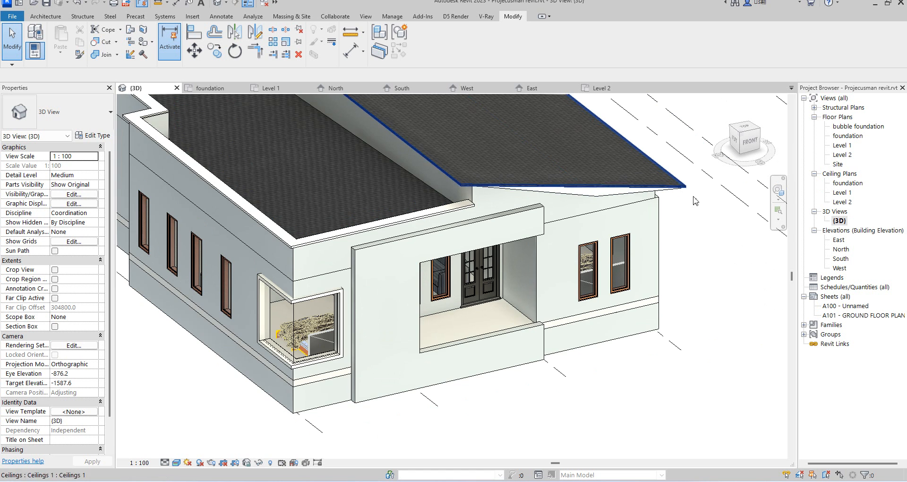
# Select the higher sloped roof together with its ceiling and nudge both slightly upward in the South elevation.
pyautogui.scroll(2, 677, 189)
pyautogui.moveTo(699, 199); pyautogui.dragTo(656, 168)
pyautogui.scroll(-3, 579, 274)
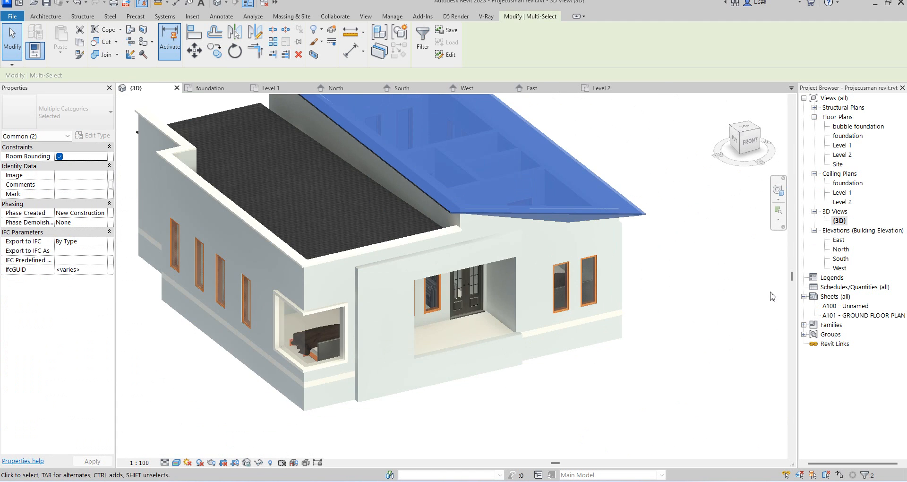
pyautogui.doubleClick(839, 259)
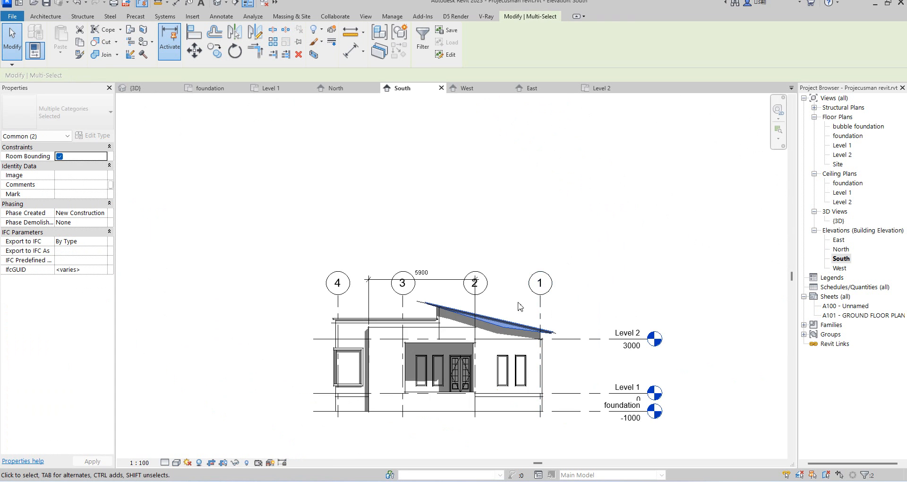
pyautogui.scroll(2, 517, 310)
pyautogui.press('Up')
pyautogui.press('Up')
pyautogui.press('Up')
pyautogui.press('Up')
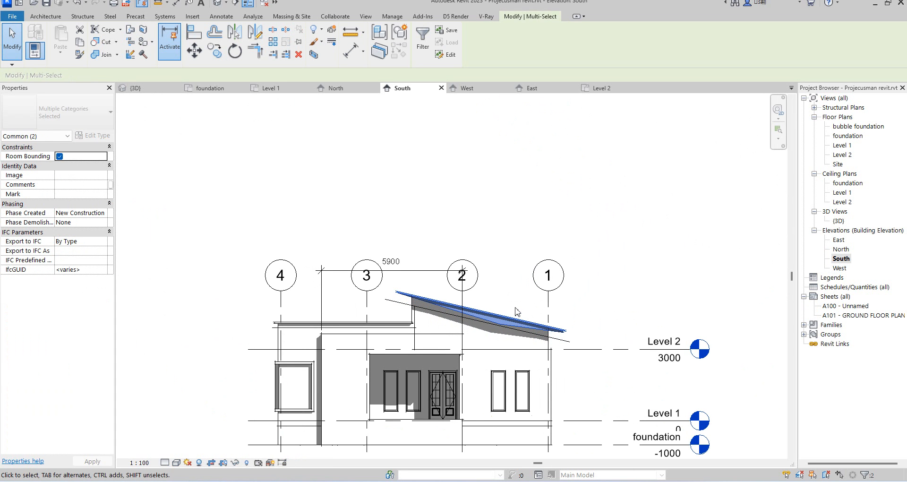
# Delete the sloped detail line below the higher roof and the short vertical detail line between grids 3 and 2.
pyautogui.scroll(3, 422, 328)
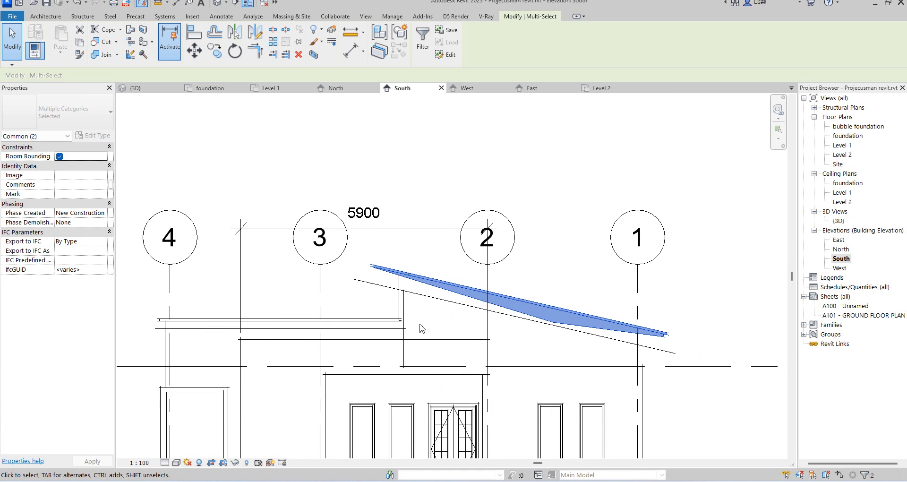
pyautogui.click(375, 289)
pyautogui.press('Delete')
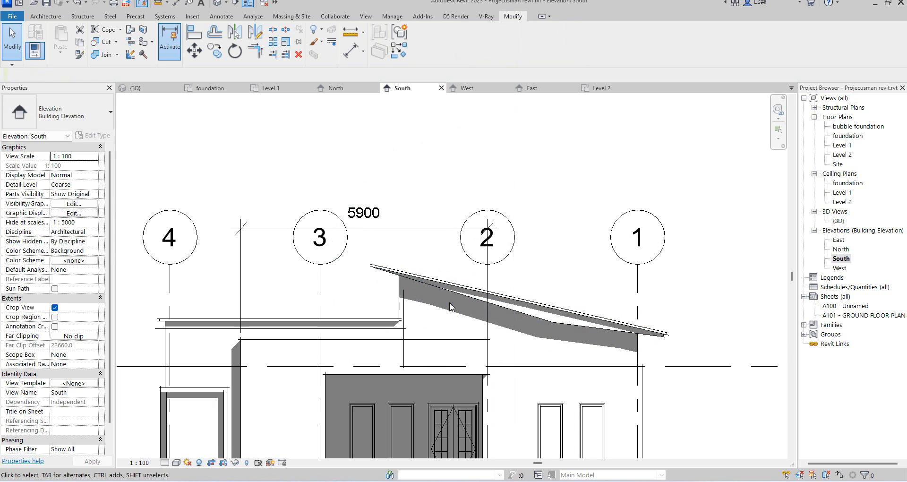
pyautogui.click(408, 316)
pyautogui.press('Delete')
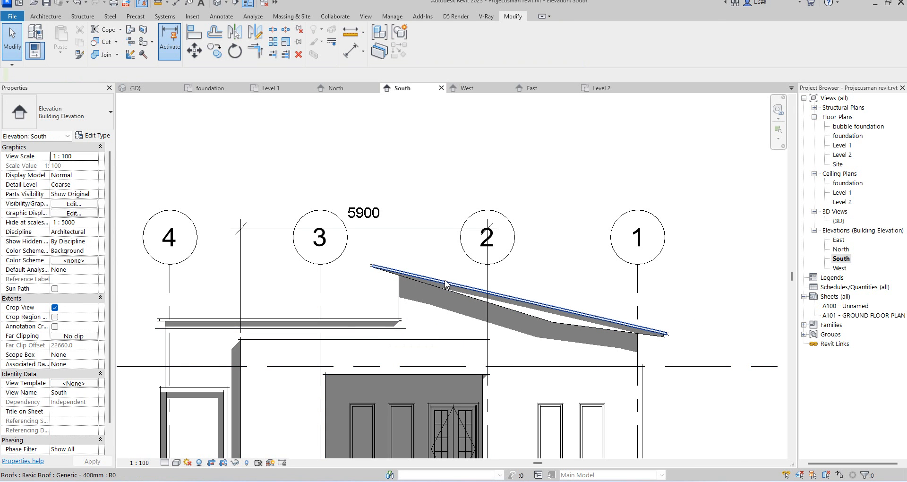
# Nudge the higher roof and its ceiling slightly further upward in the South elevation.
pyautogui.moveTo(365, 251); pyautogui.dragTo(679, 352)
pyautogui.press('Up')
pyautogui.press('Up')
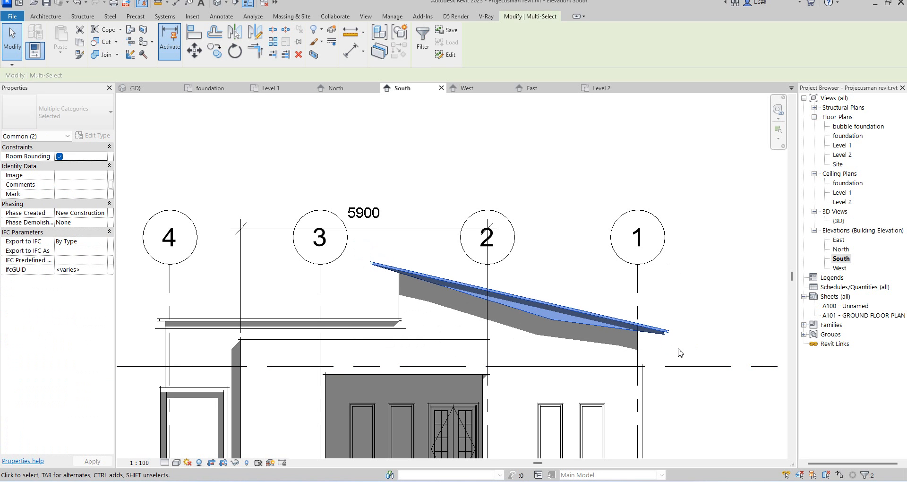
pyautogui.click(689, 335)
pyautogui.scroll(-3, 331, 264)
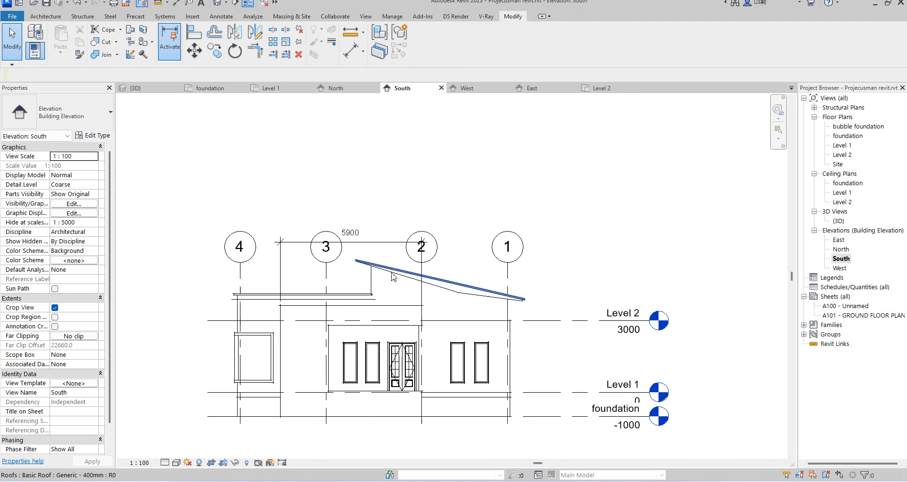
# Extend the top of the projecting front wall to the parapet coping, giving an unconnected height of 5100.
pyautogui.click(323, 310)
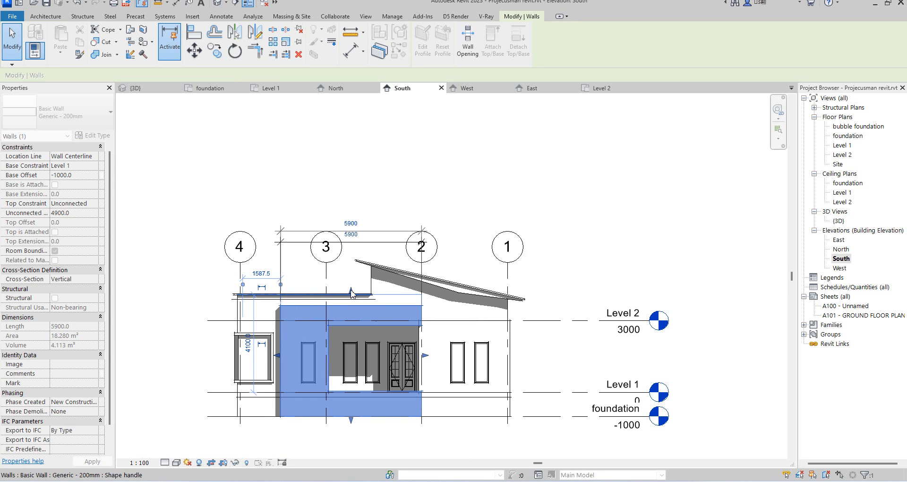
pyautogui.moveTo(351, 291); pyautogui.dragTo(352, 294)
pyautogui.scroll(3, 354, 295)
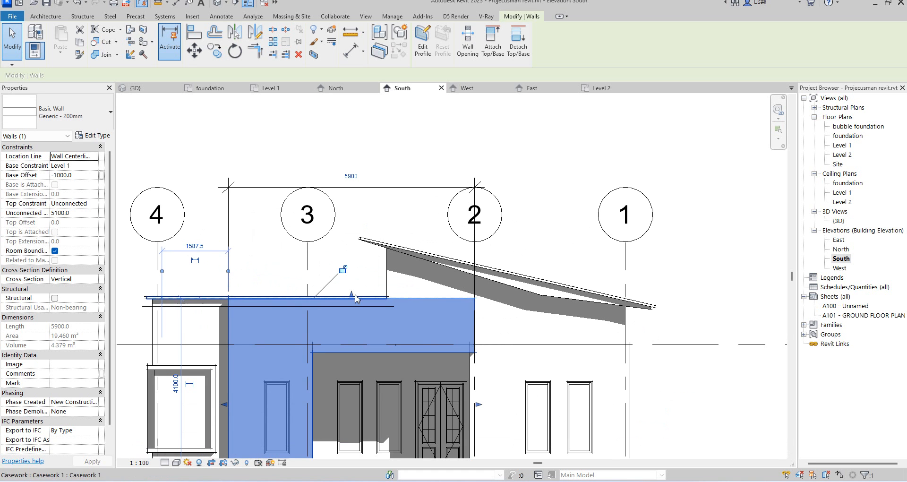
# Lower the top of the parapet wall near grid 4 to an unconnected height of 900.
pyautogui.click(159, 316)
pyautogui.scroll(3, 268, 308)
pyautogui.moveTo(269, 299); pyautogui.dragTo(272, 321)
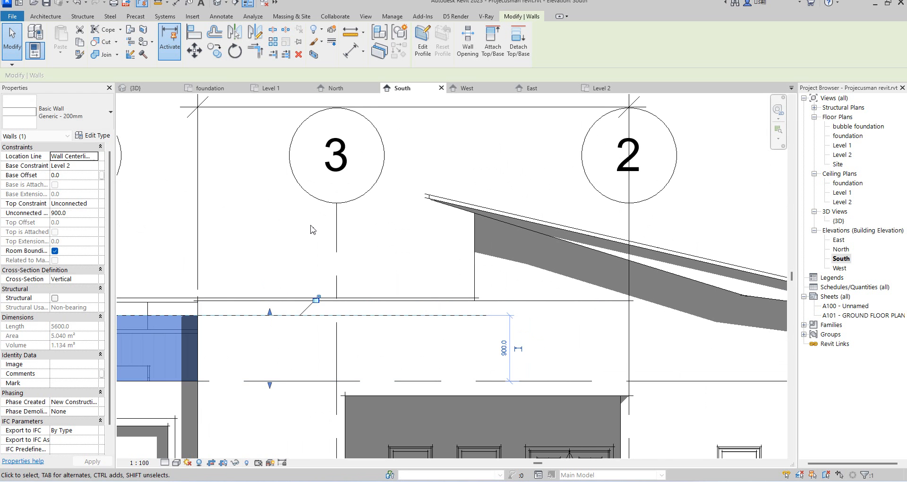
# Edit the parapet coping in place, align its underside with the lowered parapet top, and finish the model.
pyautogui.scroll(-3, 272, 321)
pyautogui.click(196, 283)
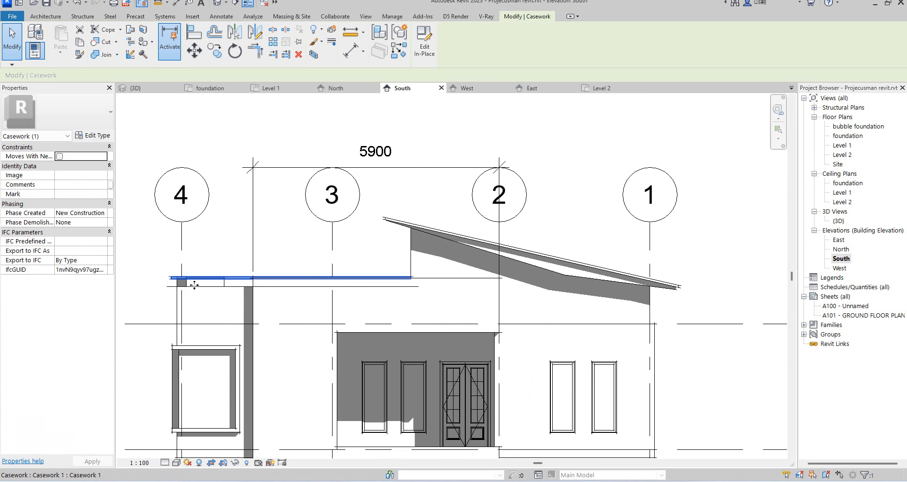
pyautogui.scroll(2, 180, 288)
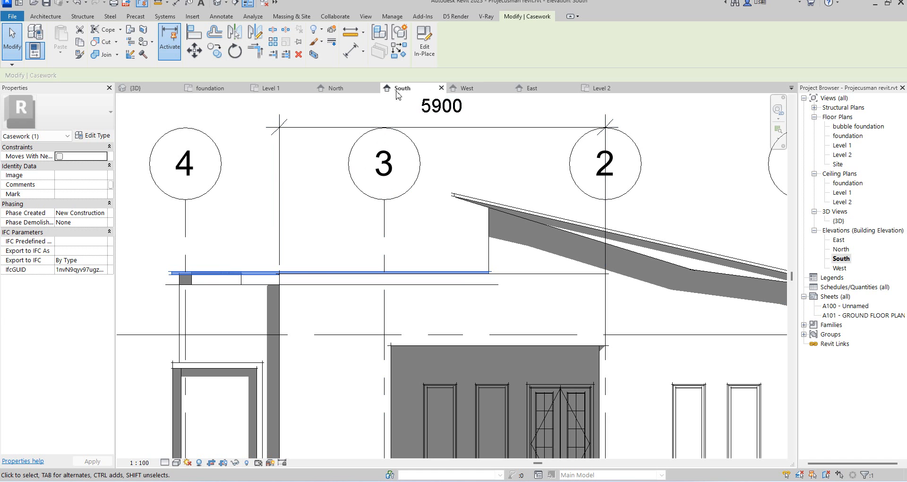
pyautogui.click(424, 40)
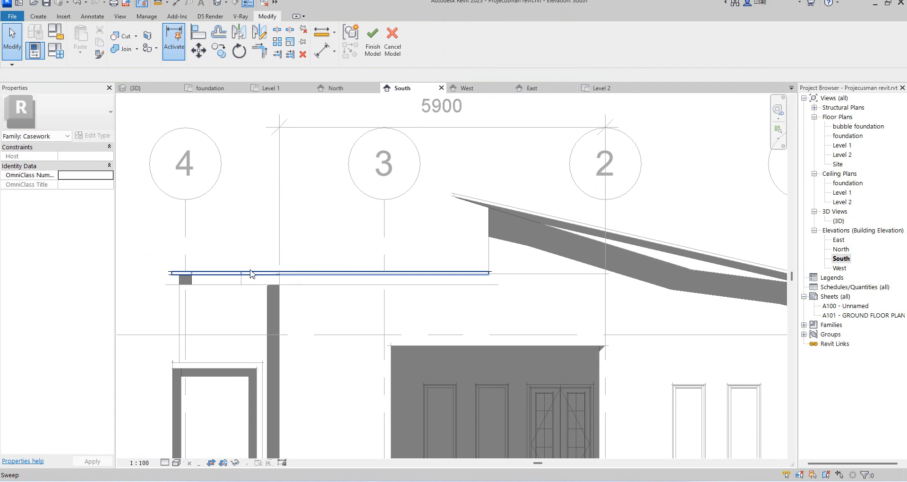
pyautogui.click(201, 33)
pyautogui.click(216, 285)
pyautogui.click(230, 277)
pyautogui.scroll(-2, 228, 233)
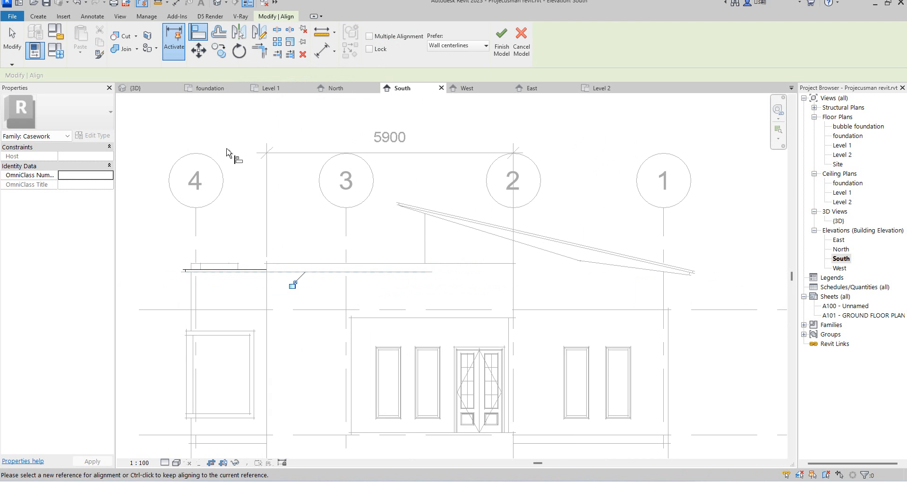
pyautogui.scroll(1, 198, 229)
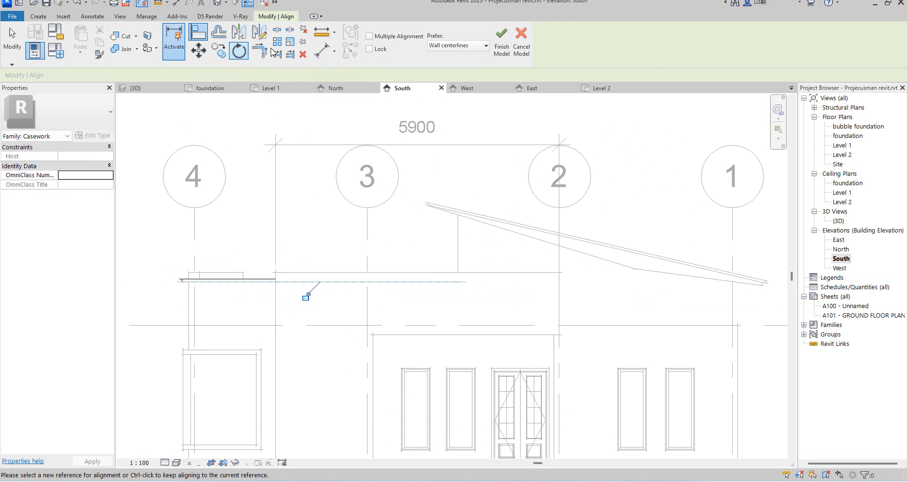
pyautogui.click(492, 37)
# Align the tops of the remaining parapet walls near grid 4 with the underside of the lowered coping.
pyautogui.scroll(2, 228, 269)
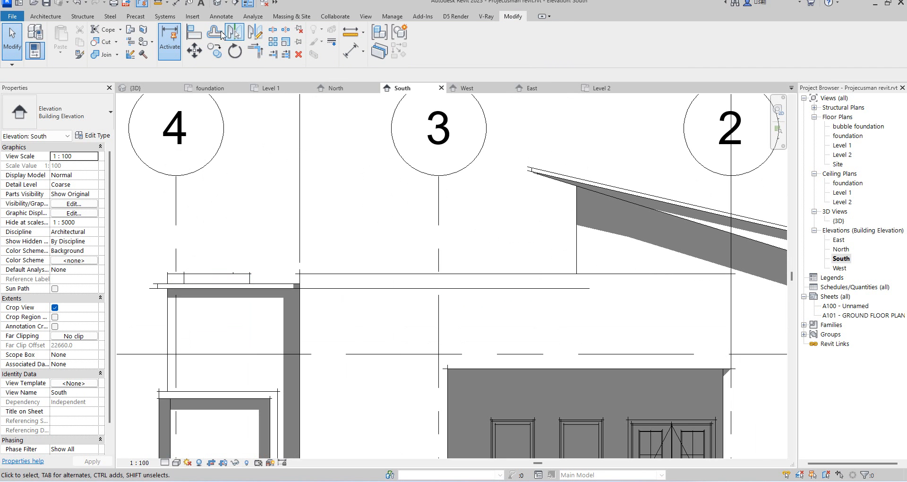
pyautogui.click(194, 32)
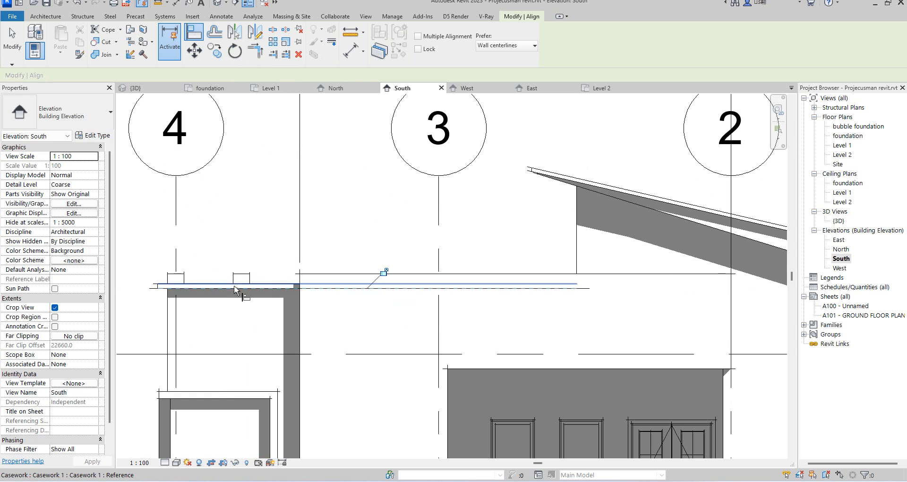
pyautogui.click(244, 274)
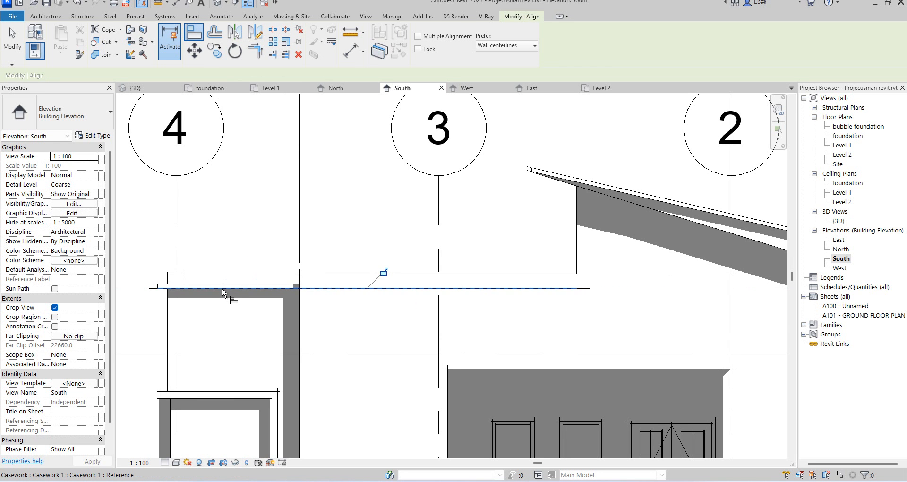
pyautogui.scroll(-2, 334, 264)
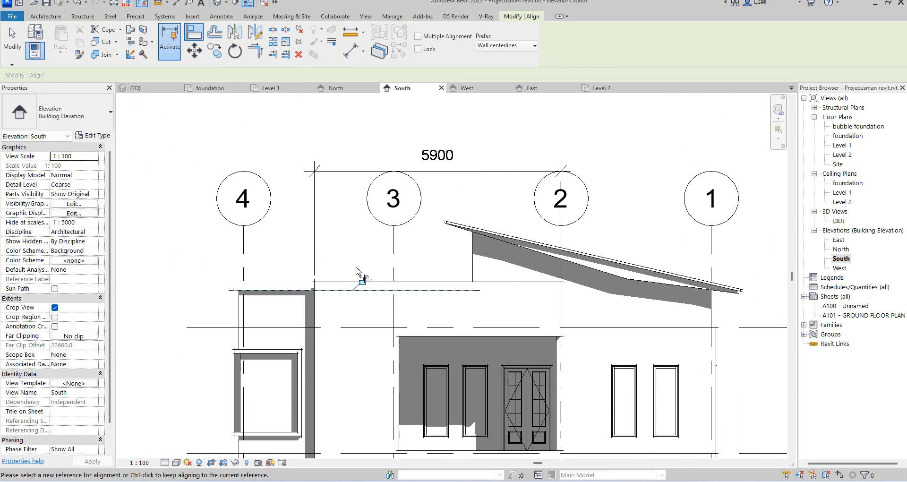
pyautogui.scroll(1, 359, 257)
pyautogui.rightClick(350, 239)
pyautogui.click(378, 253)
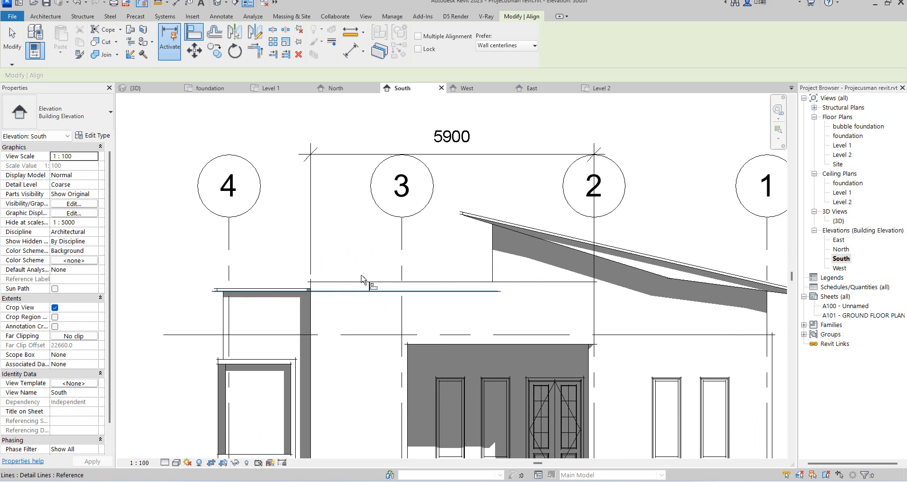
pyautogui.scroll(-2, 362, 299)
pyautogui.scroll(2, 534, 204)
pyautogui.rightClick(526, 163)
pyautogui.click(548, 170)
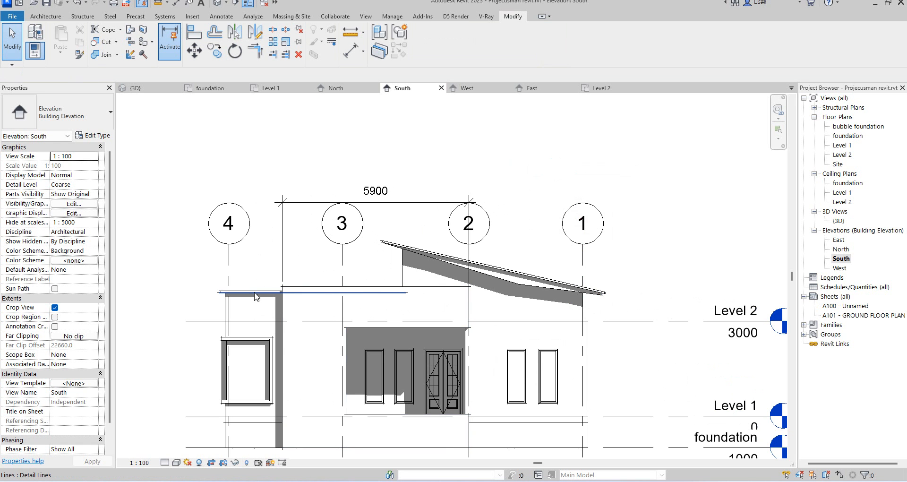
# Copy the parapet coping from the wall near grid 4 onto the top corner of the projecting front wall, with Constrain off.
pyautogui.scroll(3, 246, 305)
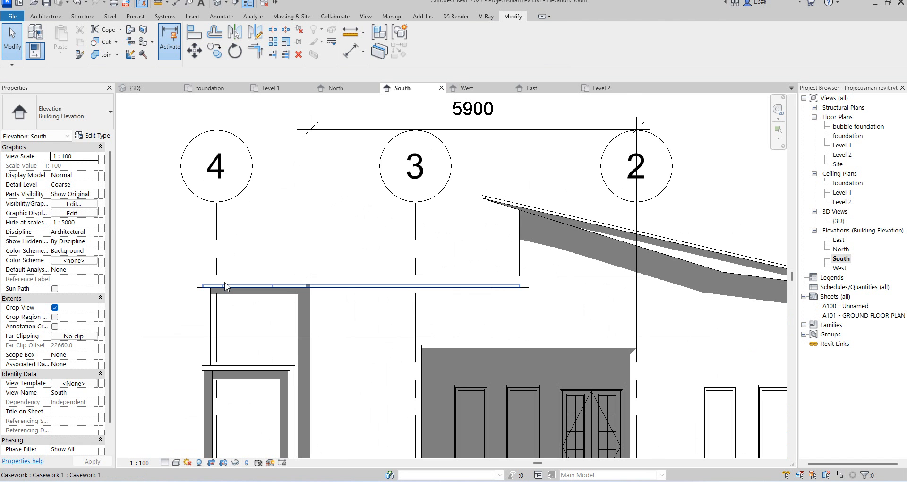
pyautogui.click(225, 284)
pyautogui.click(214, 50)
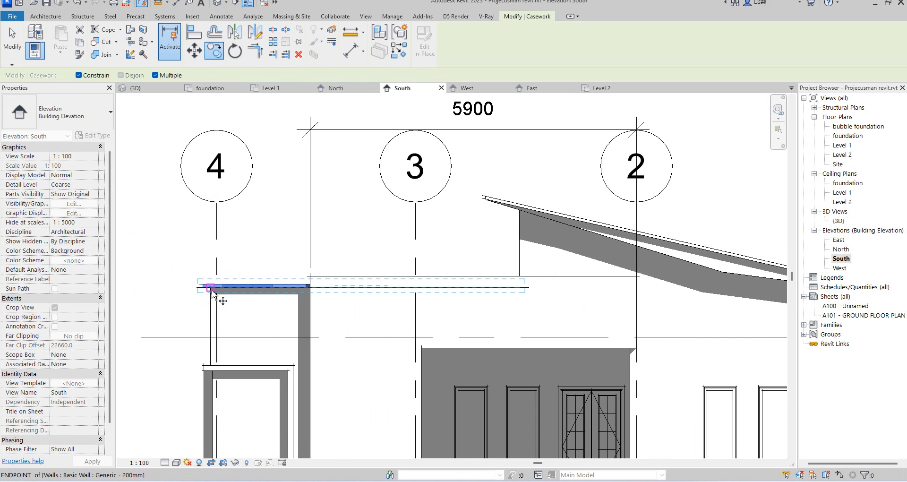
pyautogui.scroll(3, 310, 279)
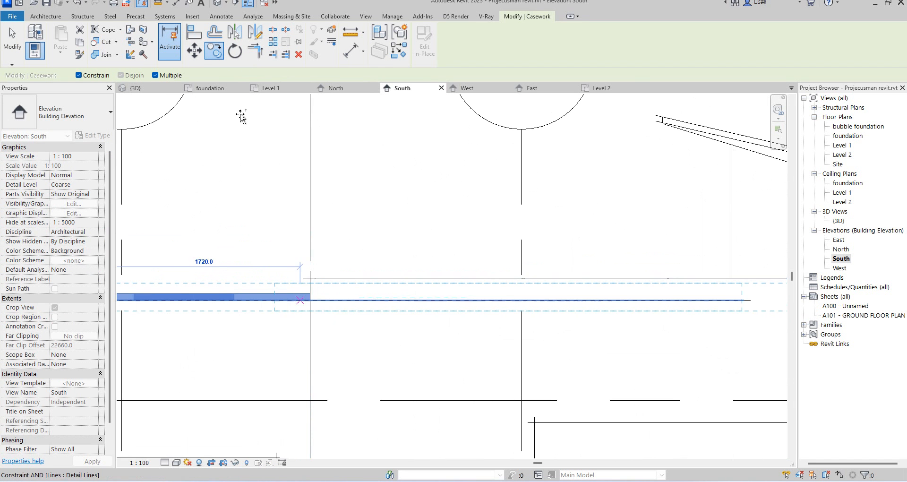
pyautogui.click(79, 76)
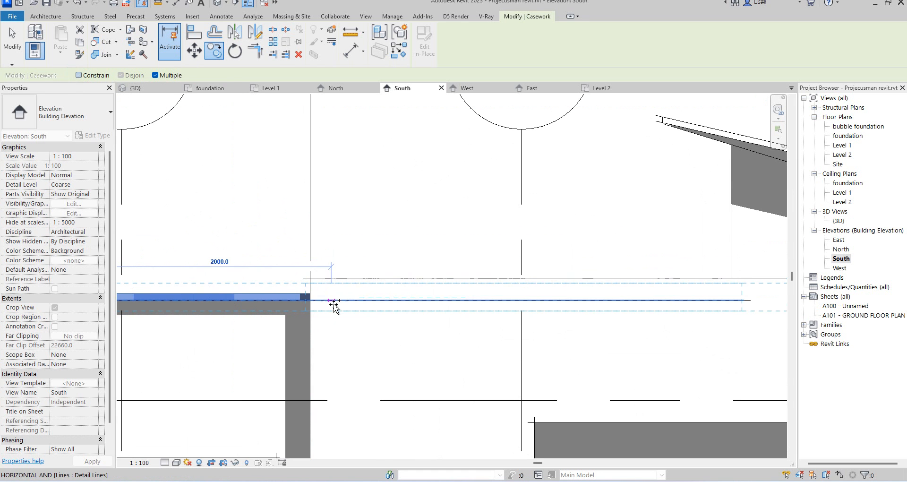
pyautogui.click(311, 278)
pyautogui.rightClick(357, 171)
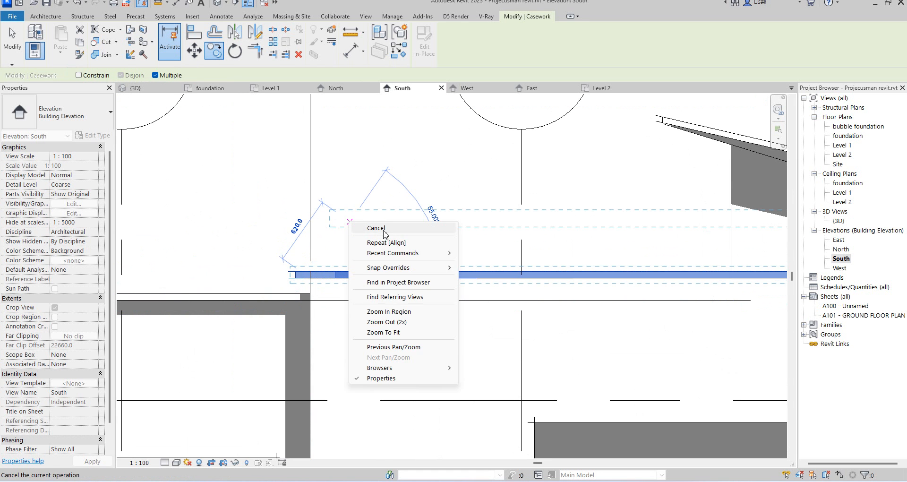
pyautogui.click(378, 176)
pyautogui.scroll(-3, 381, 228)
# Edit the copied coping in place and open its sweep path sketch in the Level 2 floor plan.
pyautogui.click(423, 43)
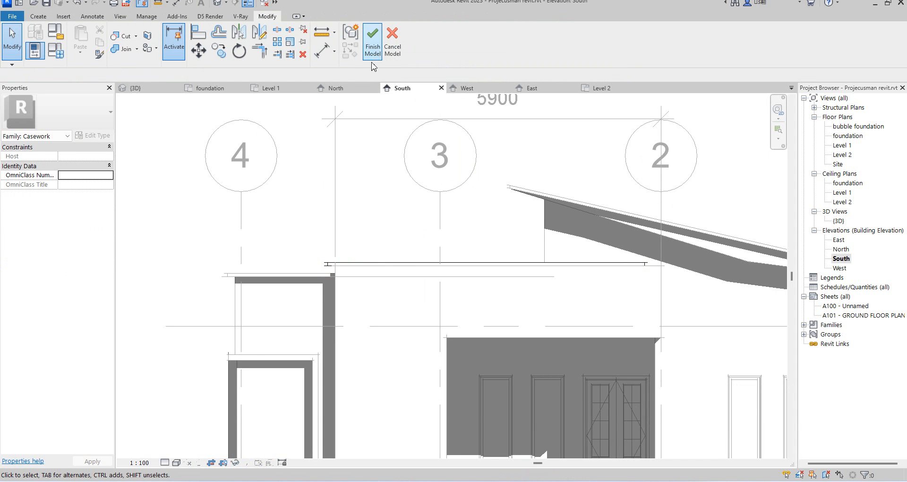
pyautogui.click(384, 263)
pyautogui.click(374, 46)
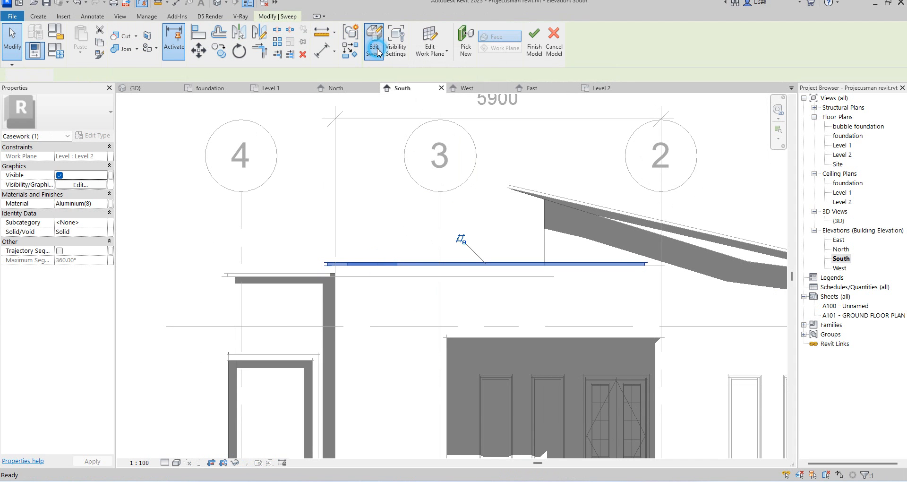
pyautogui.click(484, 31)
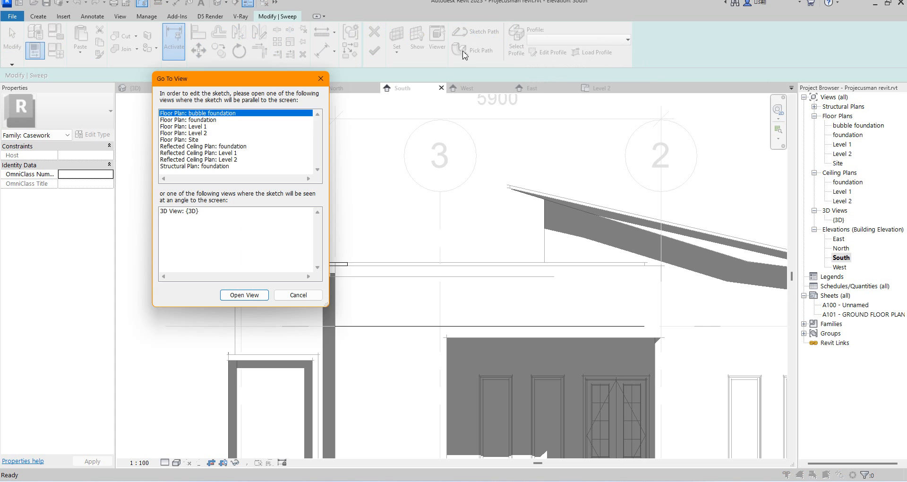
pyautogui.click(198, 133)
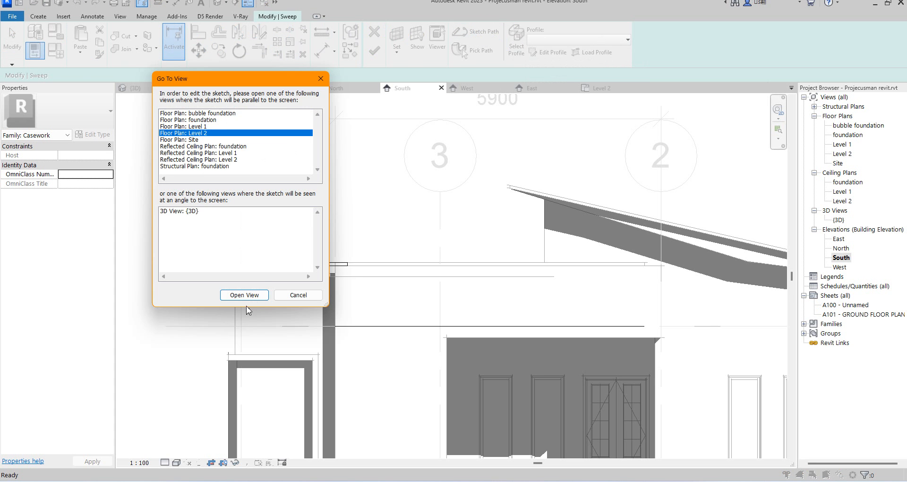
pyautogui.click(258, 295)
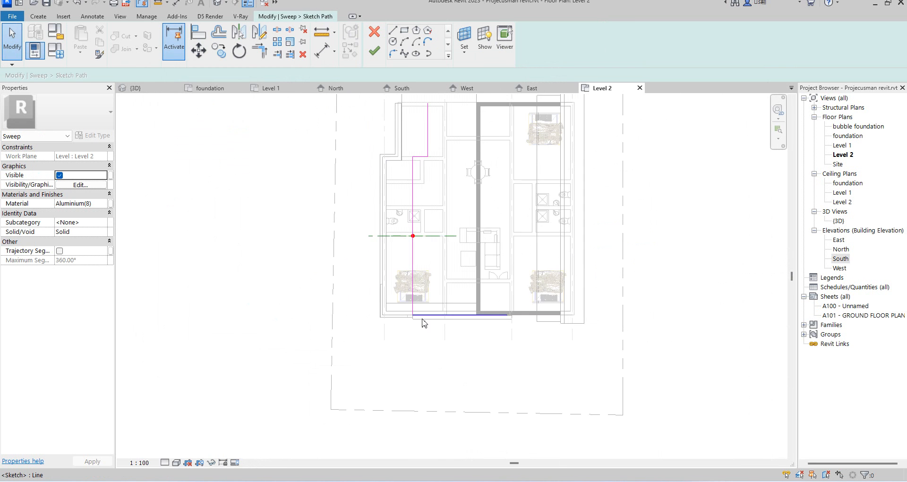
# Align the front segment of the sweep path with the outer face of the projecting front wall.
pyautogui.click(203, 34)
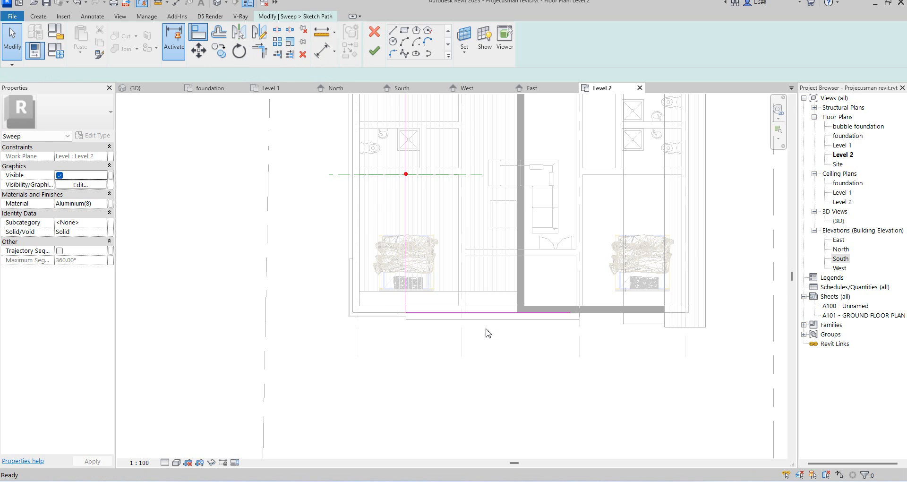
pyautogui.scroll(3, 467, 326)
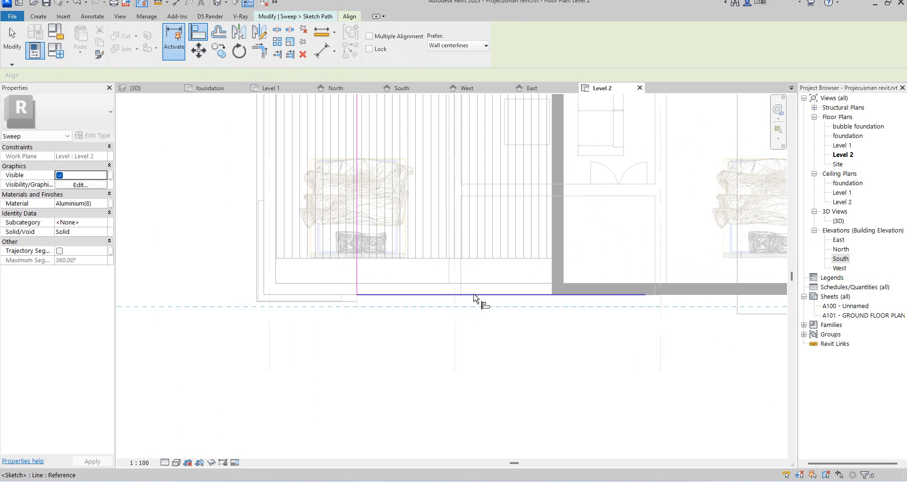
pyautogui.scroll(-6, 473, 309)
pyautogui.rightClick(458, 158)
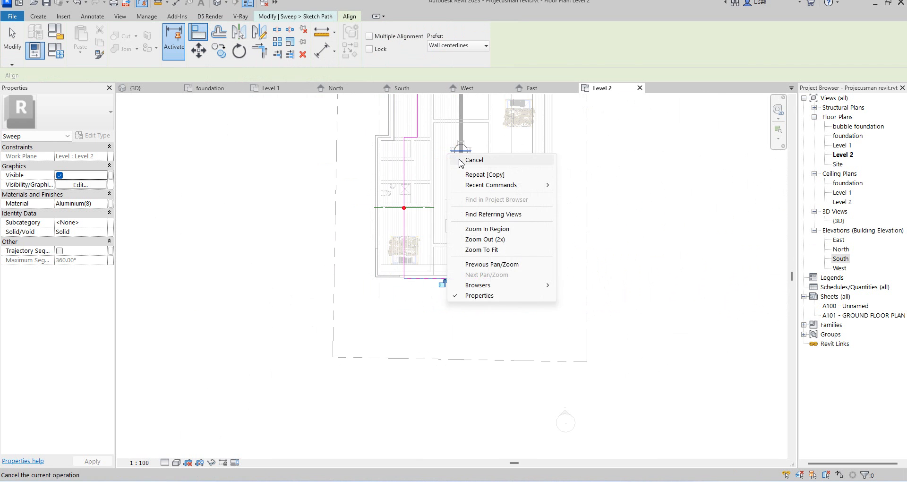
pyautogui.click(478, 163)
pyautogui.scroll(-3, 423, 193)
pyautogui.rightClick(417, 186)
pyautogui.click(446, 193)
# Delete the side segments of the sweep path, keeping only the front line.
pyautogui.click(392, 149)
pyautogui.press('Delete')
pyautogui.click(405, 193)
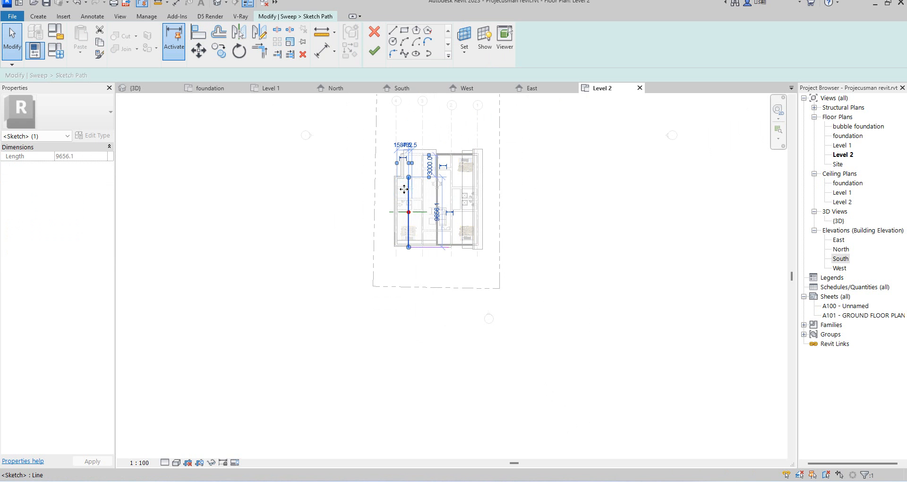
pyautogui.press('Delete')
# Extend the front path line to the end of the projecting wall, 5900 long, and finish the path and sweep.
pyautogui.scroll(10, 464, 226)
pyautogui.moveTo(488, 211); pyautogui.dragTo(546, 200)
pyautogui.scroll(-3, 543, 226)
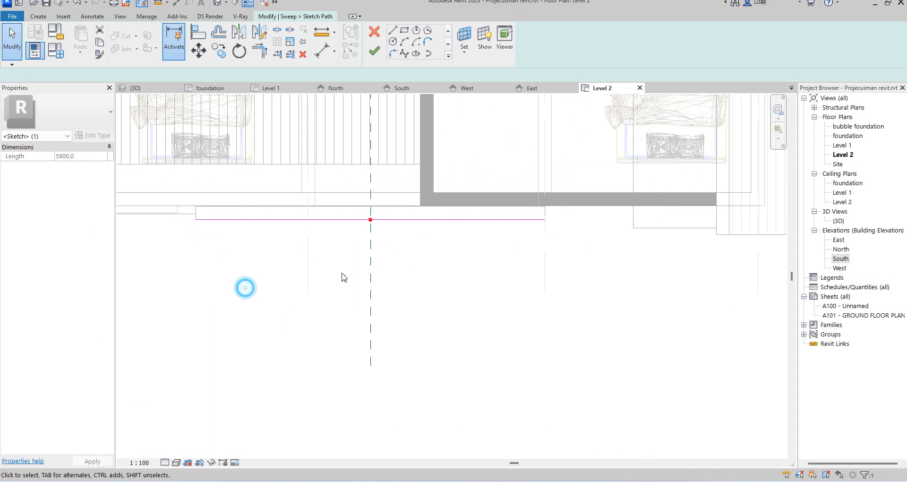
pyautogui.click(245, 288)
pyautogui.scroll(-3, 455, 230)
pyautogui.click(373, 53)
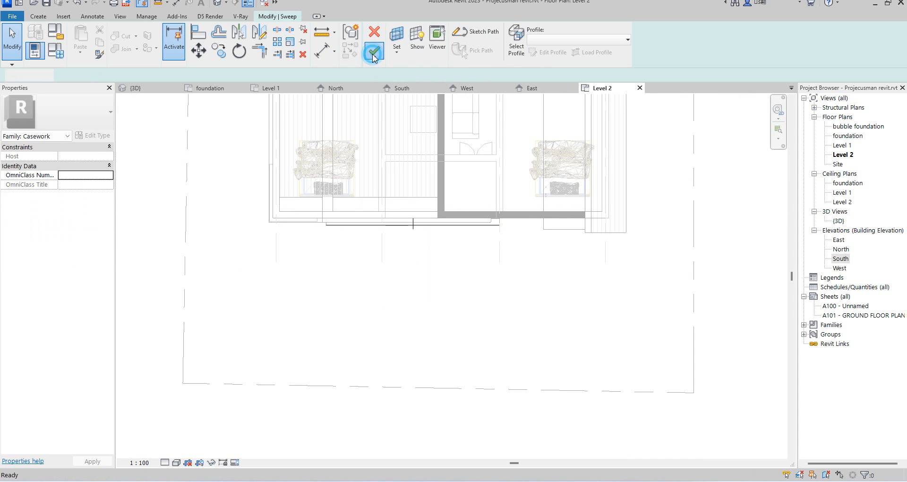
pyautogui.click(373, 53)
# Inspect the front coping in the 3D view, then reopen its sweep path sketch in the Level 2 floor plan.
pyautogui.scroll(-2, 641, 301)
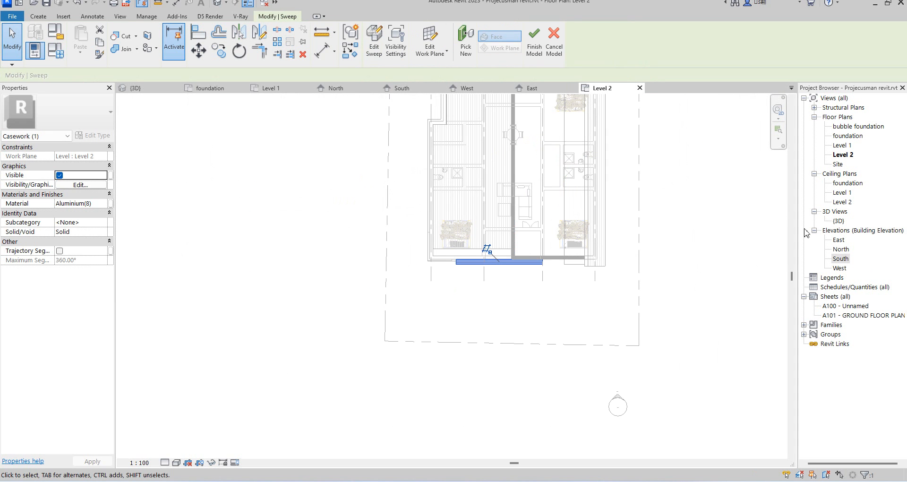
pyautogui.doubleClick(840, 221)
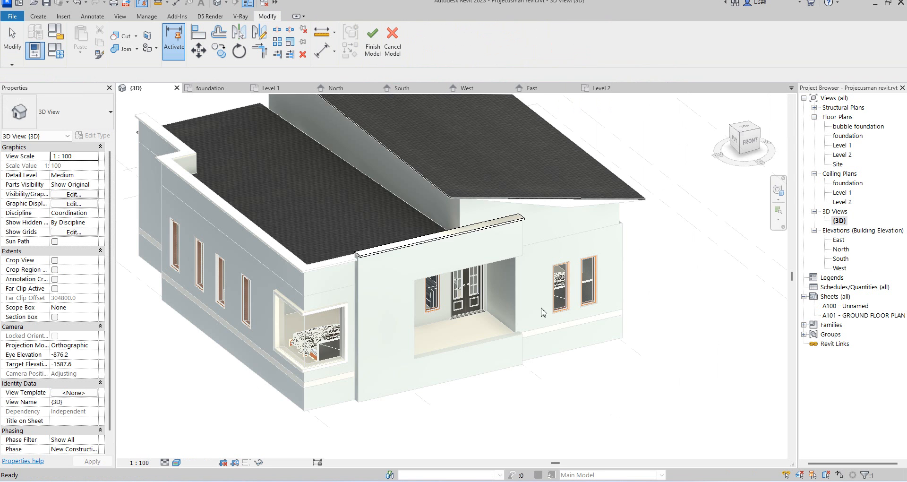
pyautogui.scroll(4, 358, 273)
pyautogui.click(358, 272)
pyautogui.click(348, 247)
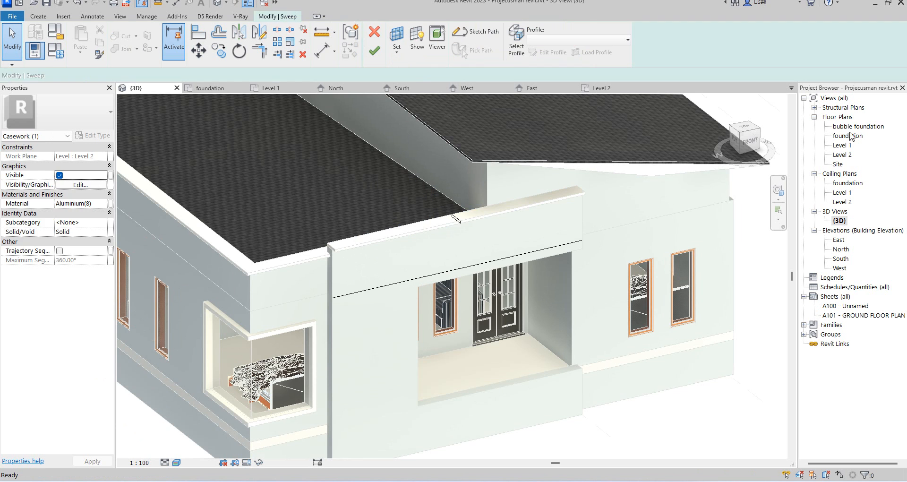
pyautogui.doubleClick(839, 155)
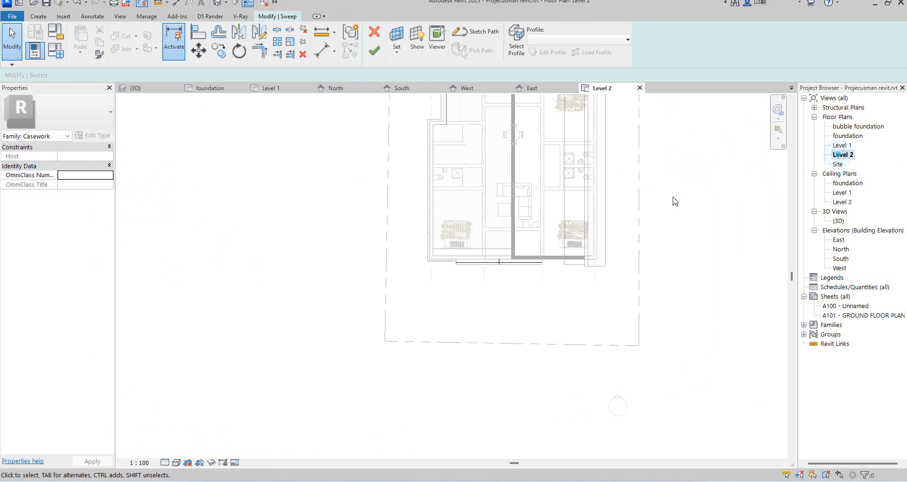
pyautogui.click(480, 31)
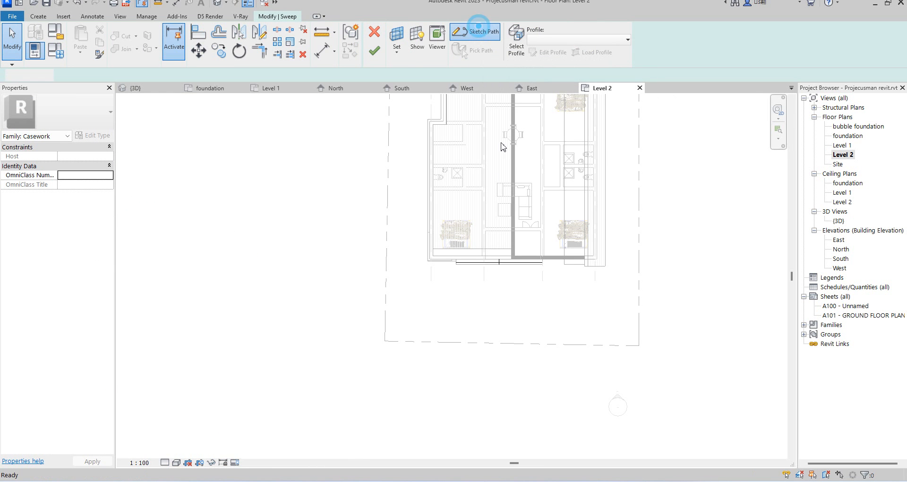
# Extend the path line slightly past the projecting wall's end at grid 2.
pyautogui.scroll(5, 525, 276)
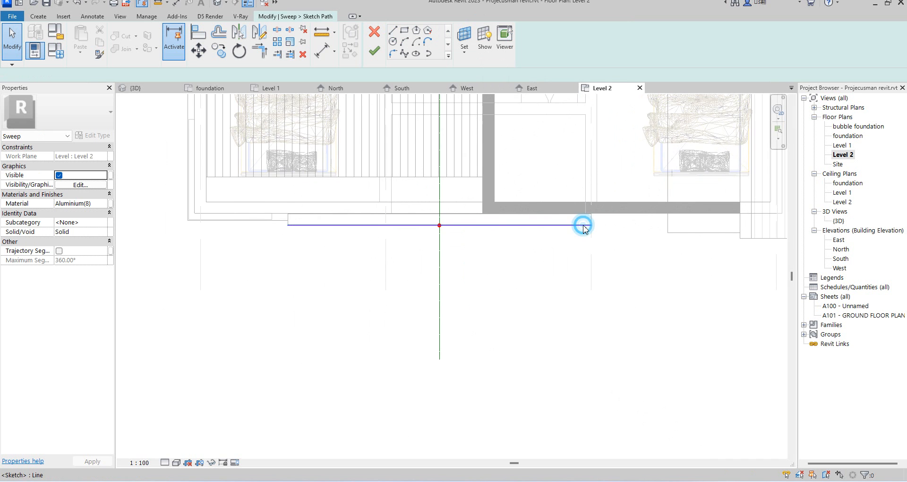
pyautogui.click(583, 225)
pyautogui.press('Escape')
pyautogui.press('Escape')
pyautogui.scroll(3, 600, 236)
pyautogui.moveTo(592, 232)
pyautogui.mouseDown()
pyautogui.moveTo(634, 231)
pyautogui.moveTo(621, 231)
pyautogui.mouseUp()
pyautogui.scroll(-3, 621, 233)
# Extend the path line's other end slightly past the wall end nearest grid 4, and finish the sweep and the in-place model.
pyautogui.scroll(3, 409, 237)
pyautogui.moveTo(396, 237); pyautogui.dragTo(376, 238)
pyautogui.click(388, 310)
pyautogui.click(374, 51)
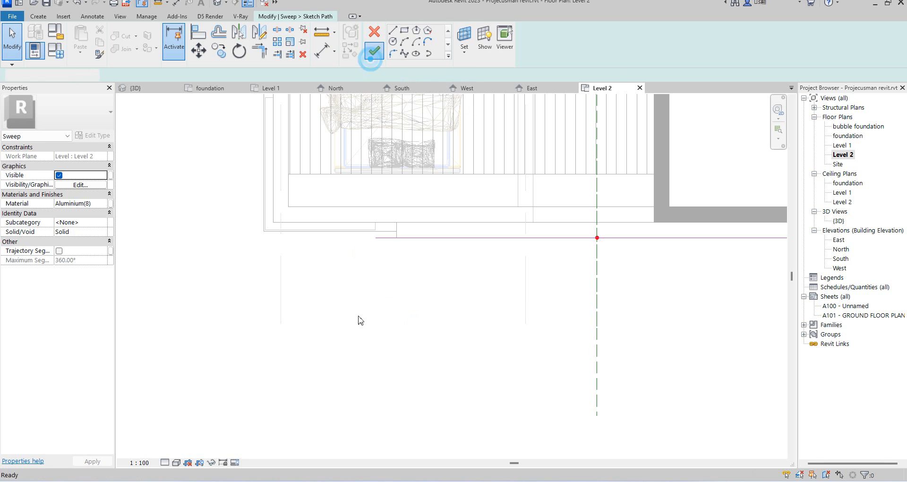
pyautogui.click(375, 52)
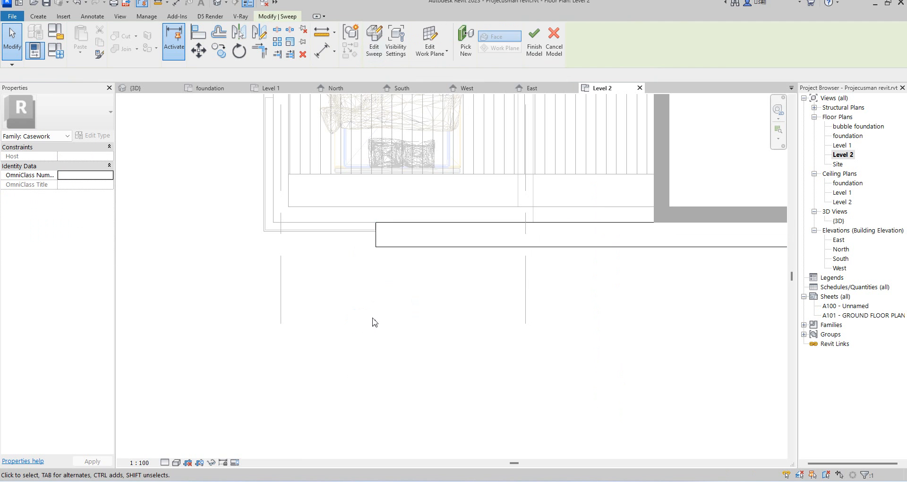
pyautogui.scroll(-2, 297, 278)
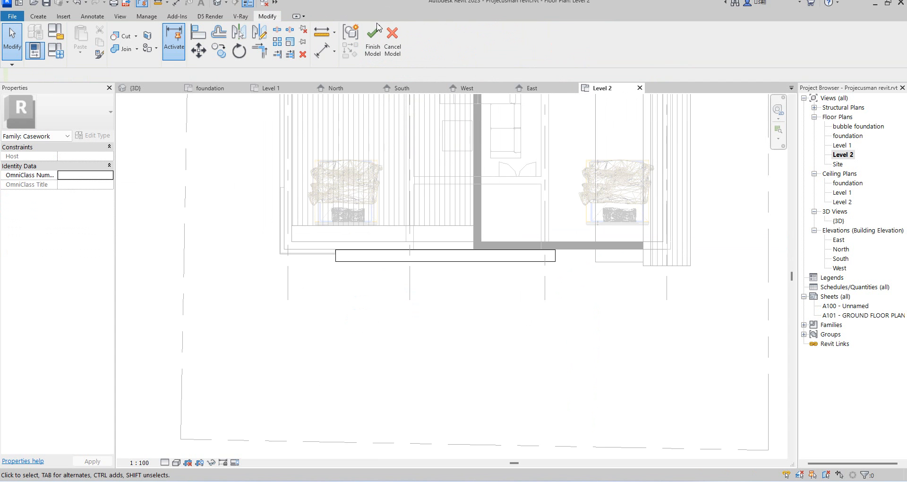
pyautogui.doubleClick(841, 221)
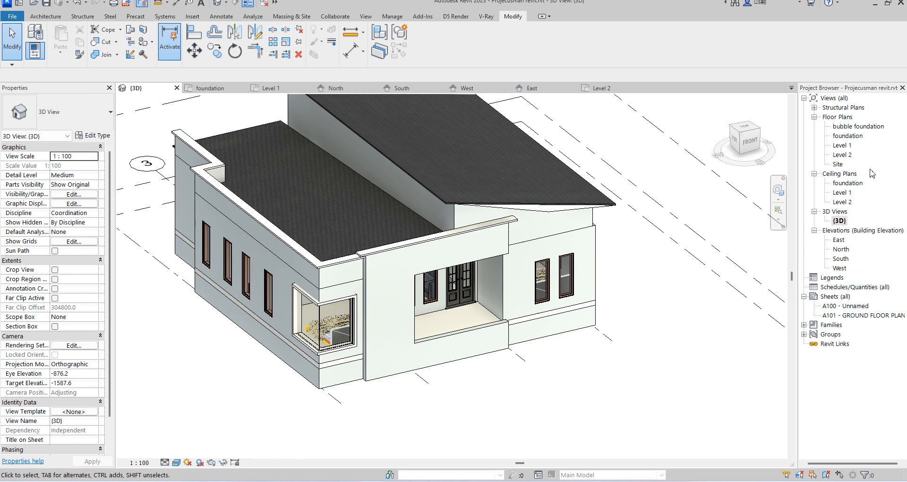
# Start a new in-place model component in the Casework category in the Level 1 floor plan.
pyautogui.doubleClick(843, 145)
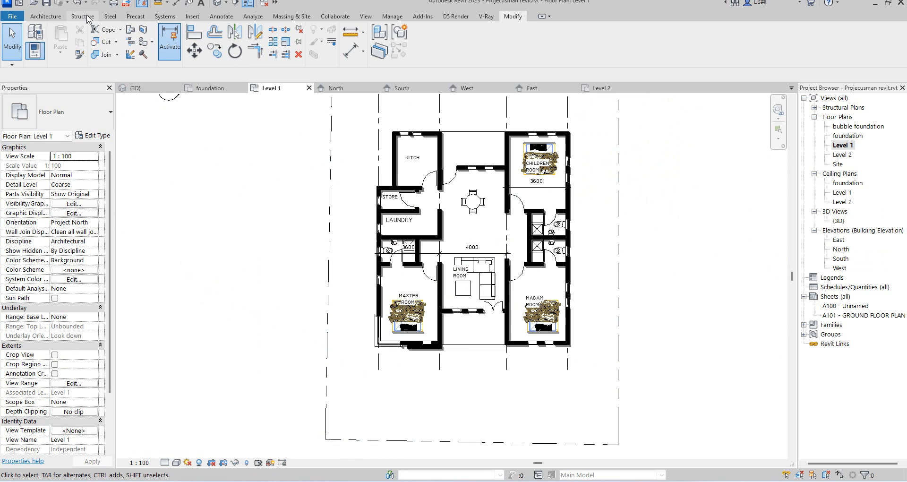
pyautogui.click(44, 16)
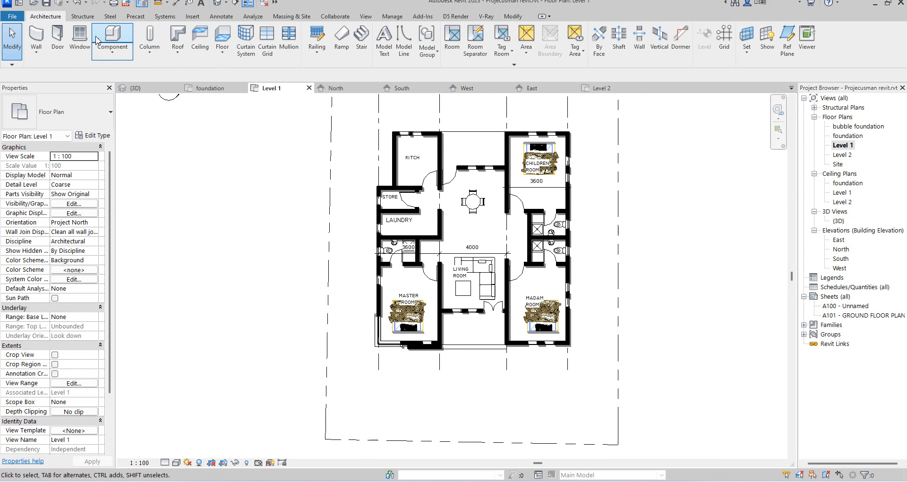
pyautogui.click(112, 47)
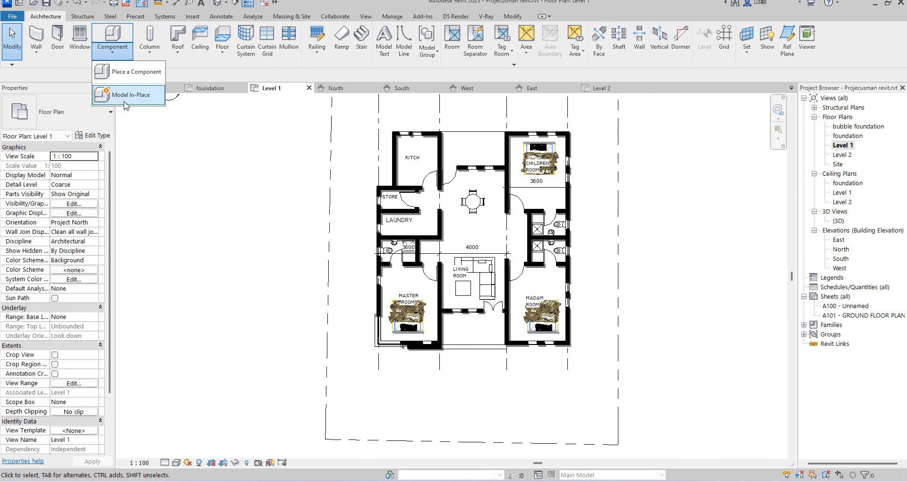
pyautogui.click(127, 94)
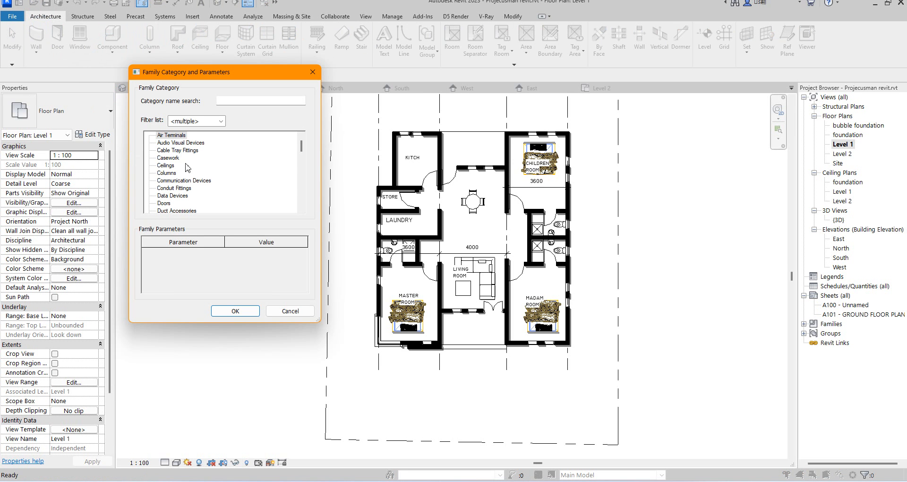
pyautogui.click(246, 312)
pyautogui.click(454, 261)
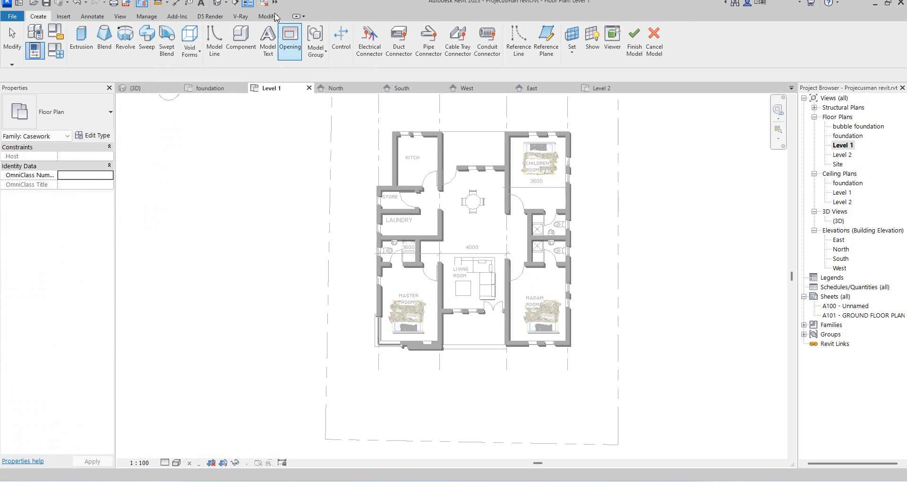
# Start an extrusion and sketch a rectangle around the house from the front wall corner at grid 1 to the diagonally opposite rear corner.
pyautogui.click(87, 36)
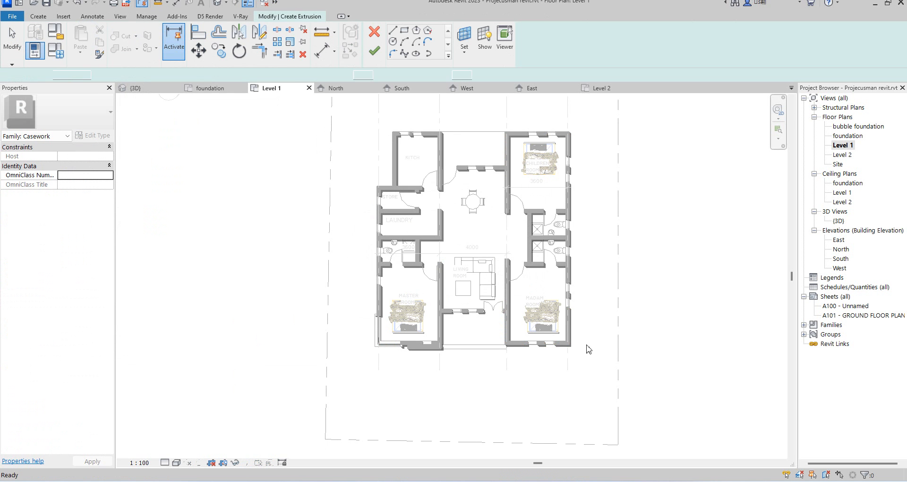
pyautogui.scroll(3, 582, 340)
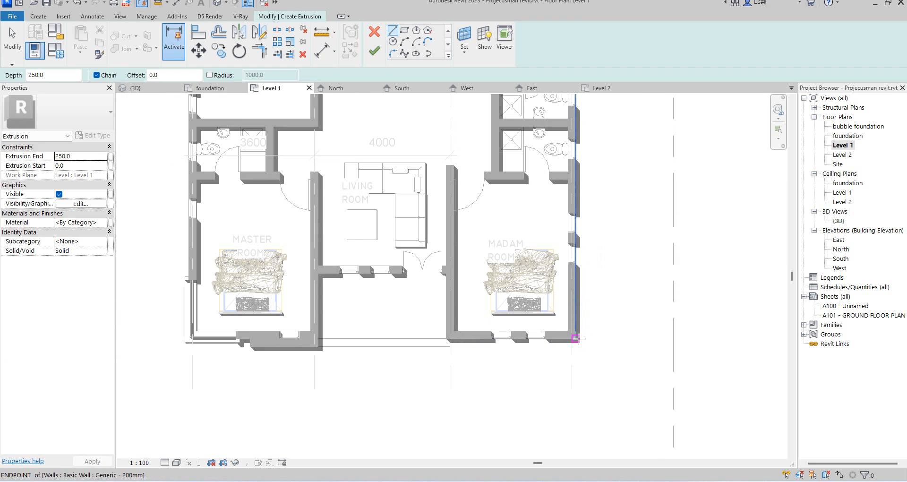
pyautogui.click(572, 346)
pyautogui.scroll(-3, 557, 406)
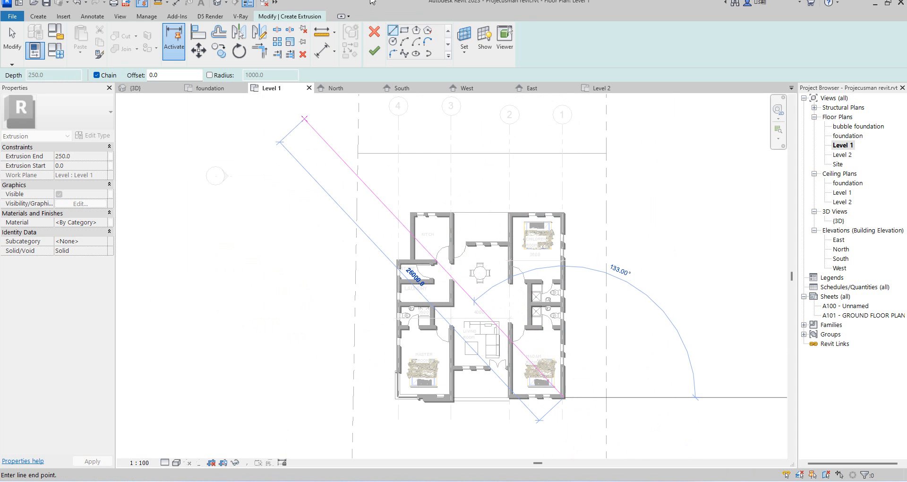
pyautogui.click(404, 31)
pyautogui.click(562, 397)
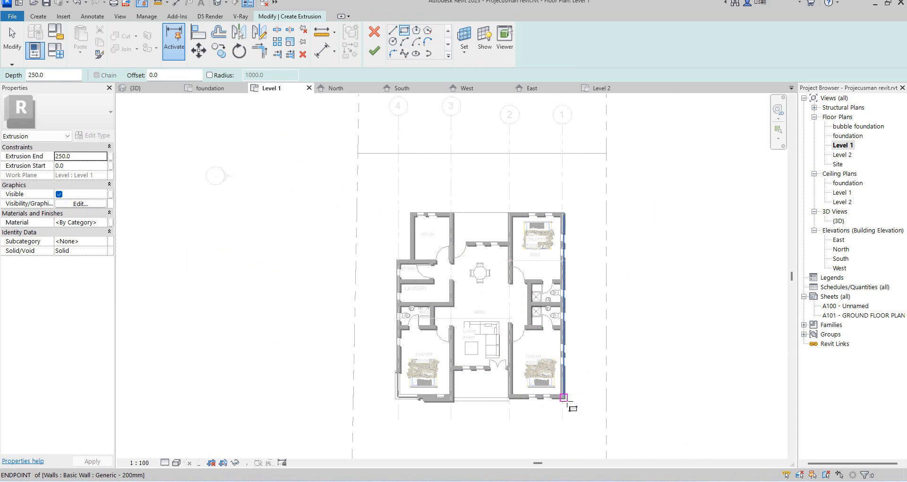
pyautogui.scroll(3, 425, 216)
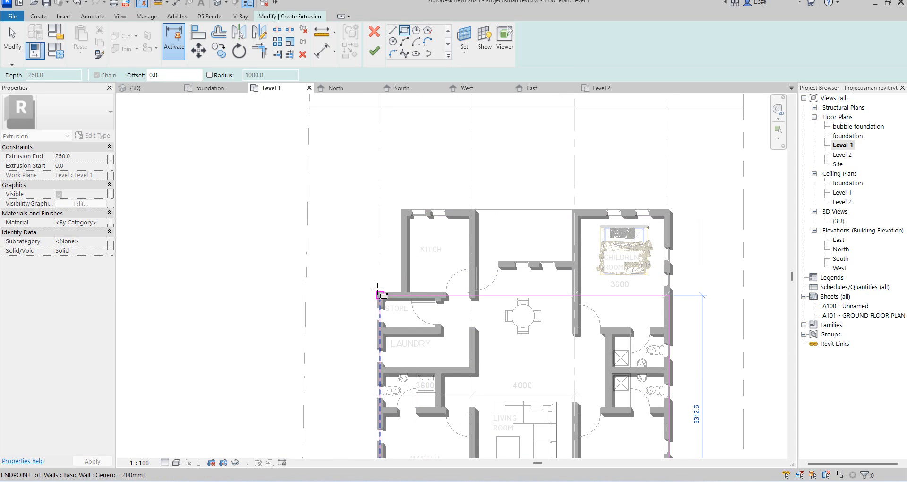
pyautogui.scroll(4, 378, 294)
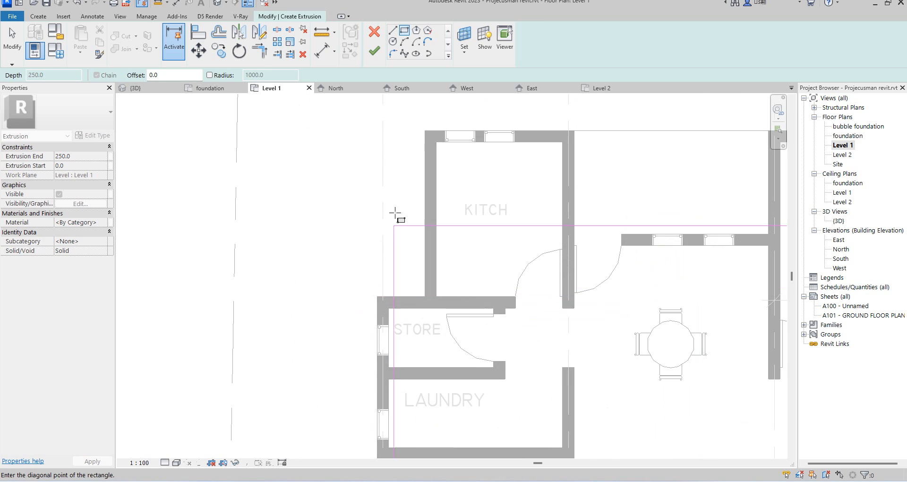
pyautogui.click(374, 127)
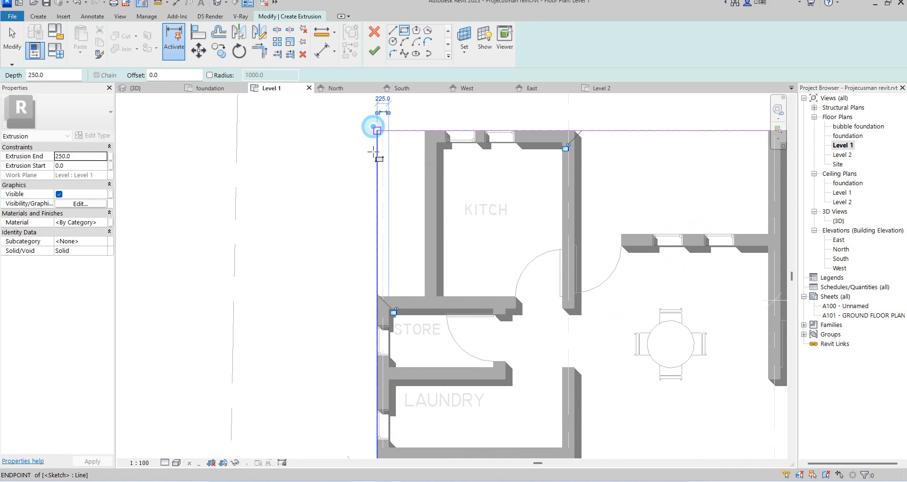
# Sketch a second rectangle from the notch where the kitchen and store walls meet, extending outward past the main rectangle's corner.
pyautogui.scroll(-3, 377, 109)
pyautogui.scroll(4, 378, 218)
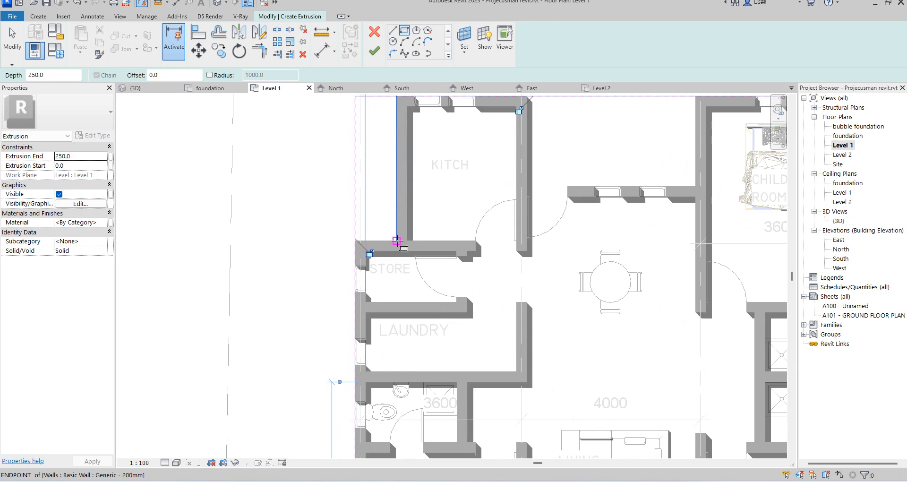
pyautogui.scroll(-4, 371, 222)
pyautogui.click(341, 146)
# Trim the two rectangles so the outline follows the kitchen and store notch, and delete the leftover outer lines.
pyautogui.click(264, 53)
pyautogui.click(389, 179)
pyautogui.click(407, 171)
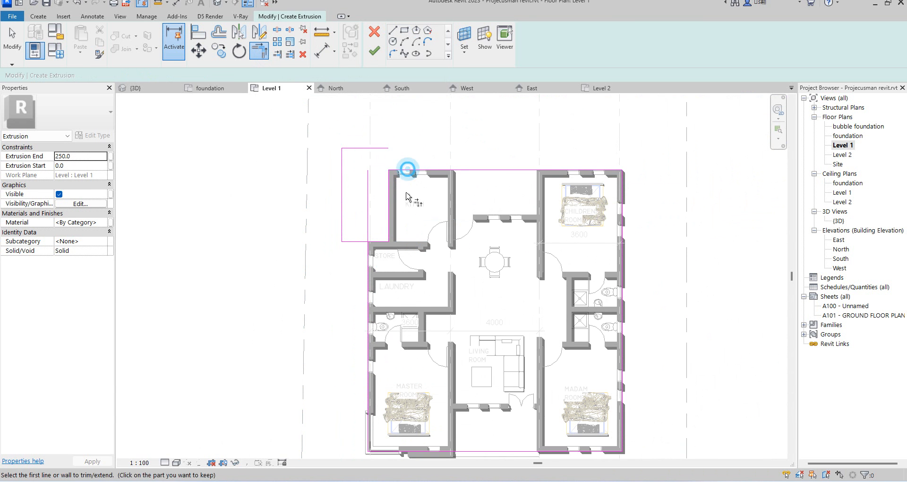
pyautogui.click(379, 244)
pyautogui.click(368, 258)
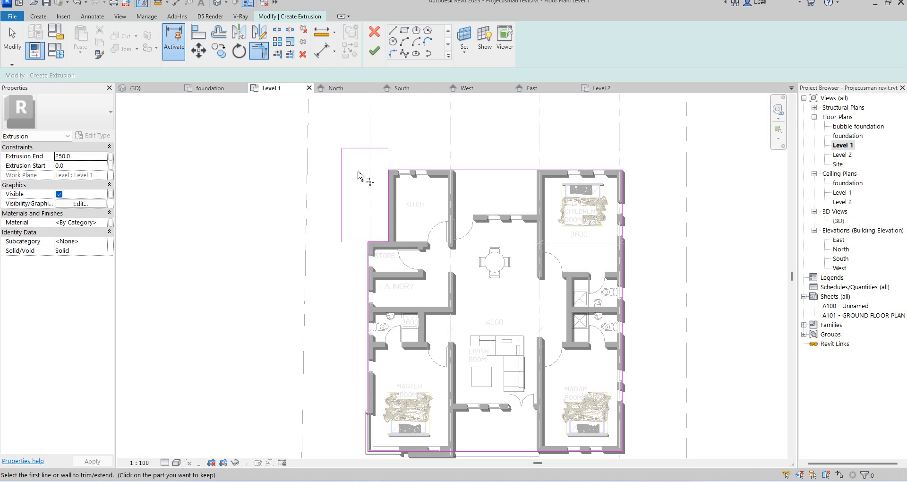
pyautogui.press('Escape')
pyautogui.moveTo(356, 166); pyautogui.dragTo(330, 136)
pyautogui.press('Delete')
pyautogui.scroll(-5, 563, 171)
pyautogui.scroll(3, 504, 136)
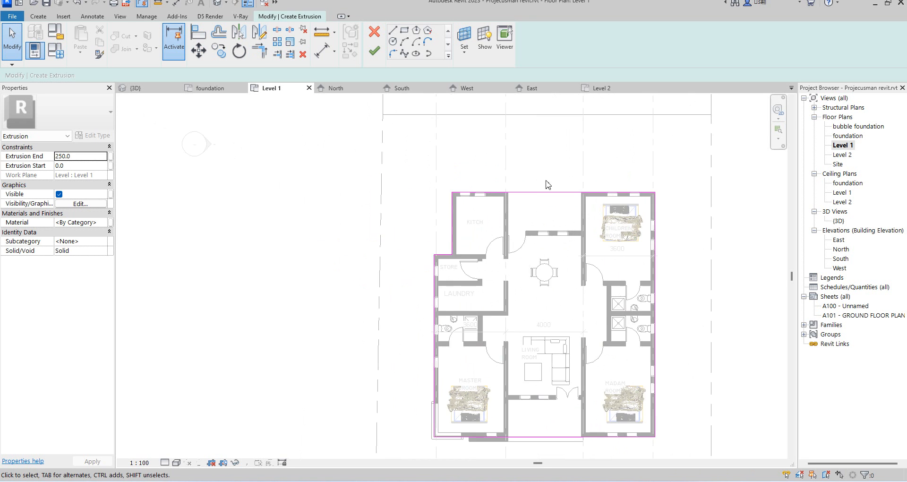
pyautogui.scroll(2, 558, 180)
pyautogui.scroll(-1, 581, 246)
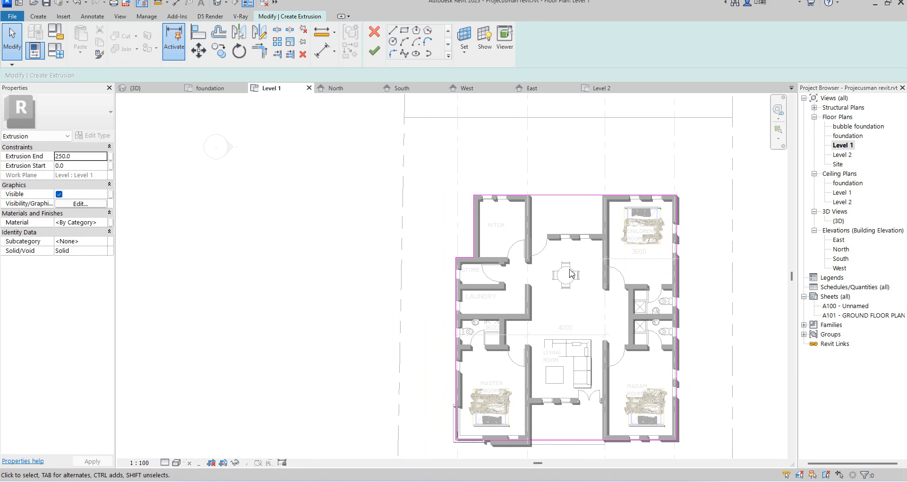
# Offset copies of all the house outline's sketch lines outward by 800 mm.
pyautogui.click(392, 30)
pyautogui.scroll(2, 538, 197)
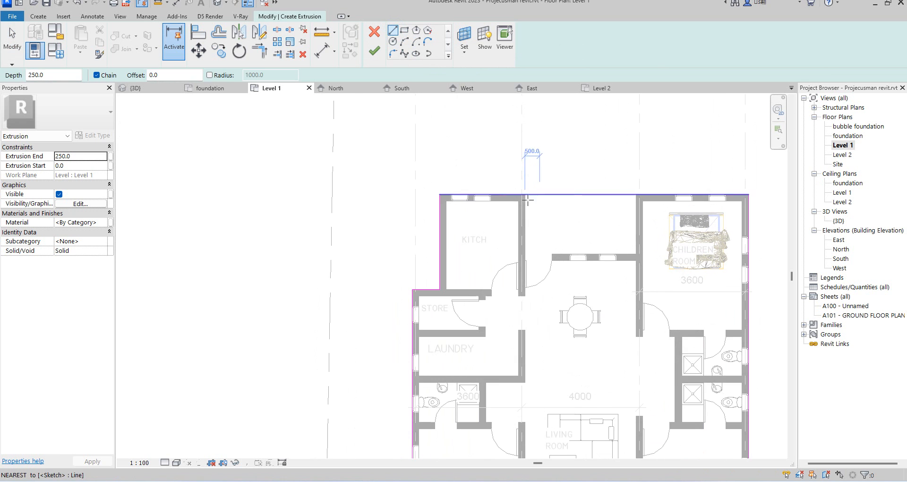
pyautogui.click(218, 33)
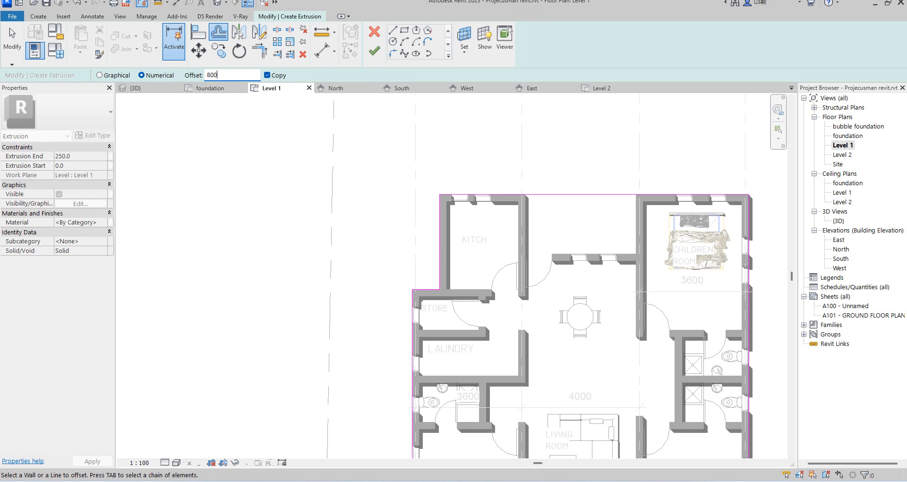
pyautogui.click(413, 312)
pyautogui.click(420, 289)
pyautogui.click(440, 238)
pyautogui.click(449, 188)
pyautogui.scroll(-3, 446, 180)
pyautogui.click(577, 240)
pyautogui.click(600, 244)
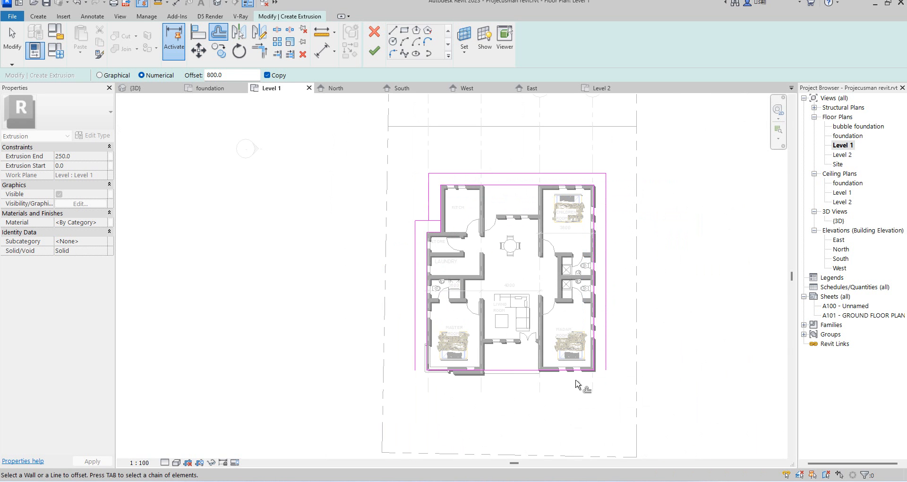
pyautogui.click(537, 368)
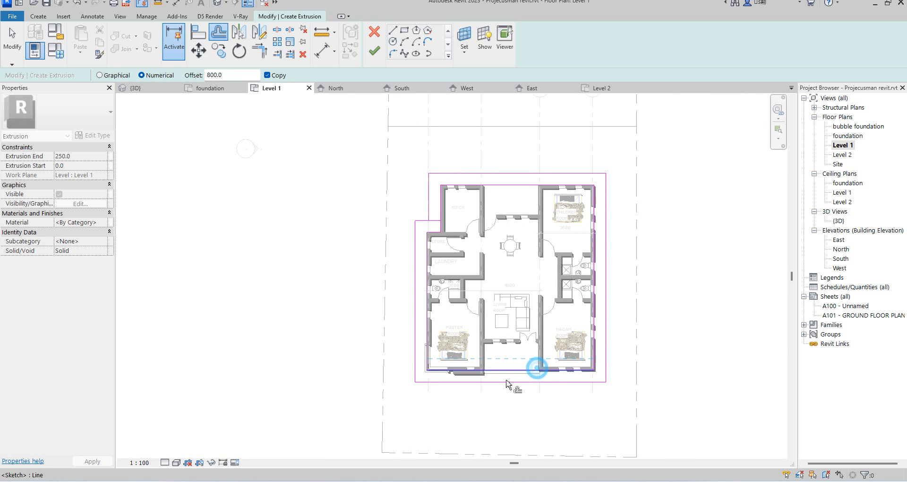
# Draw two lines joining the inner and outer outlines at the front, one on each side of the entrance recess.
pyautogui.click(391, 33)
pyautogui.scroll(2, 468, 388)
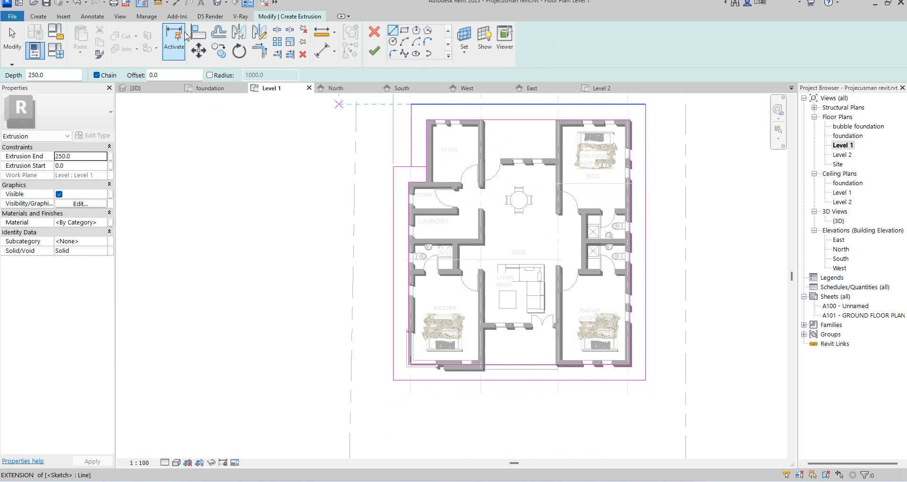
pyautogui.scroll(2, 466, 360)
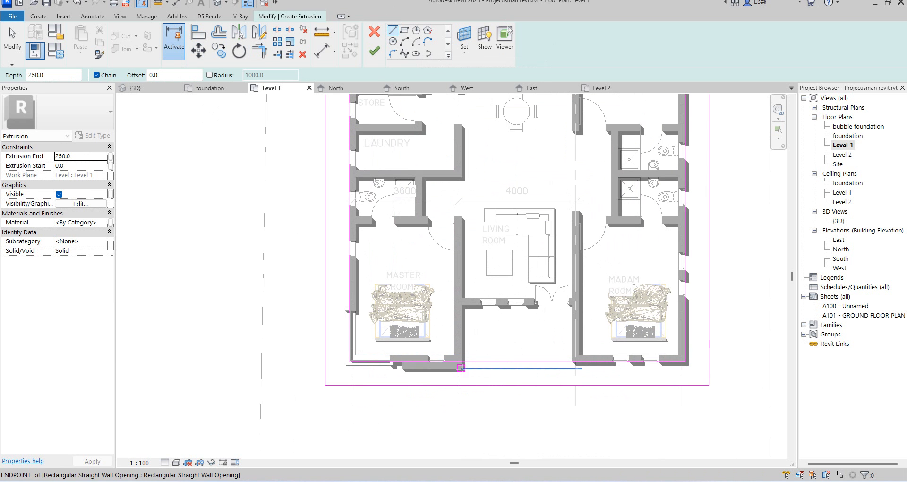
pyautogui.click(461, 368)
pyautogui.click(462, 387)
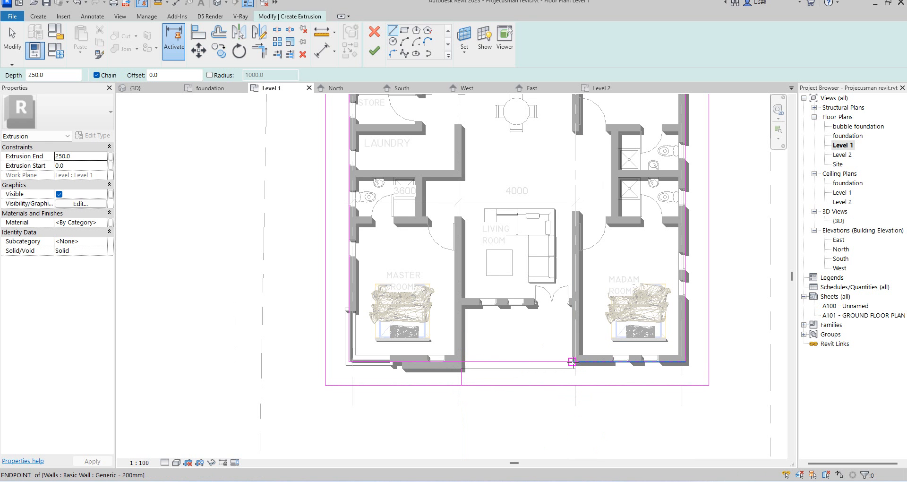
pyautogui.click(572, 362)
pyautogui.click(572, 385)
pyautogui.press('Escape')
pyautogui.scroll(-2, 557, 361)
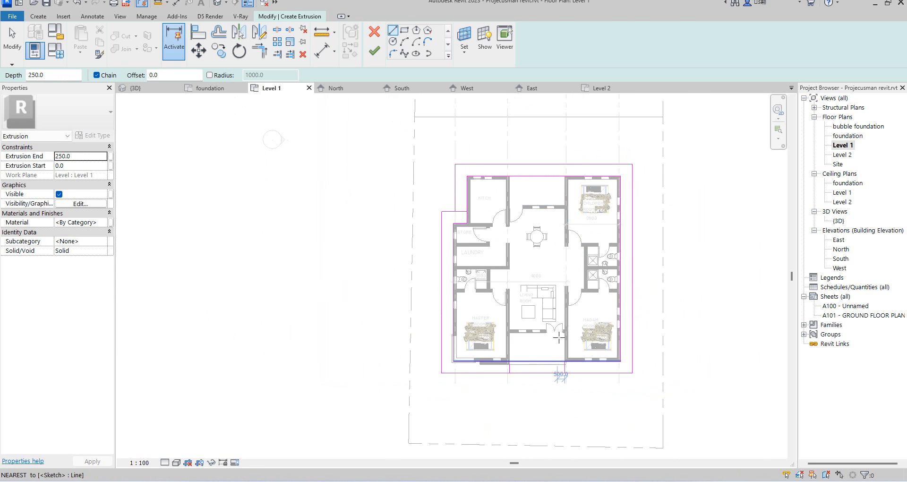
# Draw two lines joining the inner and outer outlines at the rear, at the children's room and kitchen wall corners.
pyautogui.scroll(4, 567, 148)
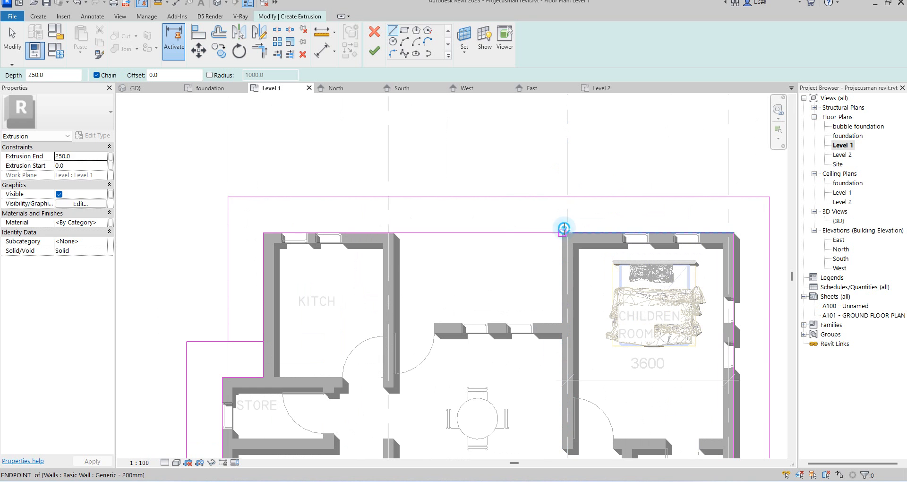
pyautogui.click(563, 232)
pyautogui.click(564, 196)
pyautogui.press('Escape')
pyautogui.click(395, 234)
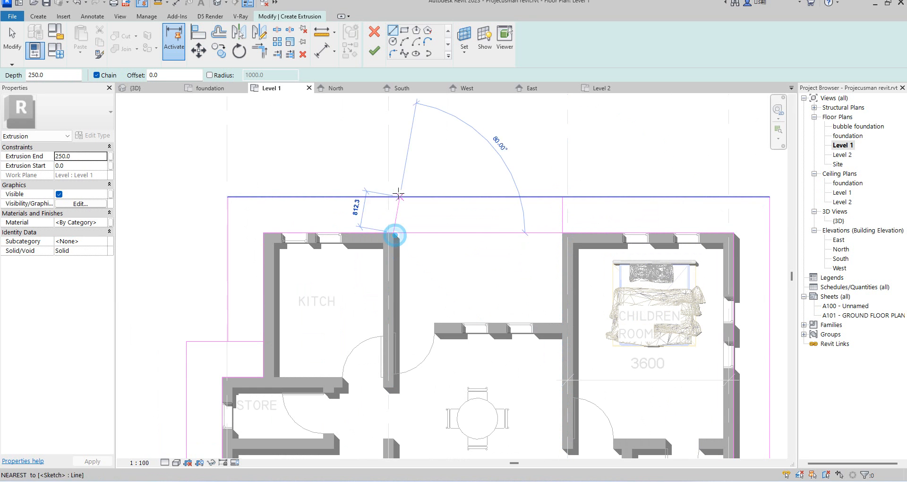
pyautogui.click(399, 200)
pyautogui.press('Escape')
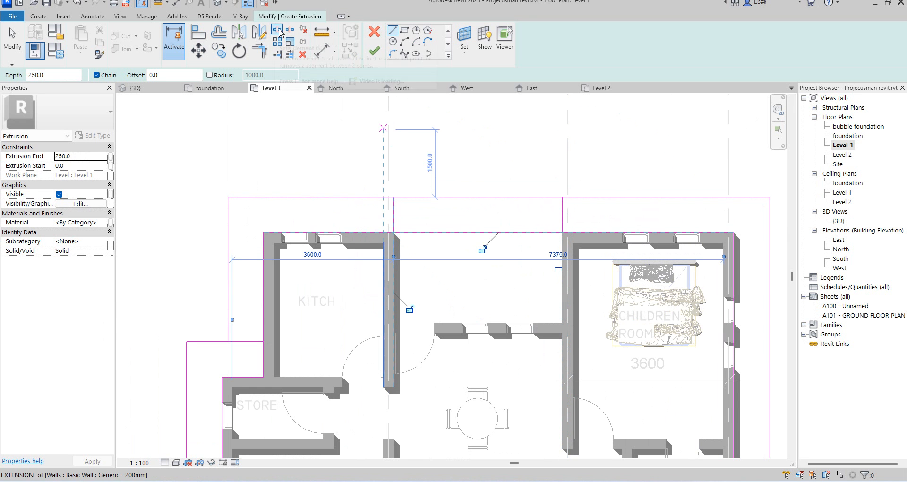
# Split the inner and outer outline lines within the rear opening and within the front entrance opening.
pyautogui.click(279, 31)
pyautogui.click(472, 201)
pyautogui.click(501, 233)
pyautogui.scroll(-6, 502, 165)
pyautogui.scroll(1, 501, 444)
pyautogui.moveTo(501, 446); pyautogui.dragTo(502, 326, button='middle')
pyautogui.scroll(1, 496, 297)
pyautogui.click(490, 300)
pyautogui.click(528, 278)
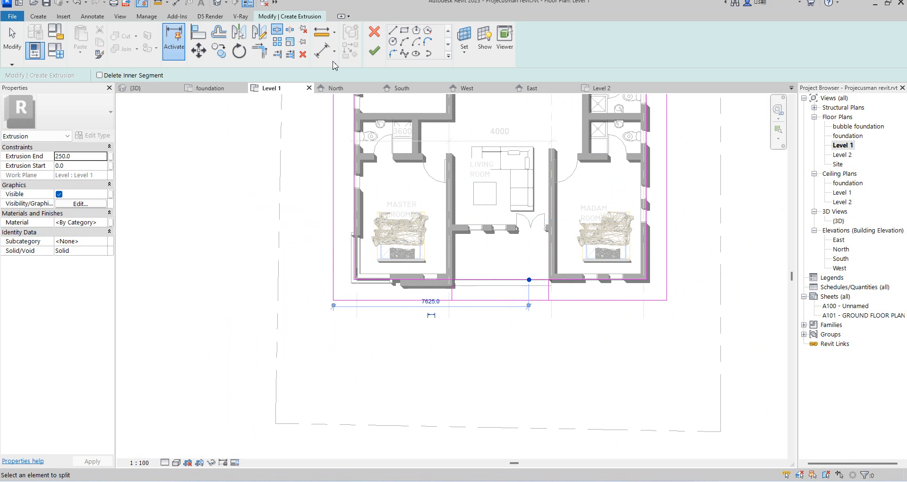
# Trim the front outline lines to the connecting lines so the sketch leaves the entrance opening clear.
pyautogui.click(260, 51)
pyautogui.click(545, 289)
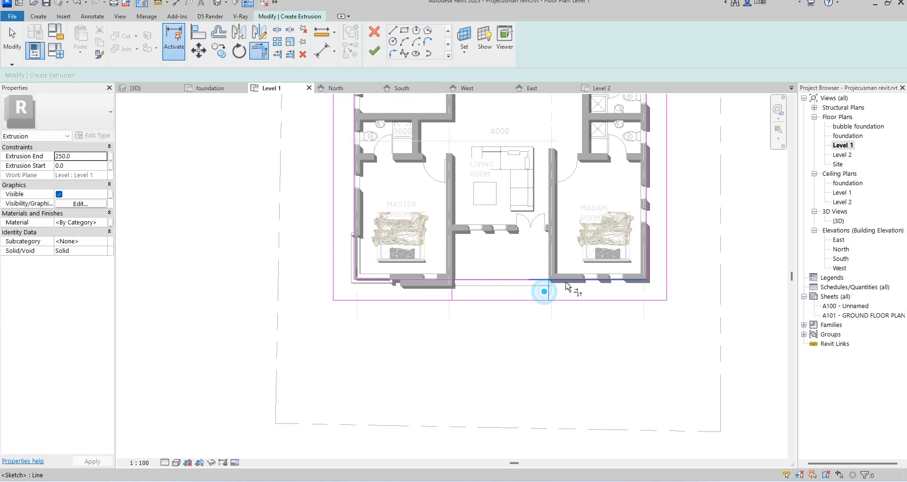
pyautogui.click(563, 300)
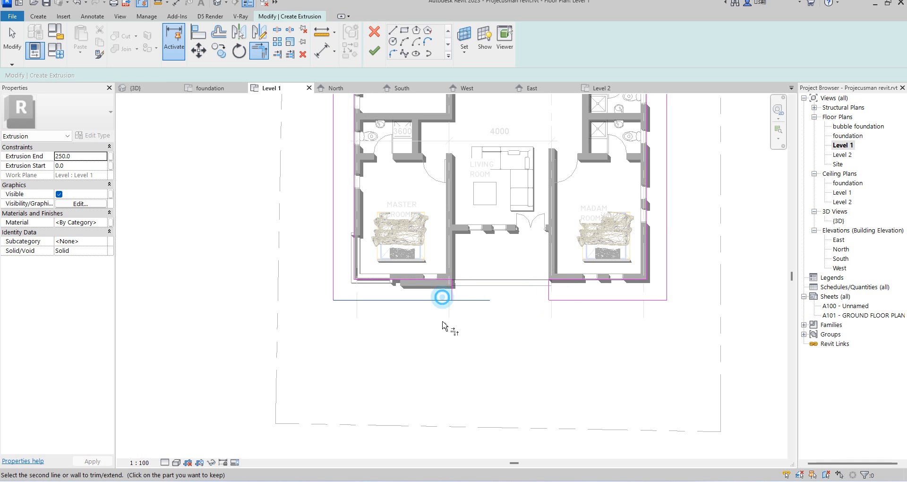
pyautogui.scroll(-3, 441, 296)
pyautogui.scroll(3, 462, 371)
pyautogui.scroll(-4, 442, 340)
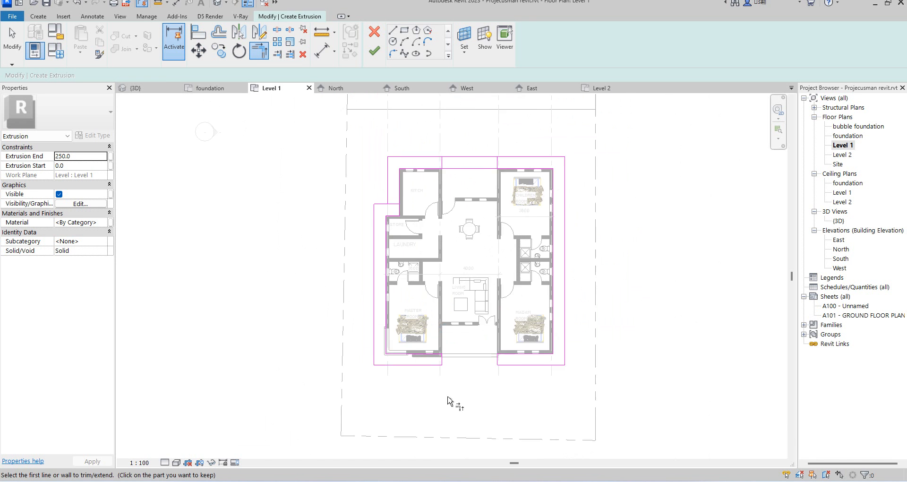
# Trim the rear outline lines to the connecting lines so the sketch leaves the rear opening clear.
pyautogui.scroll(5, 413, 134)
pyautogui.click(395, 130)
pyautogui.click(396, 129)
pyautogui.click(373, 117)
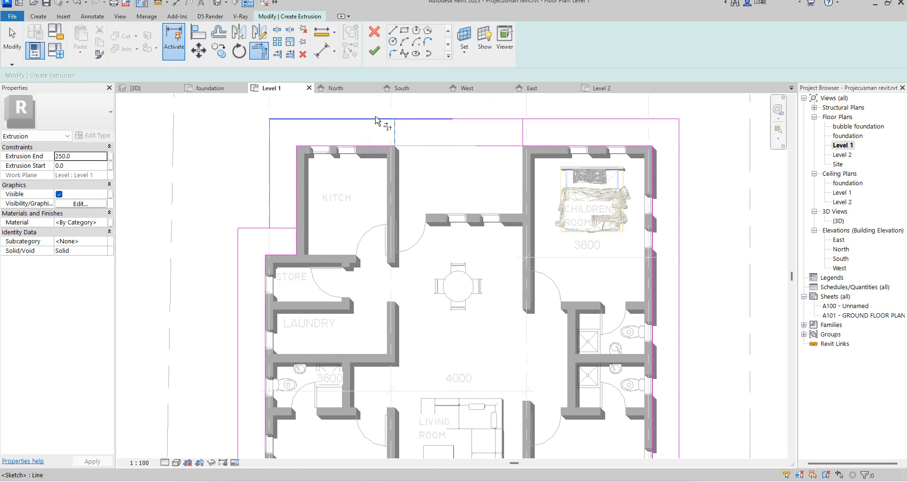
pyautogui.click(521, 123)
pyautogui.click(536, 121)
pyautogui.click(521, 131)
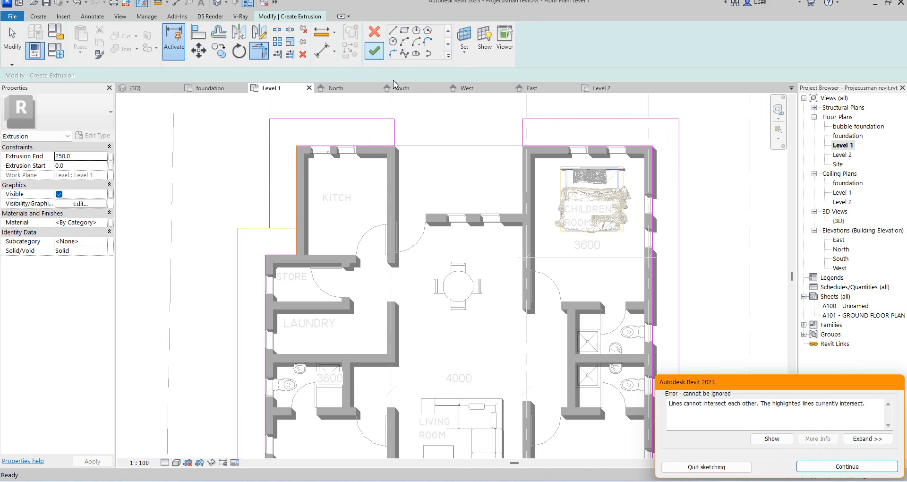
# Trim the intersecting outer lines to a clean corner at the kitchen and store notch, and finish the extrusion sketch.
pyautogui.scroll(-5, 602, 367)
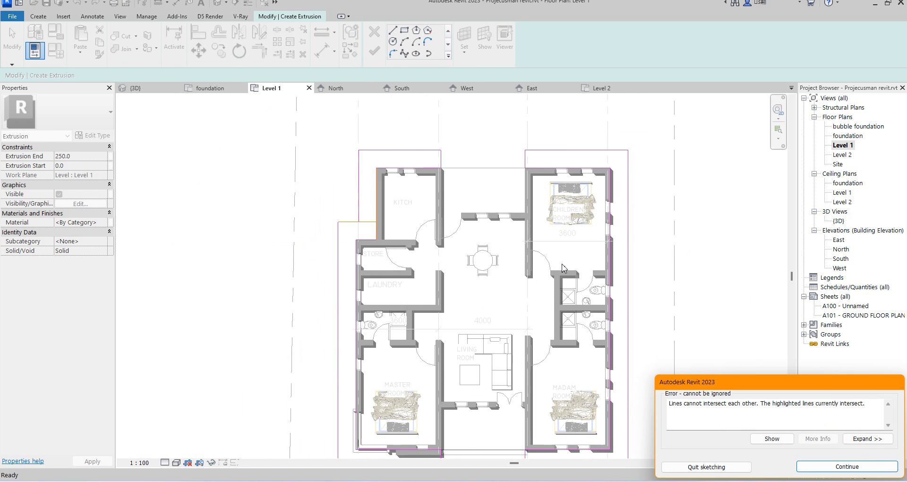
pyautogui.click(843, 467)
pyautogui.scroll(2, 364, 232)
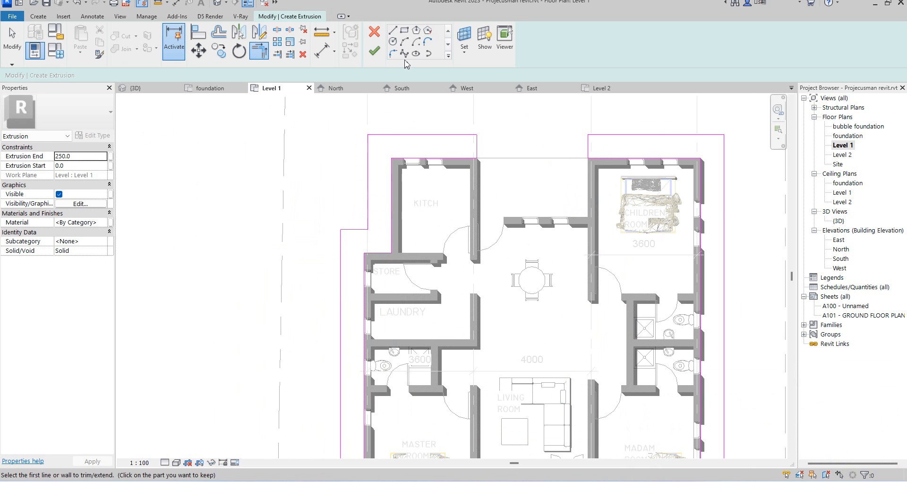
pyautogui.click(377, 53)
pyautogui.scroll(-3, 455, 228)
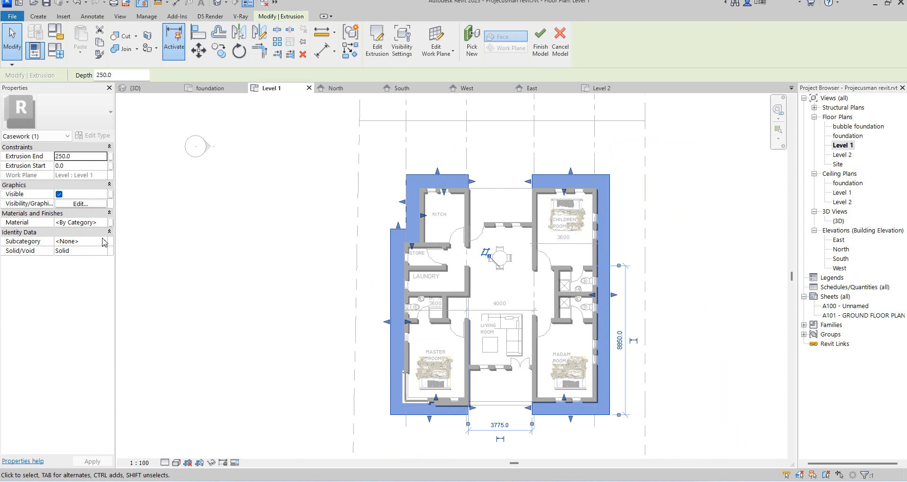
# Assign the Aluminium(8) material to the extrusion.
pyautogui.click(104, 223)
pyautogui.click(104, 223)
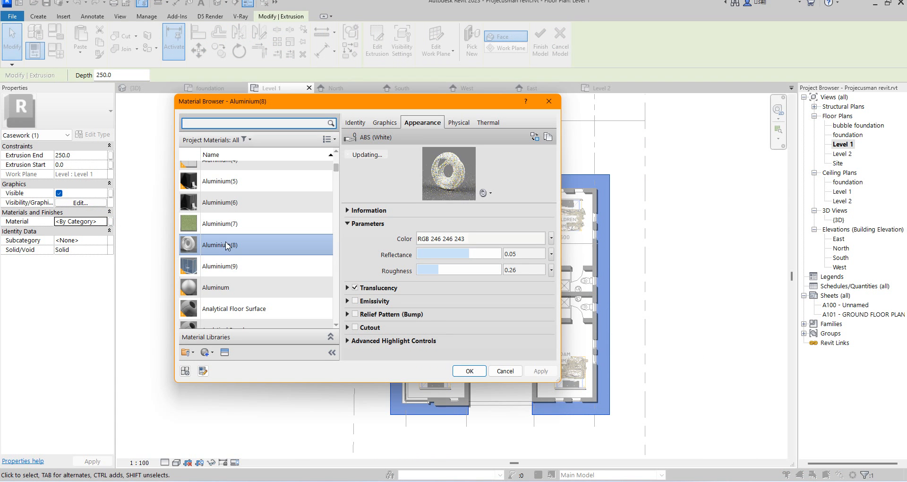
pyautogui.doubleClick(226, 245)
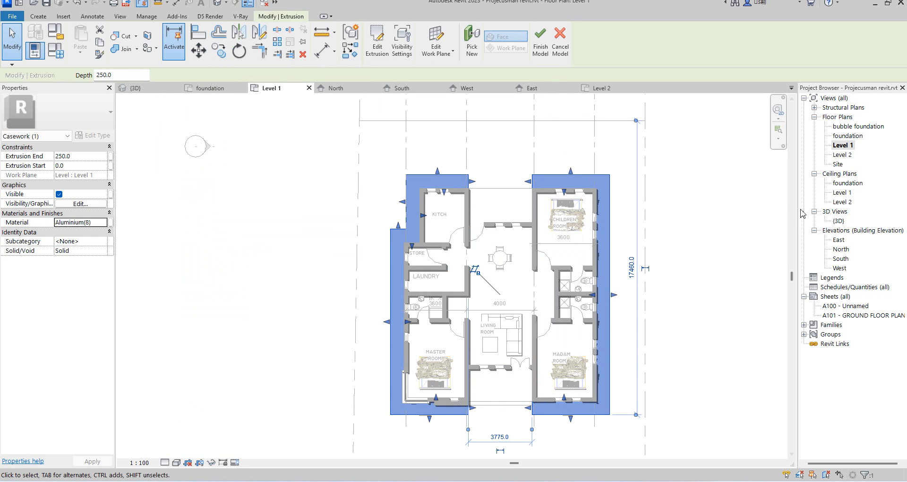
# In the South elevation, stretch the extrusion's underside down to an extrusion start of -1000 mm.
pyautogui.doubleClick(840, 259)
pyautogui.scroll(-3, 424, 257)
pyautogui.scroll(2, 462, 330)
pyautogui.scroll(4, 468, 317)
pyautogui.moveTo(414, 305); pyautogui.dragTo(415, 357)
pyautogui.scroll(-2, 481, 279)
pyautogui.scroll(2, 447, 273)
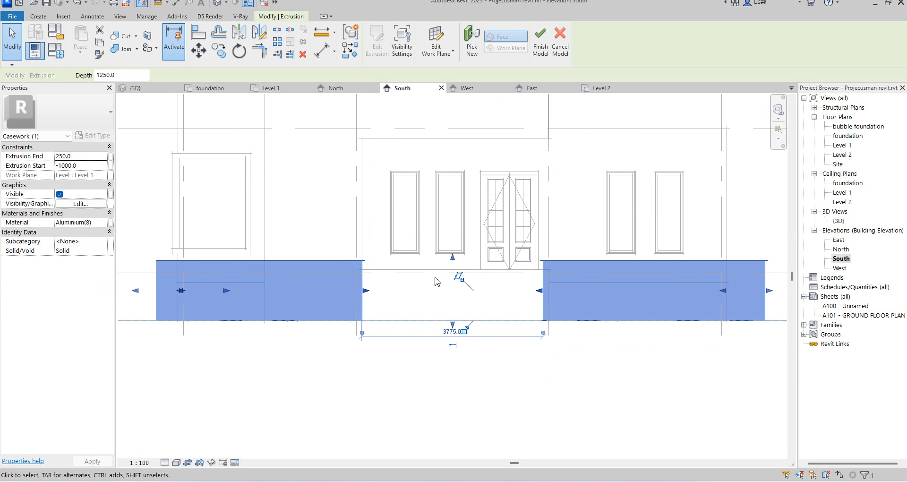
# Lower the base extrusion's top to an extrusion end of -735.3 mm and try to copy the extrusion in the South elevation.
pyautogui.moveTo(452, 257); pyautogui.dragTo(451, 307)
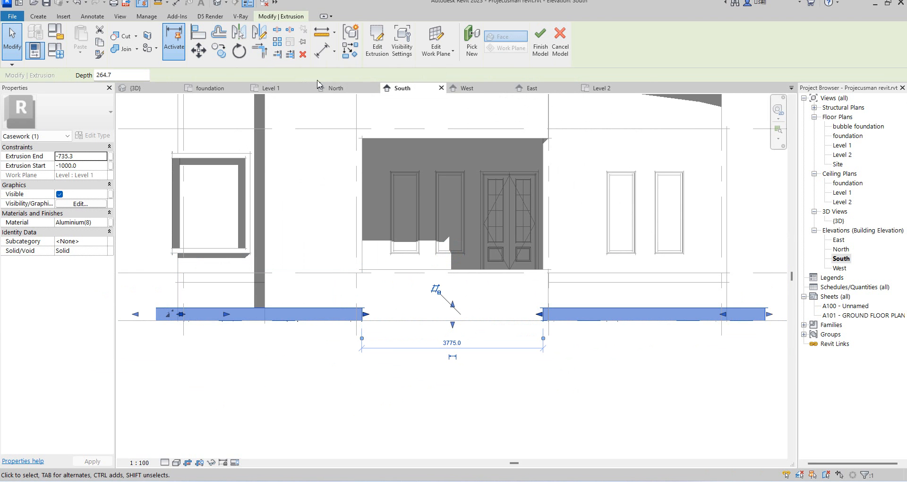
pyautogui.click(221, 50)
pyautogui.click(362, 311)
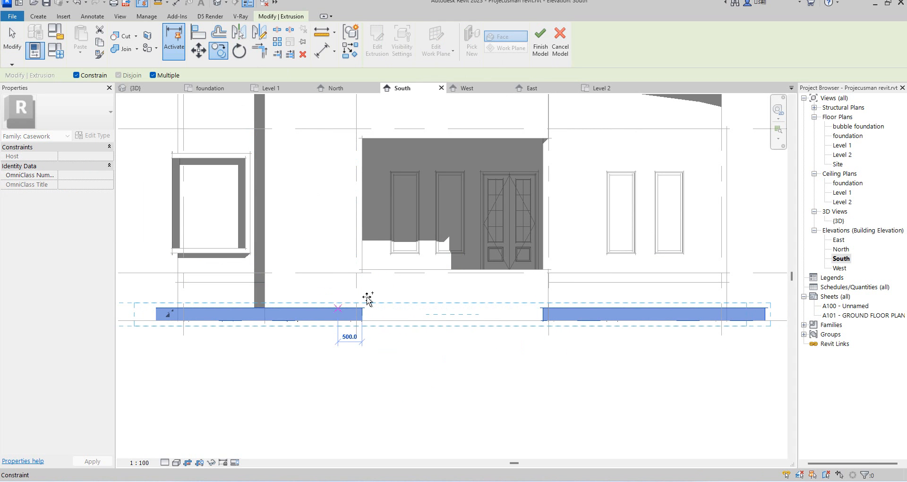
# In the foundation floor plan, copy the base extrusion almost in place with a 1 mm displacement.
pyautogui.doubleClick(858, 137)
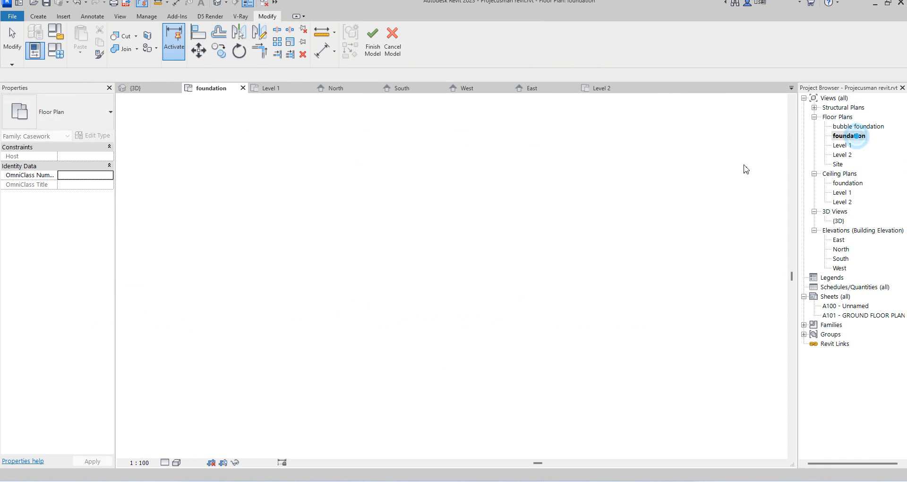
pyautogui.click(450, 284)
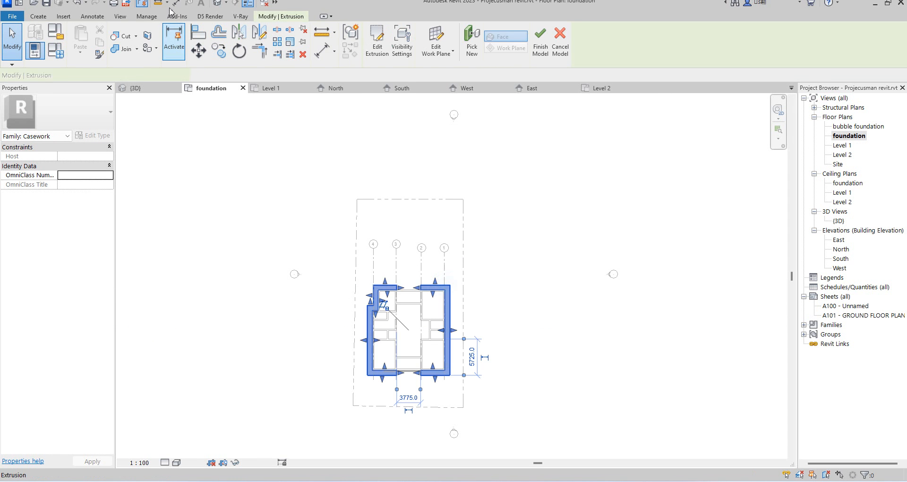
pyautogui.click(219, 52)
pyautogui.click(374, 285)
pyautogui.write('1')
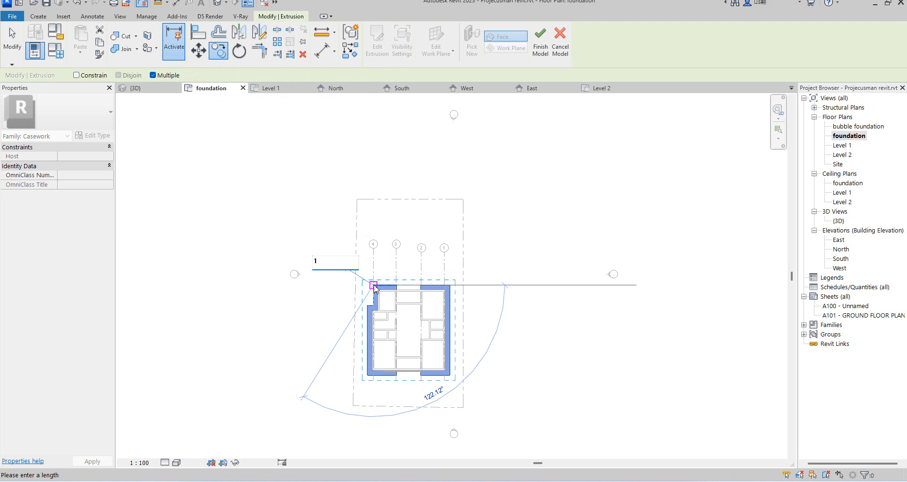
pyautogui.rightClick(391, 217)
pyautogui.click(416, 223)
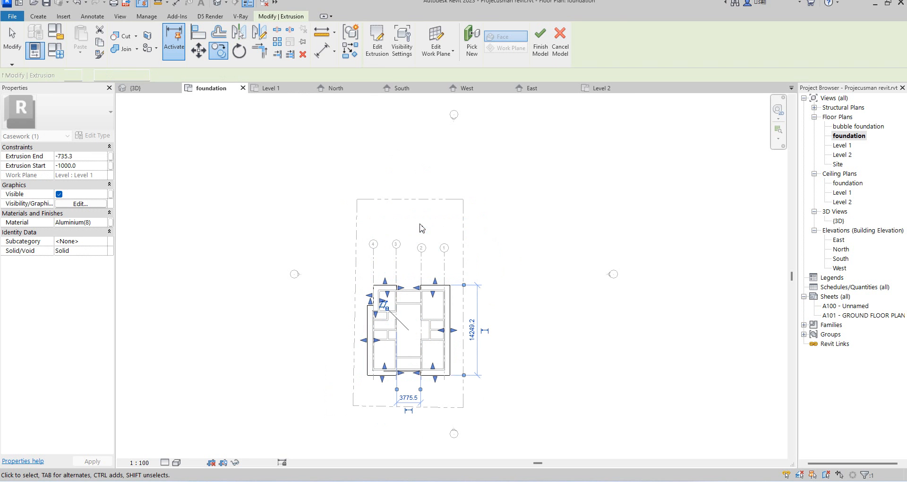
# Edit the copied extrusion's sketch and offset its rear and side outer lines and rear opening ends 150 mm inward, without keeping the originals.
pyautogui.click(378, 46)
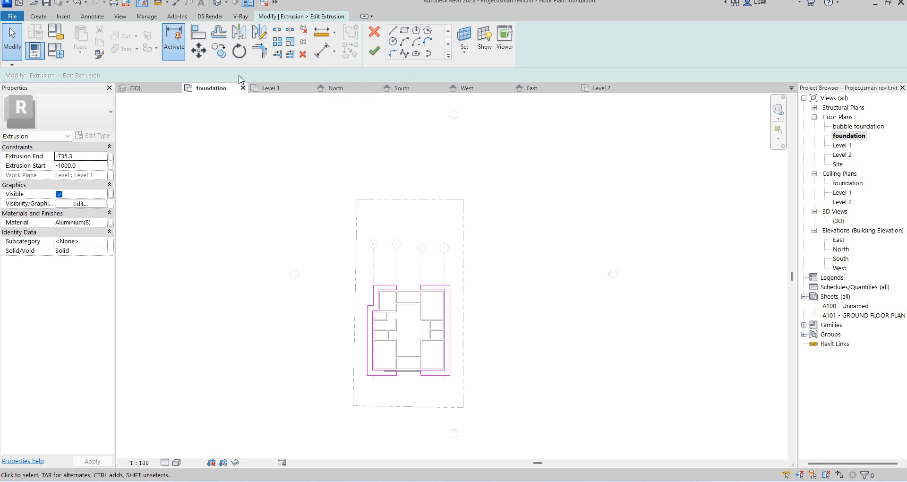
pyautogui.click(218, 32)
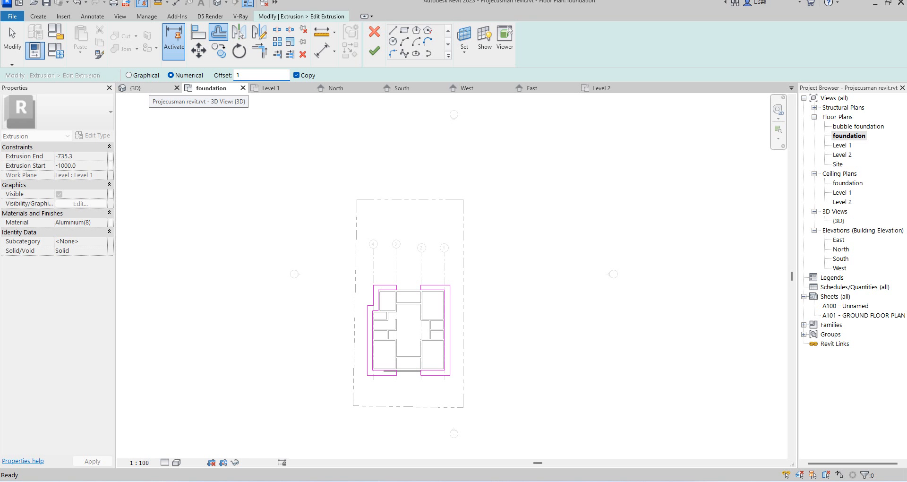
pyautogui.write('150')
pyautogui.scroll(5, 401, 263)
pyautogui.click(376, 286)
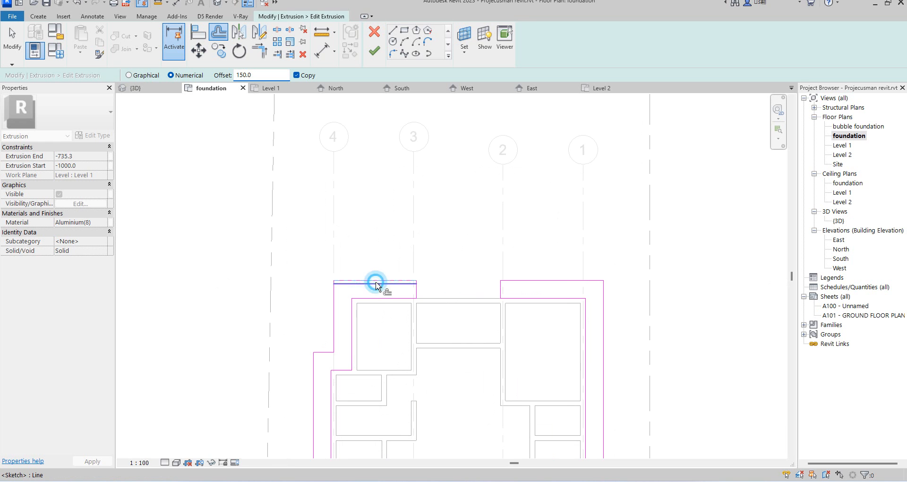
pyautogui.press('Escape')
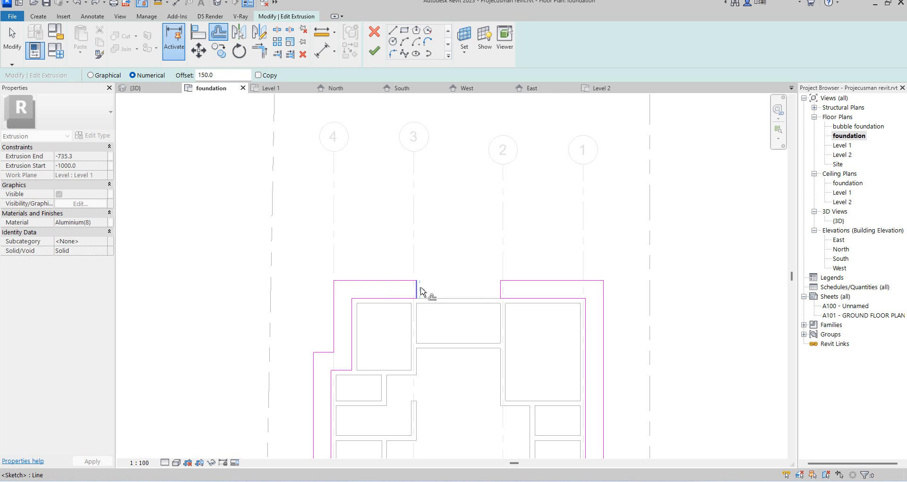
pyautogui.click(406, 286)
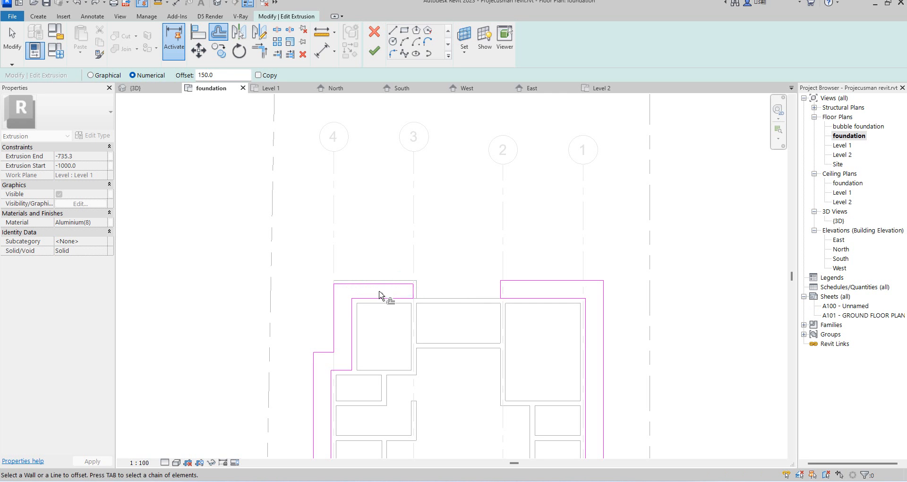
pyautogui.click(336, 299)
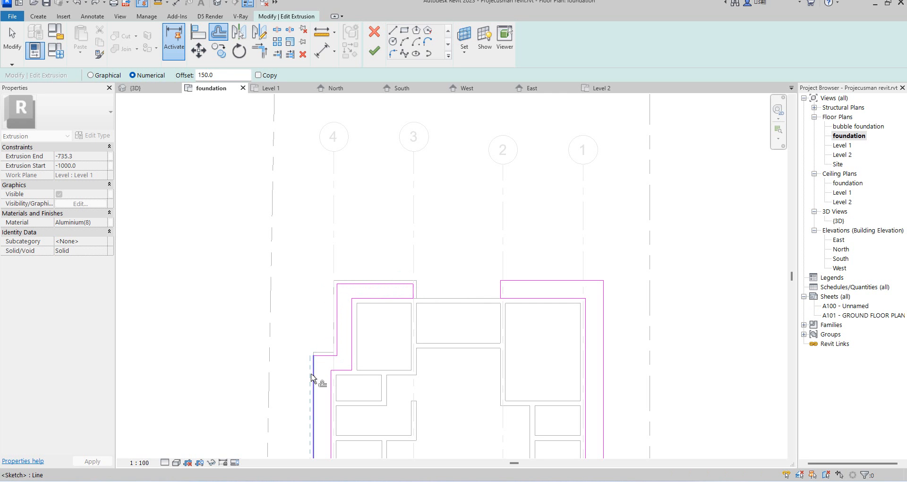
pyautogui.click(315, 373)
pyautogui.click(598, 324)
pyautogui.click(579, 282)
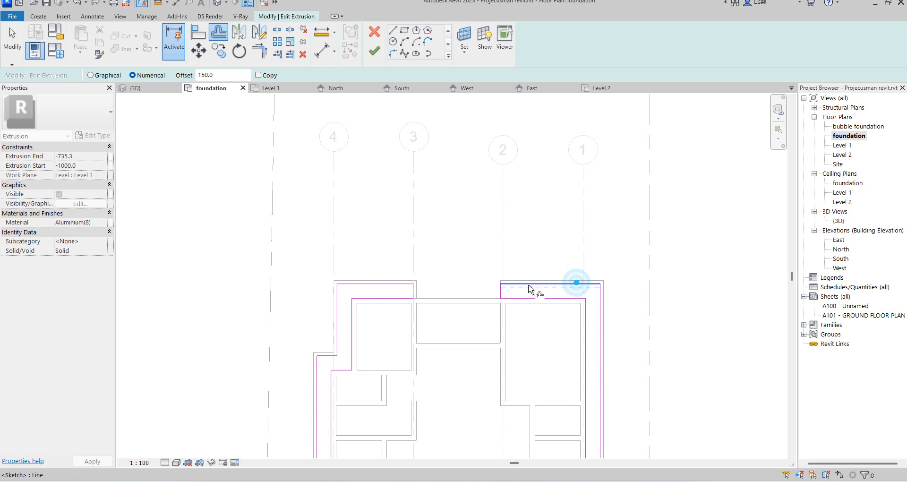
pyautogui.click(502, 287)
# Offset the front outer lines and front opening ends 150 mm inward, and finish the copied extrusion's sketch.
pyautogui.scroll(-6, 478, 219)
pyautogui.scroll(3, 526, 454)
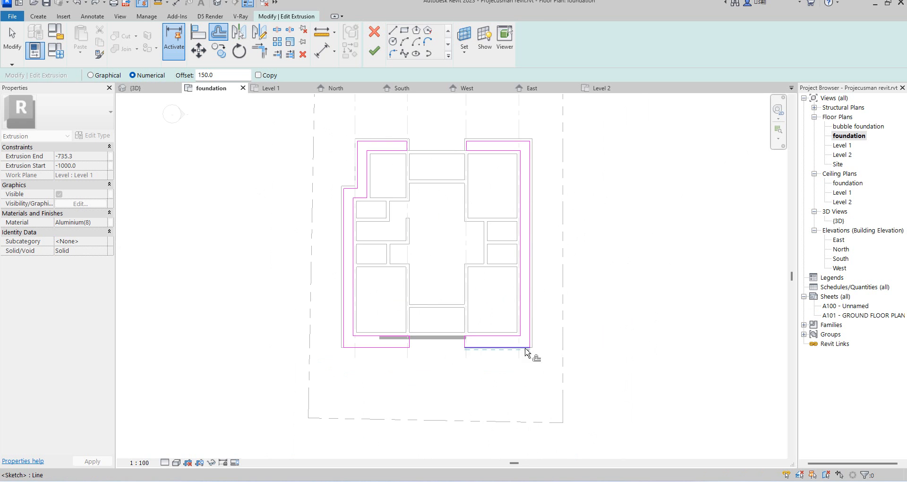
pyautogui.scroll(3, 474, 343)
pyautogui.click(467, 341)
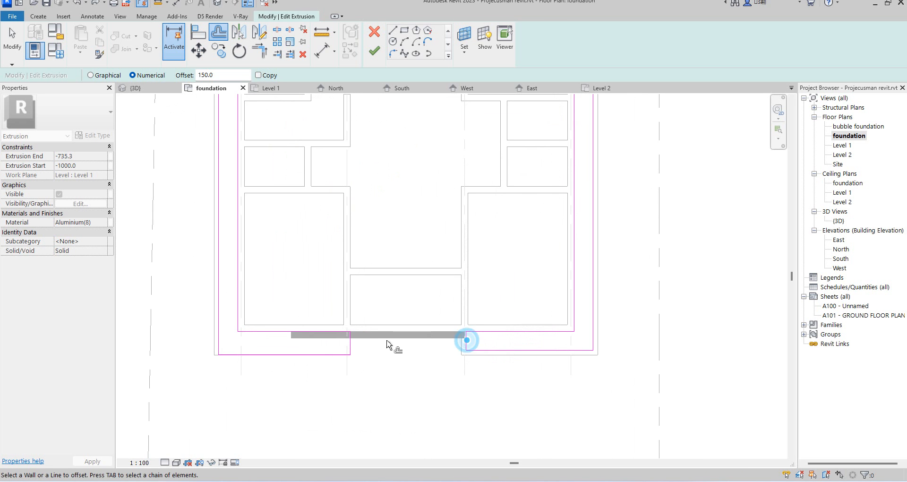
pyautogui.click(348, 344)
pyautogui.click(328, 354)
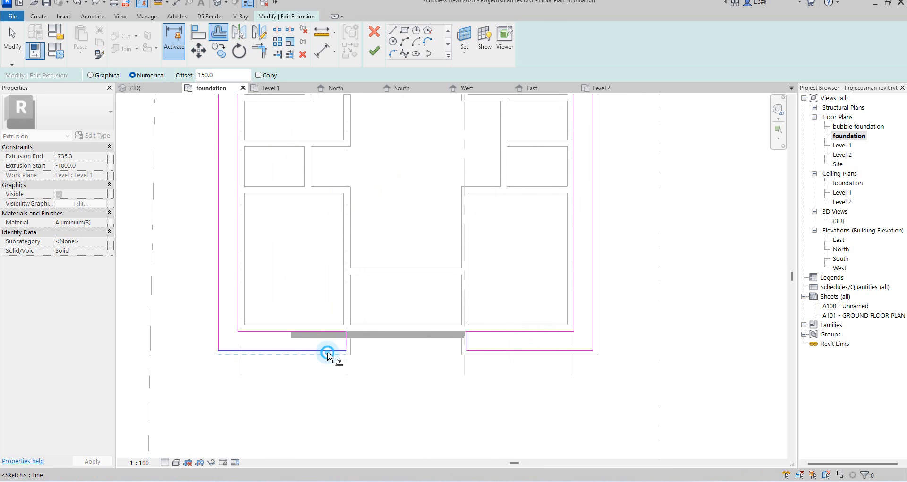
pyautogui.scroll(-3, 330, 365)
pyautogui.click(374, 51)
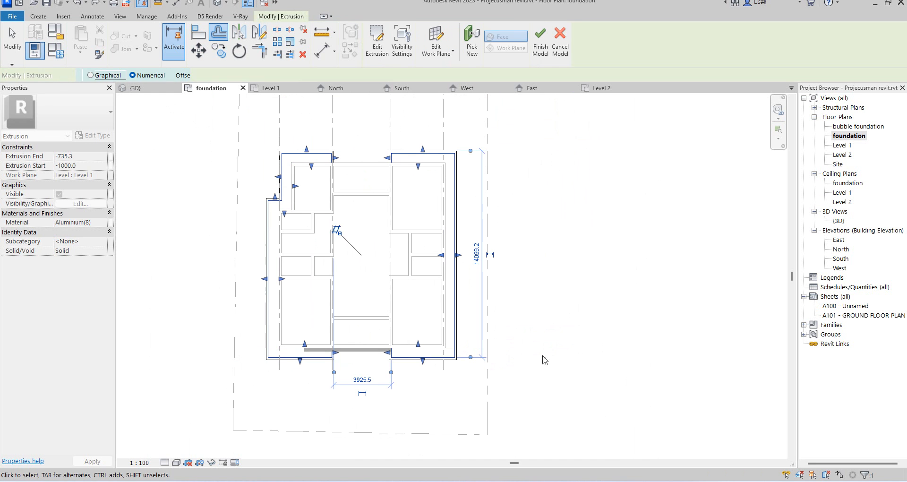
# Assign the Aluminium(7) material to the copied extrusion and open the 3D view.
pyautogui.click(103, 222)
pyautogui.click(103, 223)
pyautogui.click(232, 224)
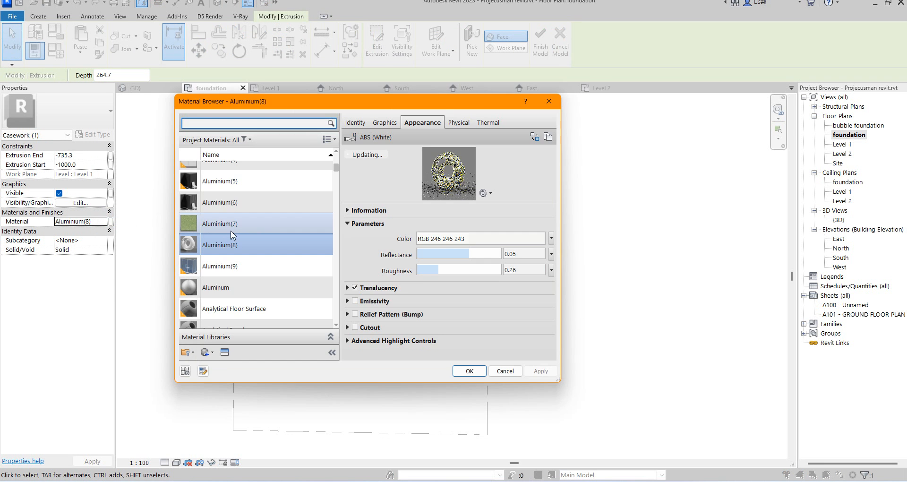
pyautogui.doubleClick(232, 223)
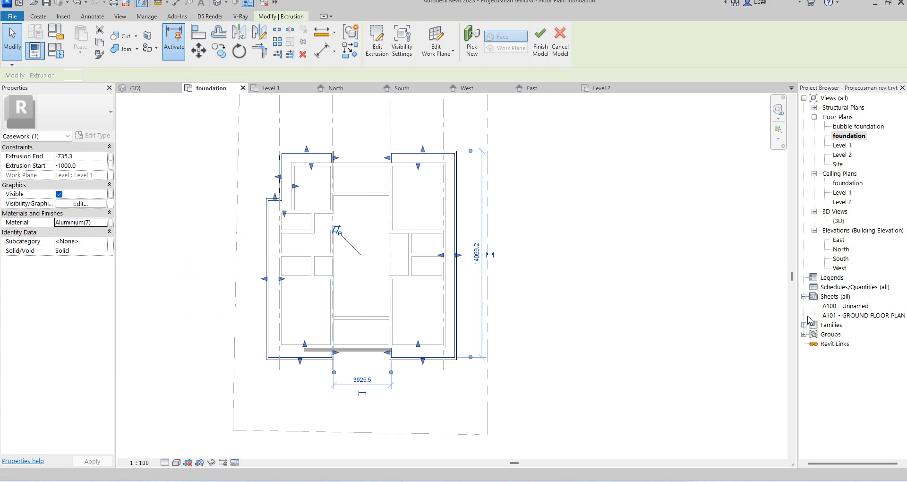
pyautogui.doubleClick(840, 221)
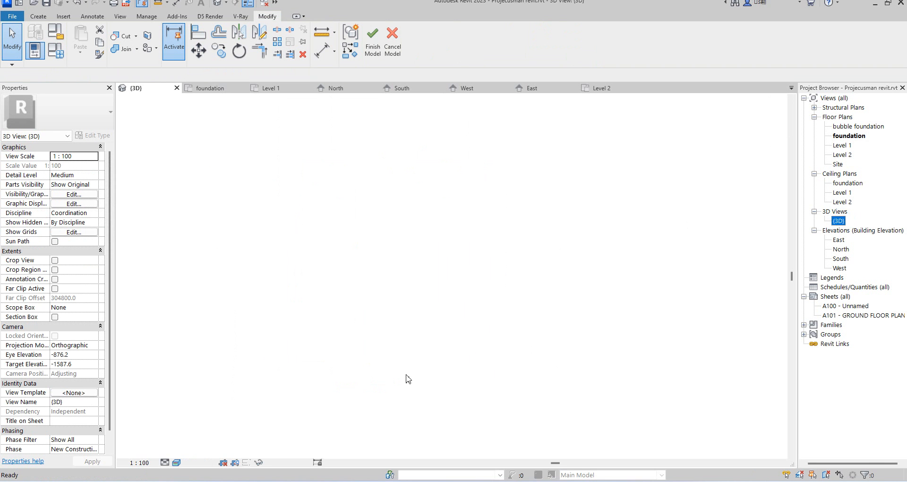
# Try to stretch the inner extrusion's top up to an extrusion end of -200 mm, and undo it.
pyautogui.scroll(-4, 505, 336)
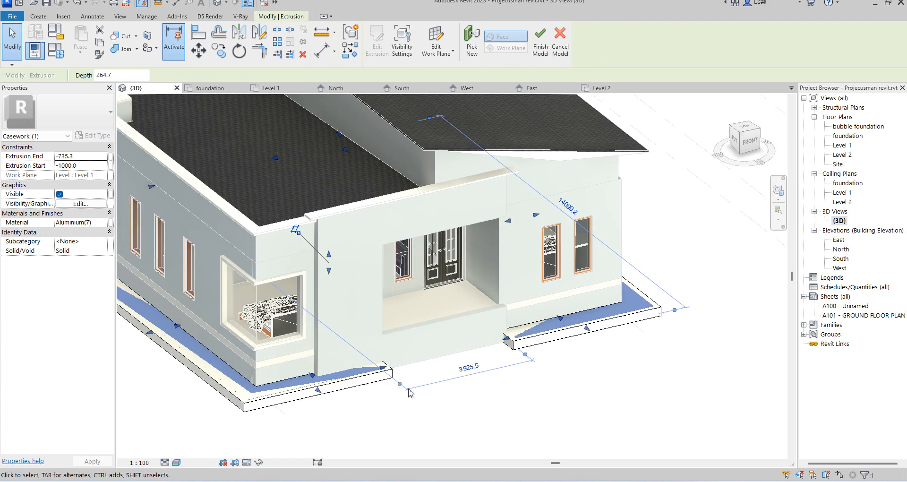
pyautogui.moveTo(356, 298); pyautogui.dragTo(349, 278)
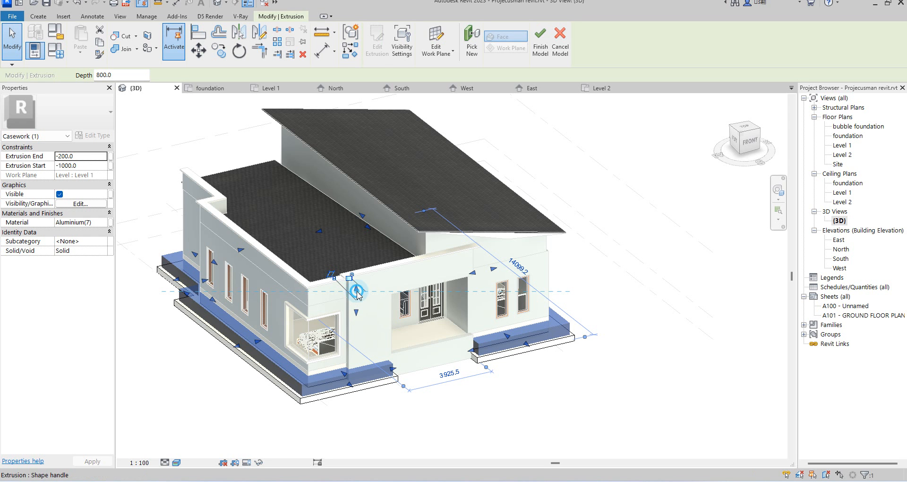
pyautogui.hotkey('ctrl', 'z')
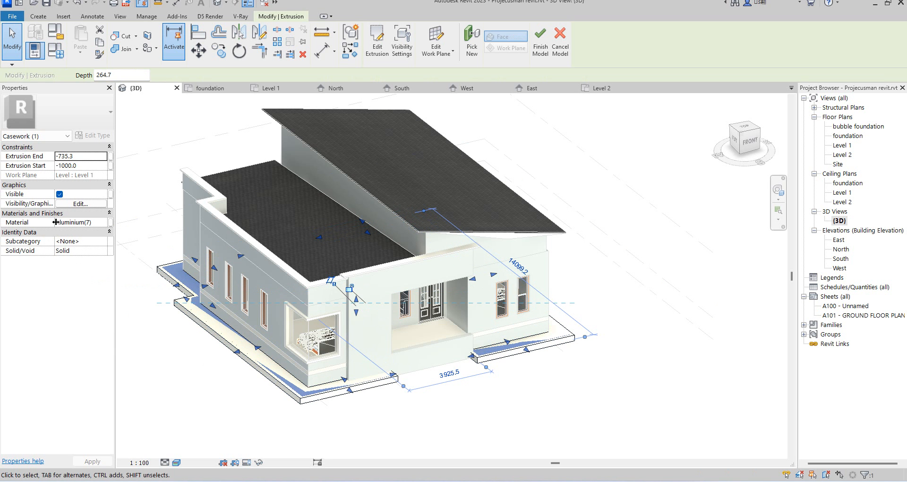
# Set the inner extrusion's end to -600 mm and finish the in-place model.
pyautogui.click(78, 156)
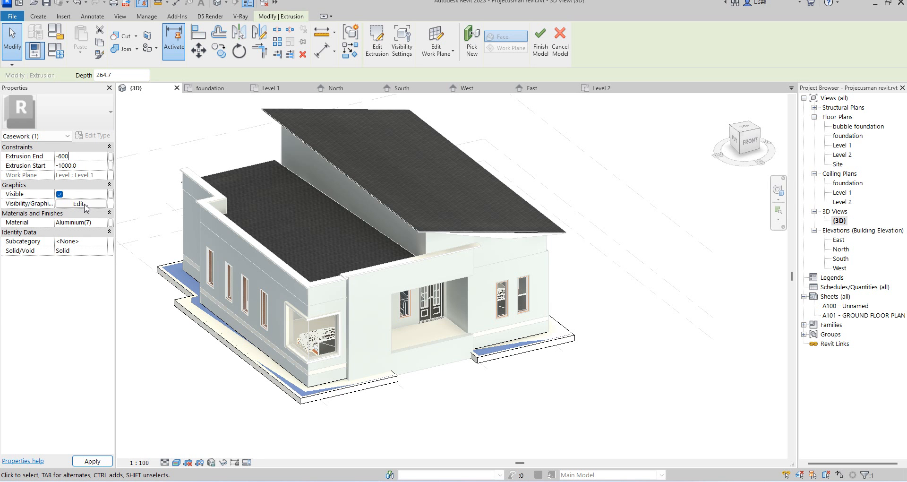
pyautogui.click(162, 362)
pyautogui.scroll(3, 453, 409)
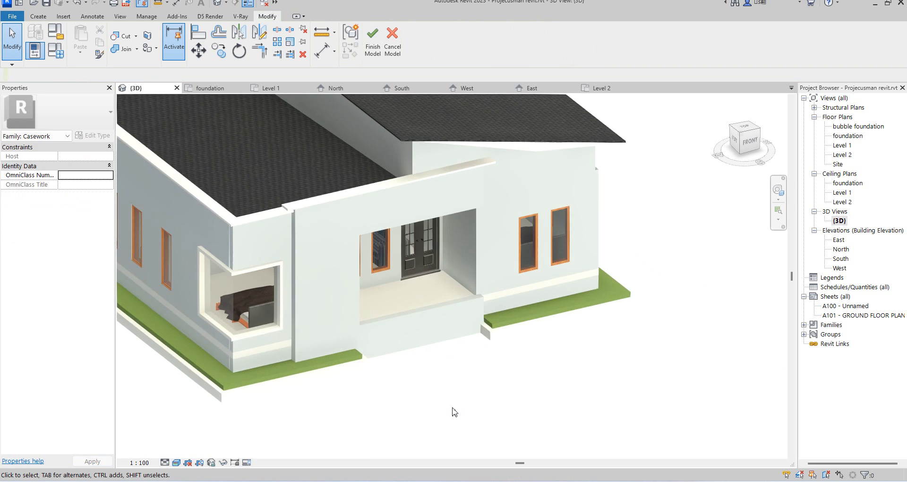
pyautogui.scroll(-4, 475, 337)
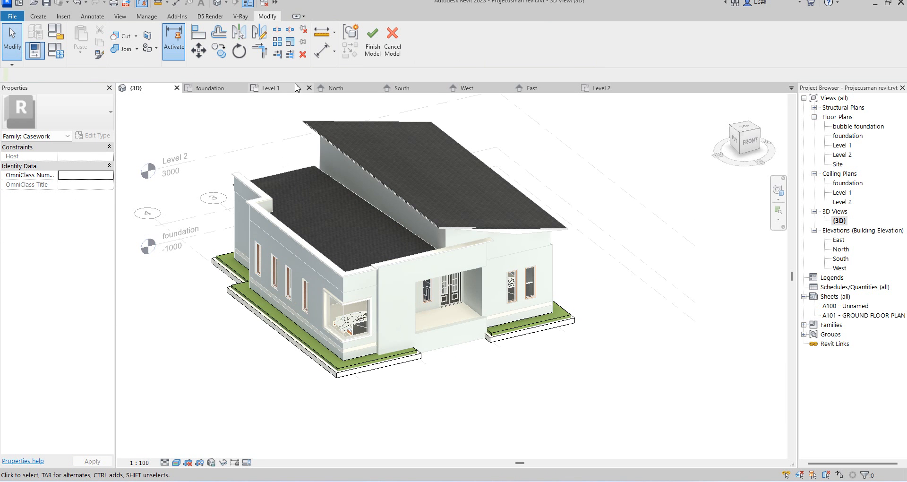
pyautogui.click(369, 54)
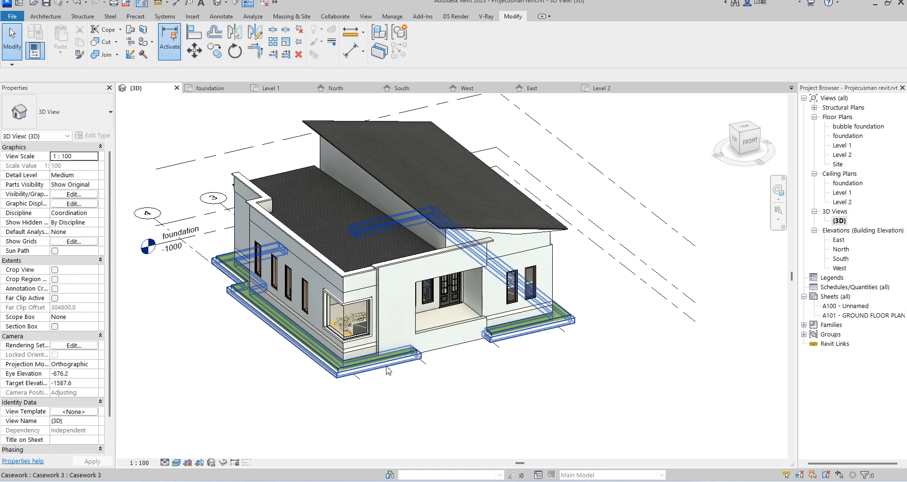
# Examine the layered in-place extrusions around the house base in the 3D view.
pyautogui.scroll(4, 366, 371)
pyautogui.scroll(2, 383, 327)
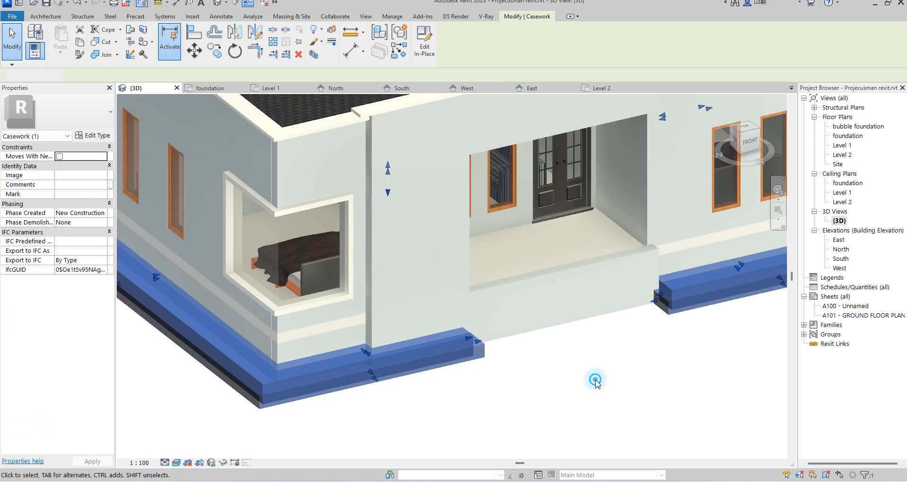
pyautogui.click(595, 379)
pyautogui.scroll(-2, 466, 336)
pyautogui.scroll(-2, 258, 343)
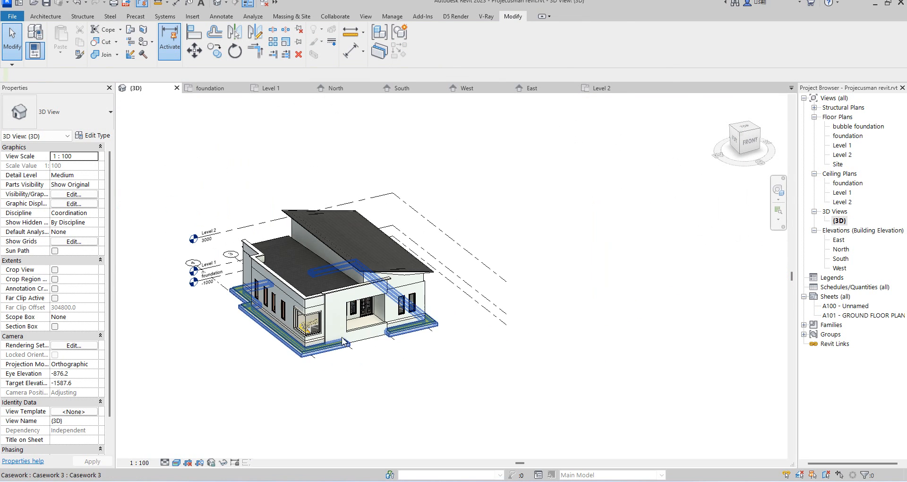
pyautogui.scroll(2, 457, 303)
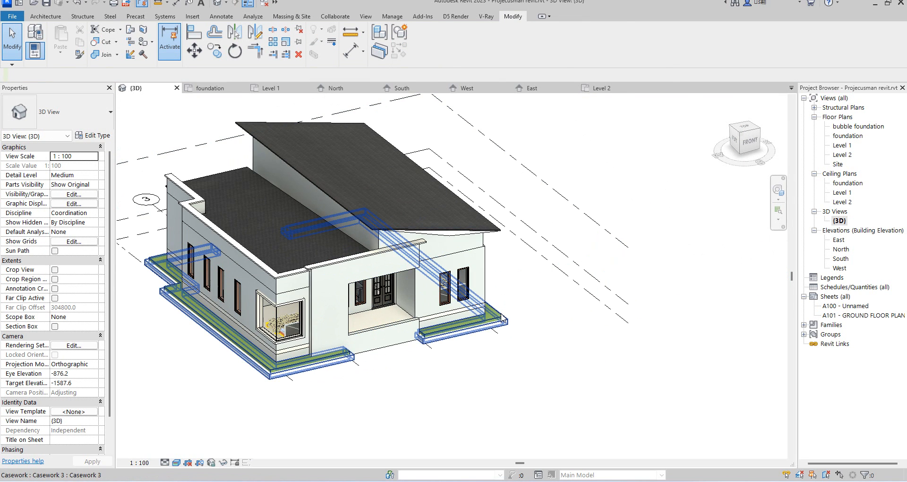
# On Level 1, draw a Generic - 200mm wall about 1220 mm long from the porch front wall's end along the Madam Room's front wall.
pyautogui.doubleClick(840, 147)
pyautogui.scroll(3, 392, 414)
pyautogui.click(423, 386)
pyautogui.scroll(-3, 224, 380)
pyautogui.press('Delete')
pyautogui.press('w')
pyautogui.press('a')
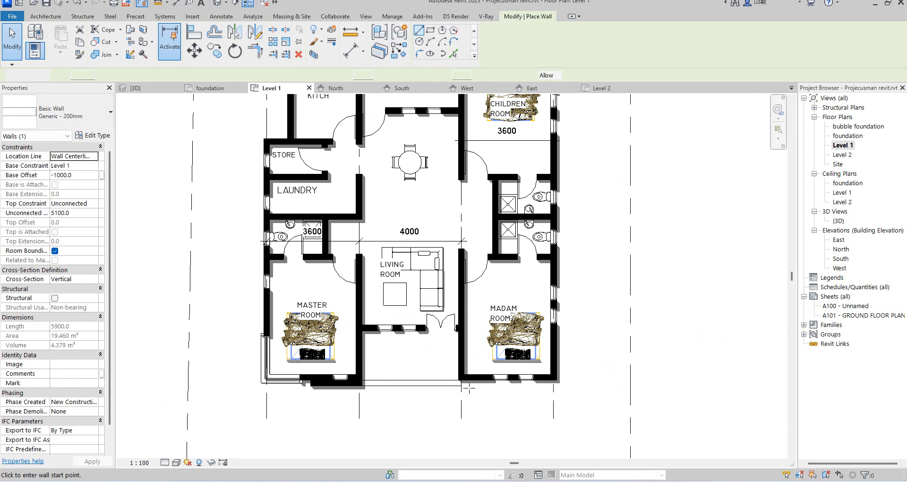
pyautogui.scroll(5, 472, 392)
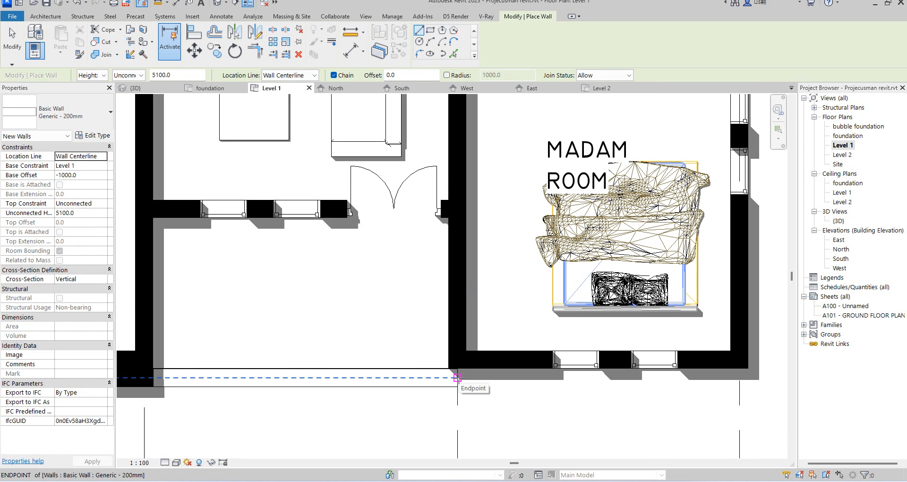
pyautogui.click(458, 378)
pyautogui.scroll(2, 549, 378)
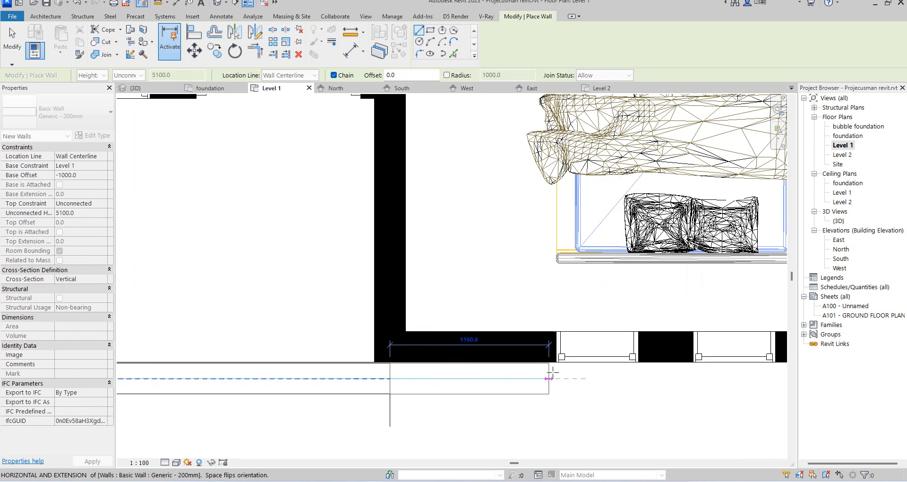
pyautogui.click(553, 378)
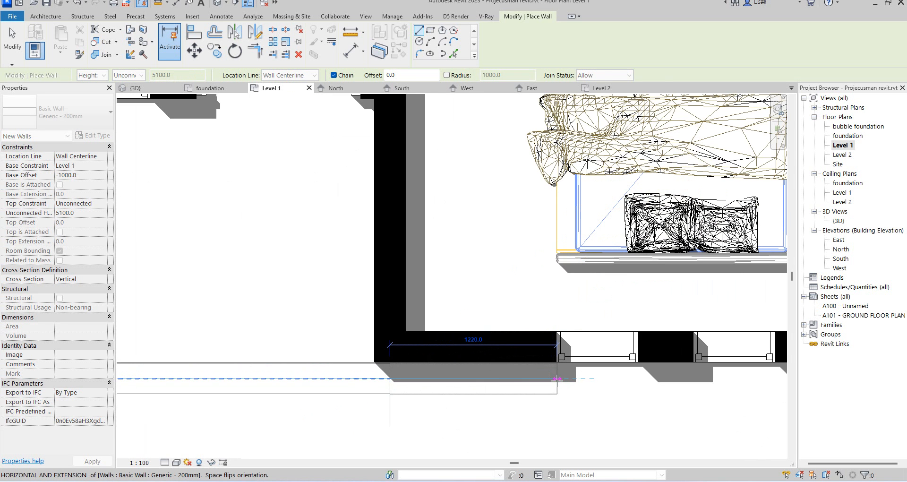
pyautogui.scroll(2, 557, 378)
pyautogui.click(557, 377)
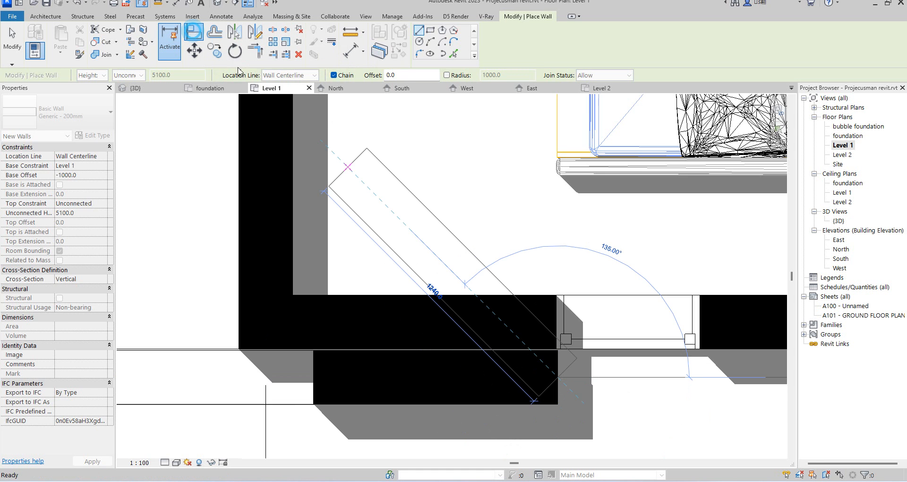
# Align the added porch wall's free end with the edge of the Madam Room's front window on Level 1.
pyautogui.click(194, 32)
pyautogui.scroll(4, 534, 352)
pyautogui.click(537, 358)
pyautogui.scroll(-2, 532, 330)
pyautogui.click(540, 310)
pyautogui.scroll(-3, 560, 373)
pyautogui.rightClick(549, 245)
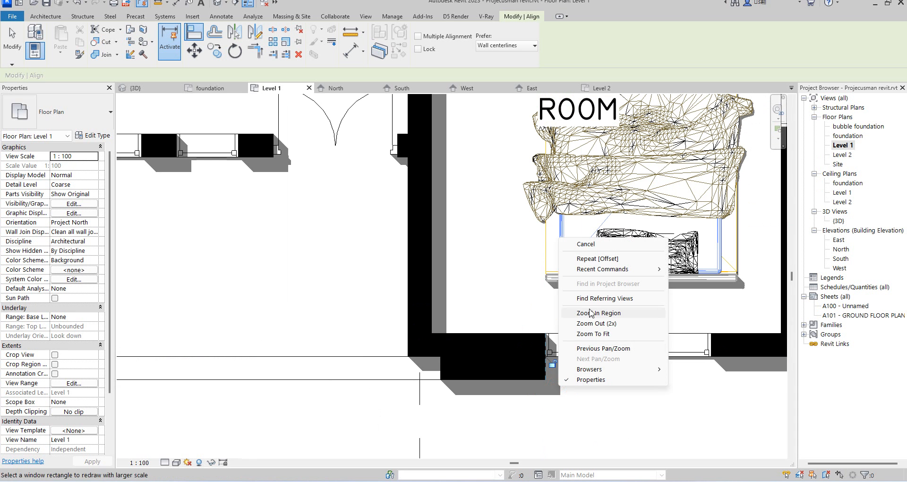
pyautogui.rightClick(549, 245)
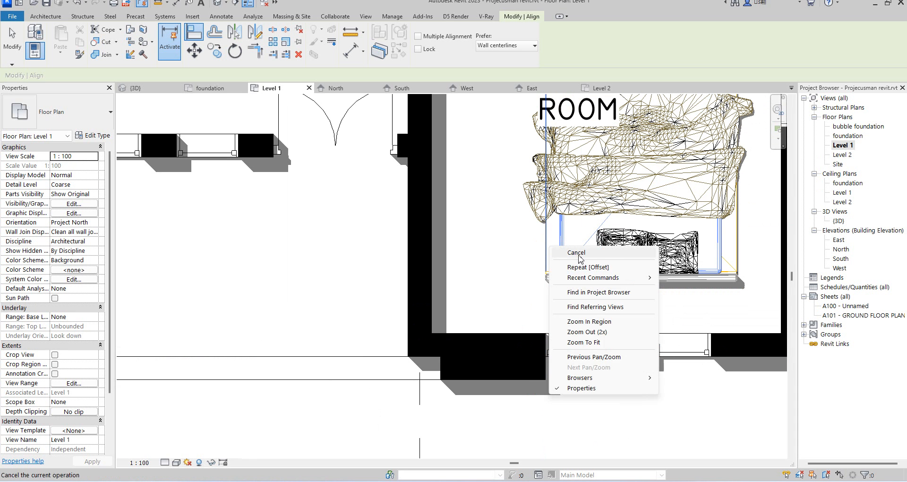
pyautogui.click(579, 255)
# Check the extended porch front wall in the South elevation and undo the added length.
pyautogui.click(523, 381)
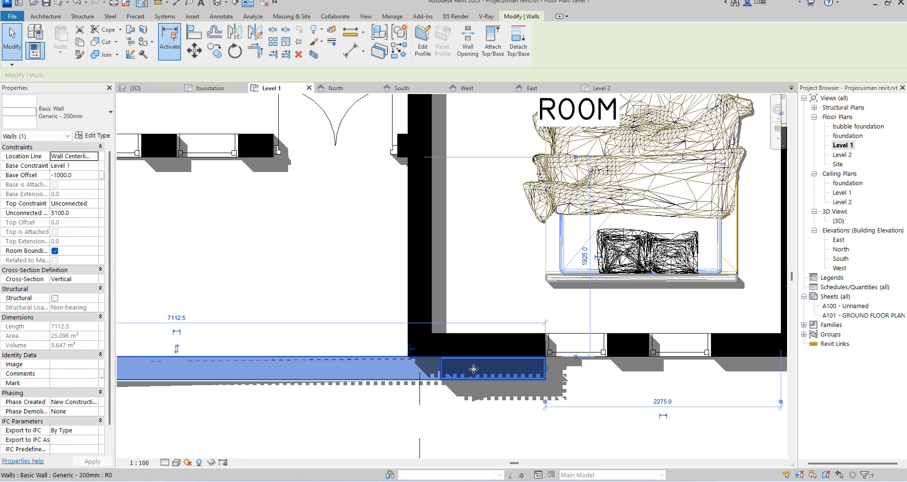
pyautogui.doubleClick(845, 263)
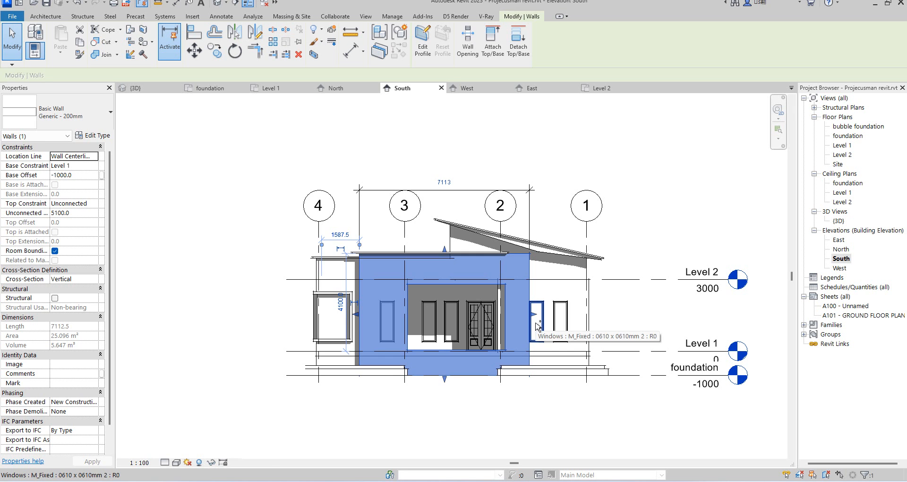
pyautogui.press('Escape')
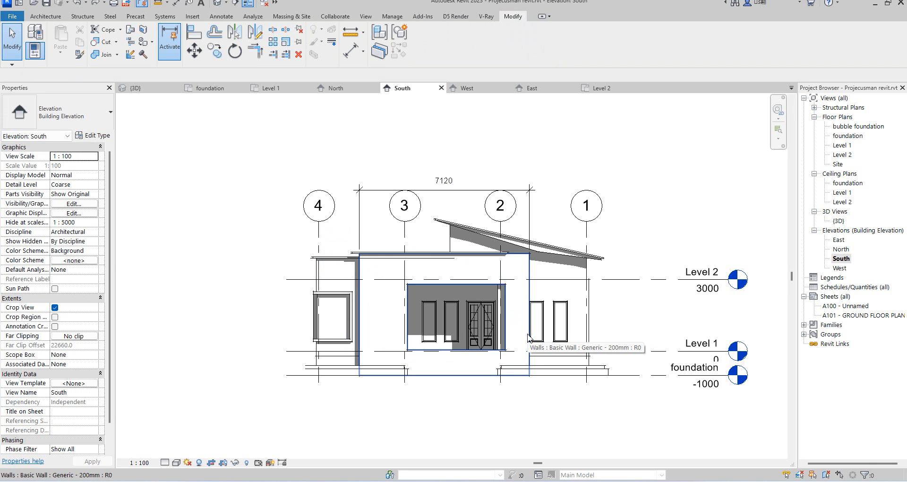
pyautogui.hotkey('ctrl', 'z')
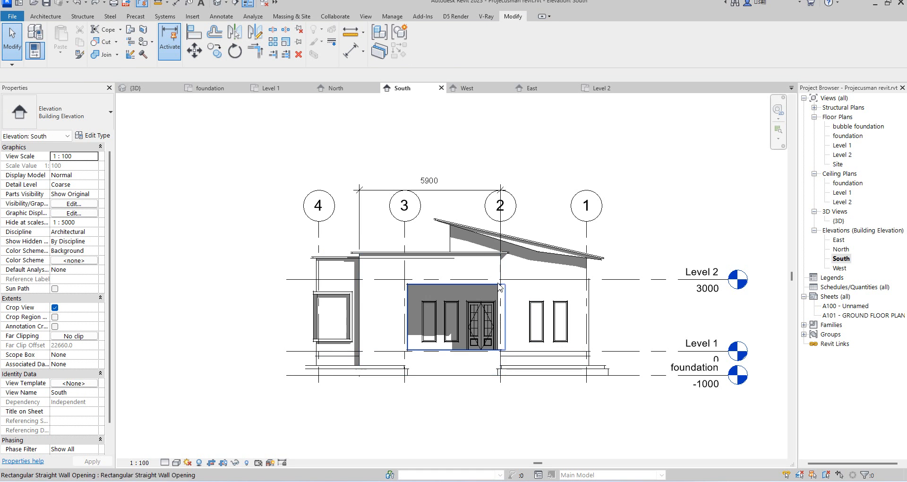
# In the South elevation, align the porch front wall's end with the Madam Room's side wall face beside the porch opening.
pyautogui.scroll(3, 498, 286)
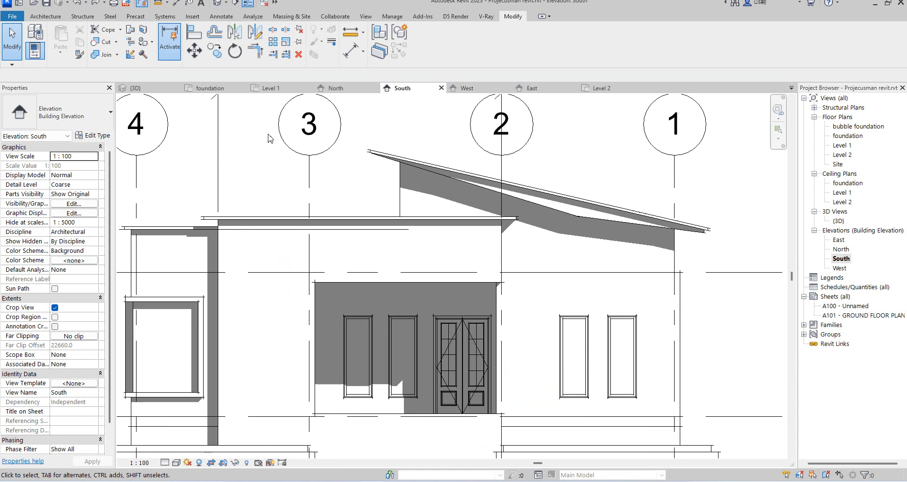
pyautogui.click(194, 33)
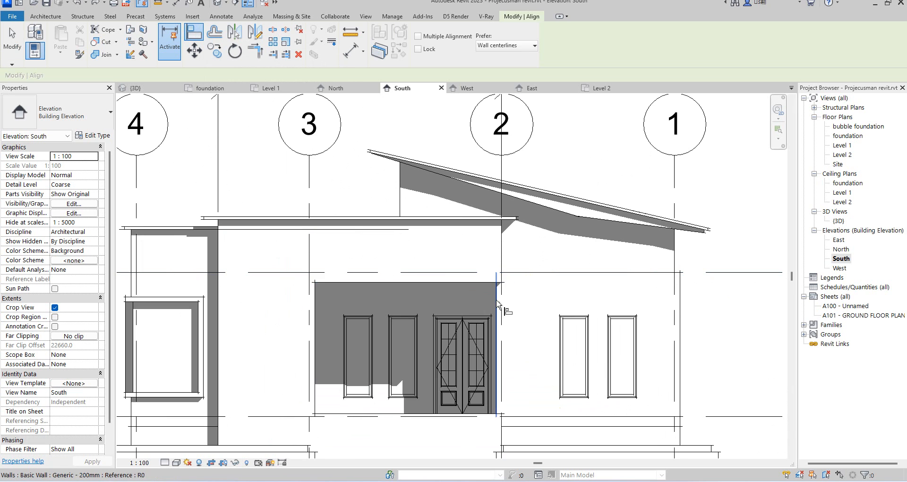
pyautogui.click(500, 270)
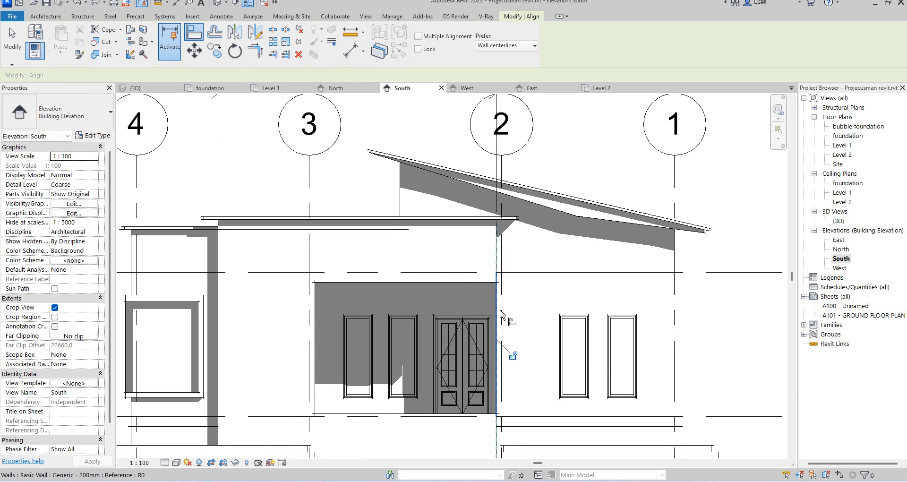
pyautogui.click(490, 314)
pyautogui.press('Escape')
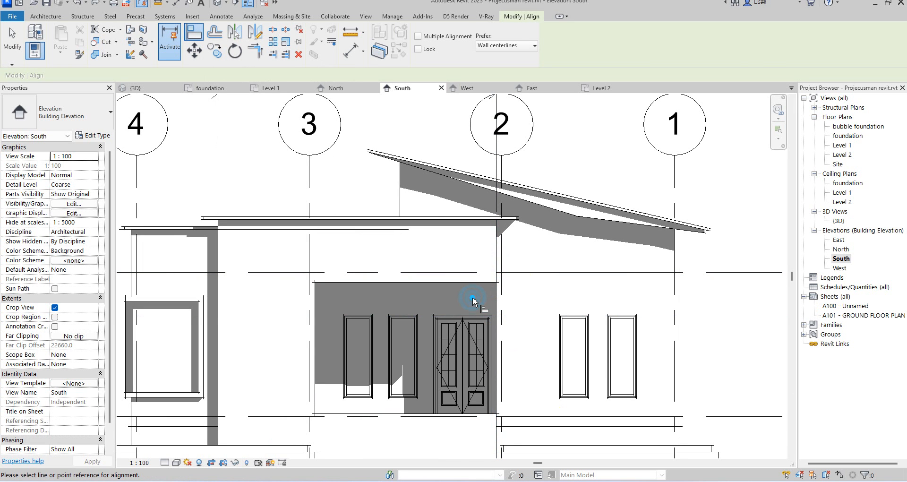
pyautogui.click(495, 299)
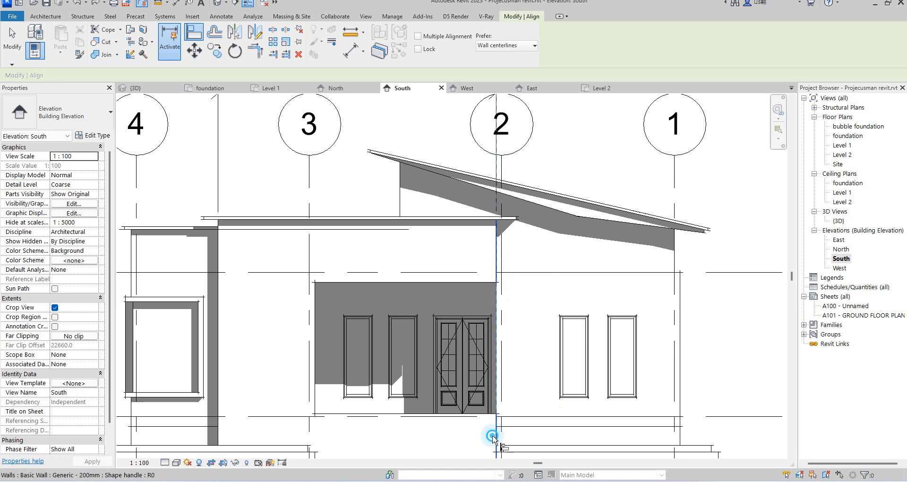
pyautogui.scroll(-4, 506, 340)
pyautogui.rightClick(638, 235)
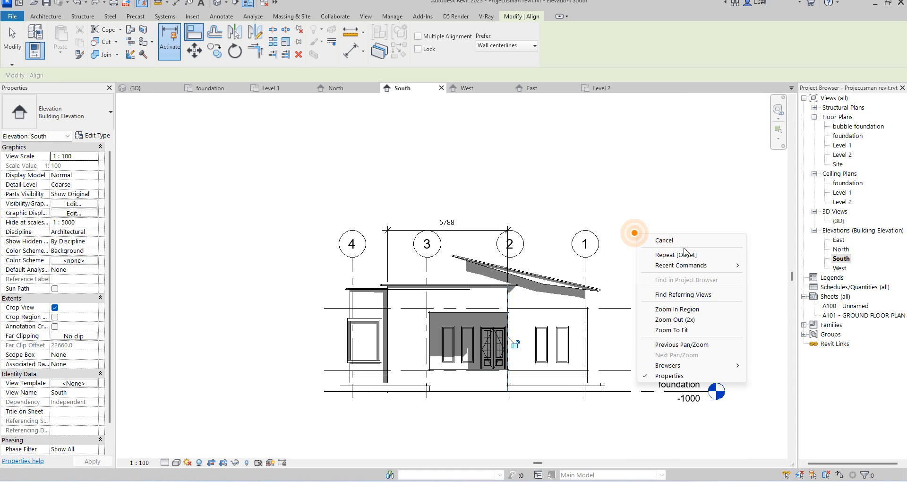
pyautogui.rightClick(658, 236)
pyautogui.rightClick(658, 236)
pyautogui.click(689, 242)
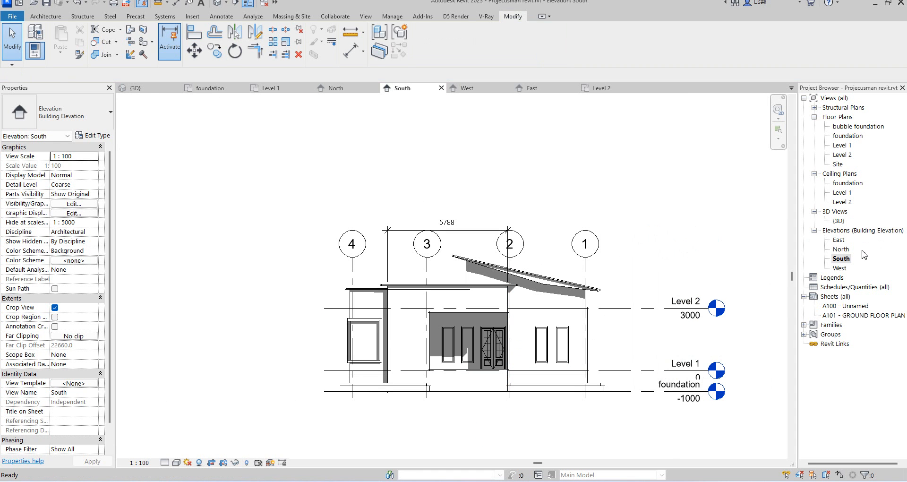
# On Level 1, set up a new Generic - 200mm wall with foundation as base constraint and a 3500 mm unconnected height.
pyautogui.doubleClick(843, 145)
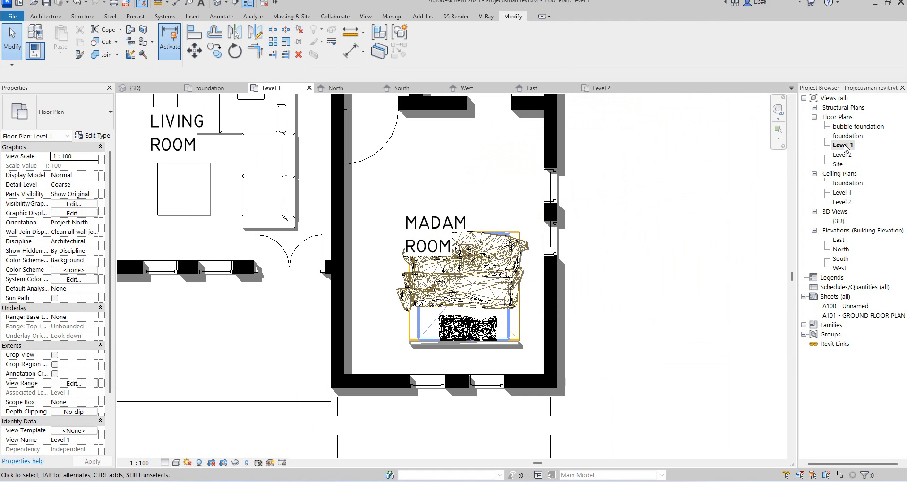
pyautogui.click(525, 386)
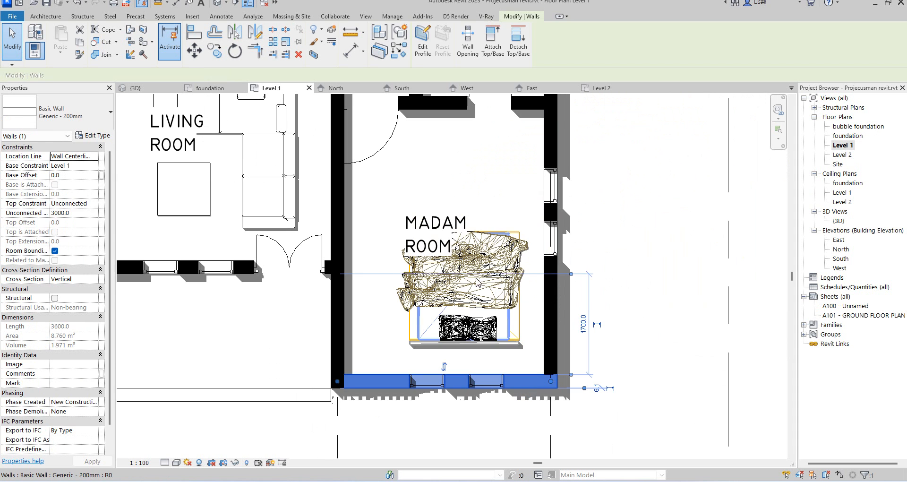
pyautogui.click(404, 56)
pyautogui.scroll(-2, 397, 262)
pyautogui.scroll(5, 361, 350)
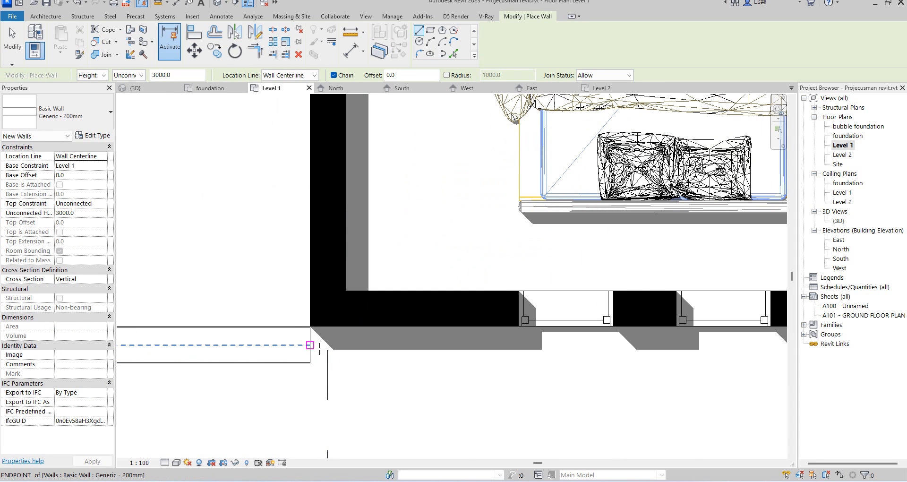
pyautogui.scroll(3, 310, 350)
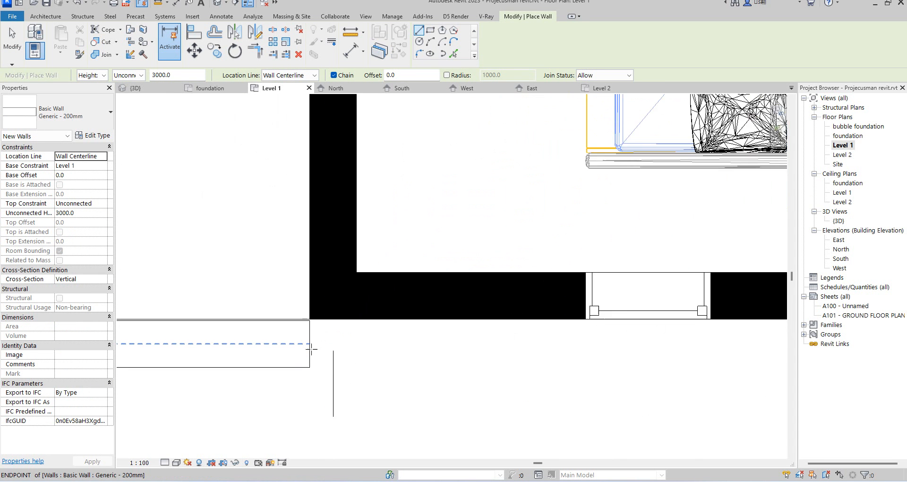
pyautogui.click(92, 216)
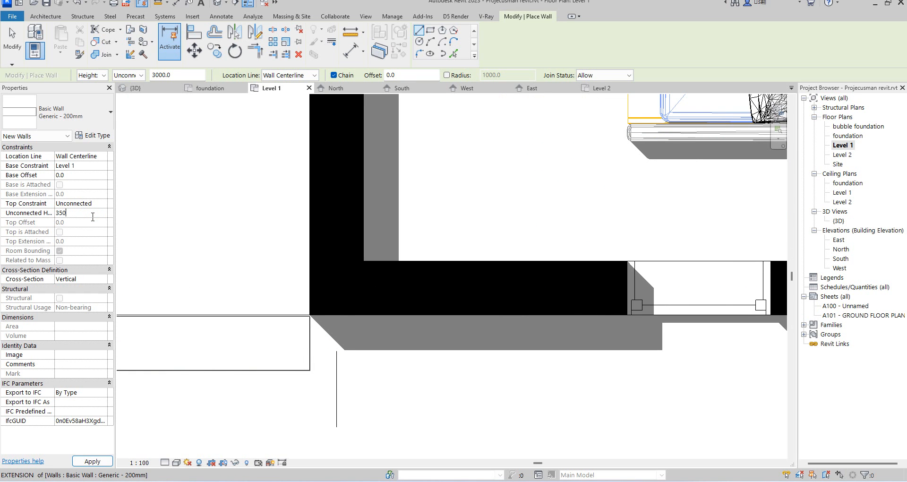
pyautogui.click(103, 165)
pyautogui.click(71, 175)
# Draw the wall about 1320 mm long from the porch front wall's end to the edge of the Madam Room's front window.
pyautogui.click(311, 343)
pyautogui.scroll(-3, 439, 344)
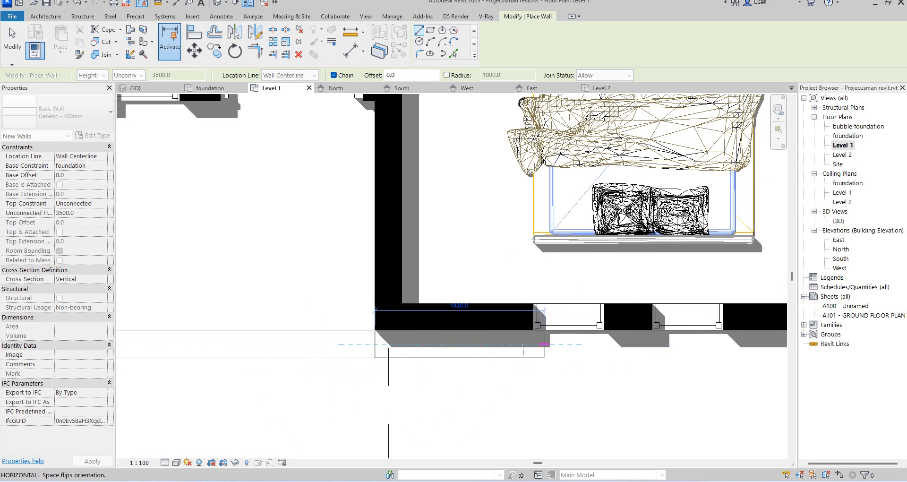
pyautogui.scroll(3, 536, 340)
pyautogui.scroll(2, 536, 340)
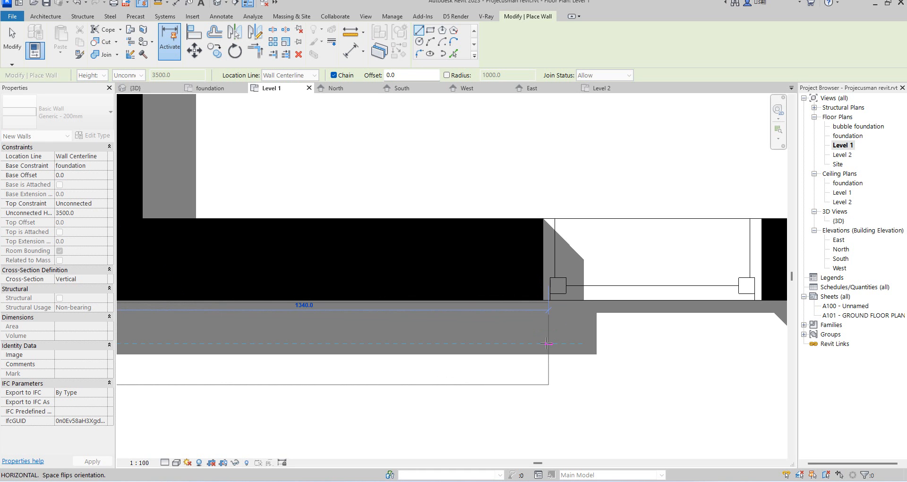
pyautogui.click(542, 343)
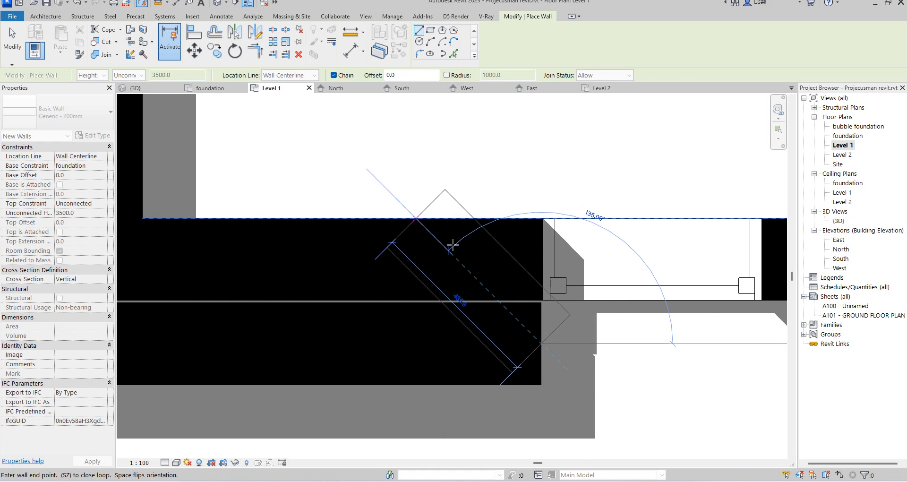
pyautogui.scroll(-2, 477, 194)
pyautogui.rightClick(478, 194)
pyautogui.click(514, 201)
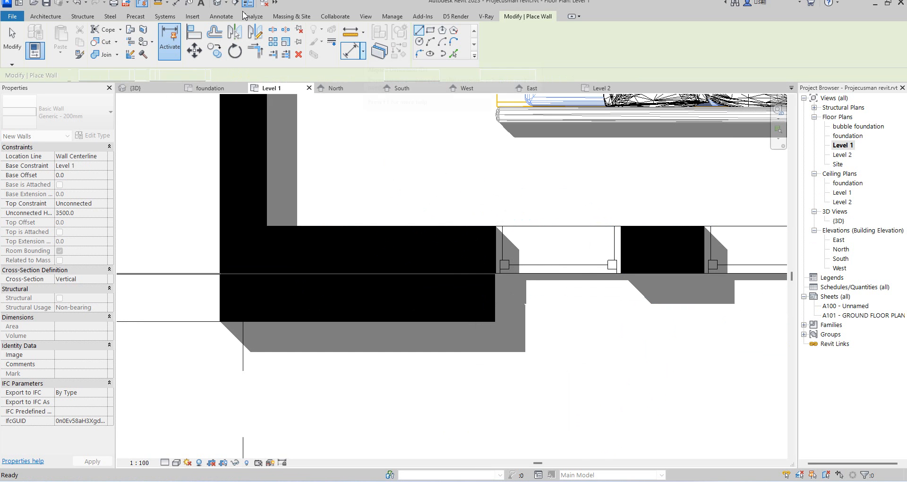
# Align the new wall's inner face flush with the outer face of the Madam Room's front wall.
pyautogui.click(194, 31)
pyautogui.scroll(3, 461, 274)
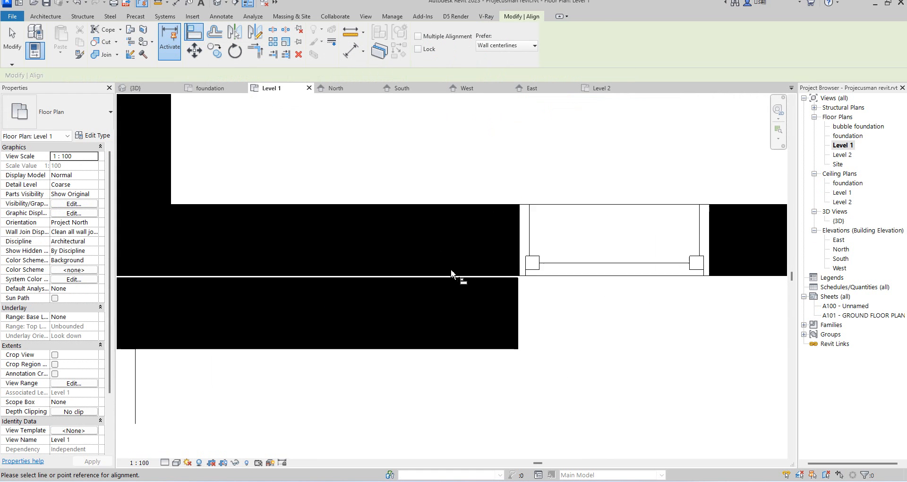
pyautogui.click(476, 278)
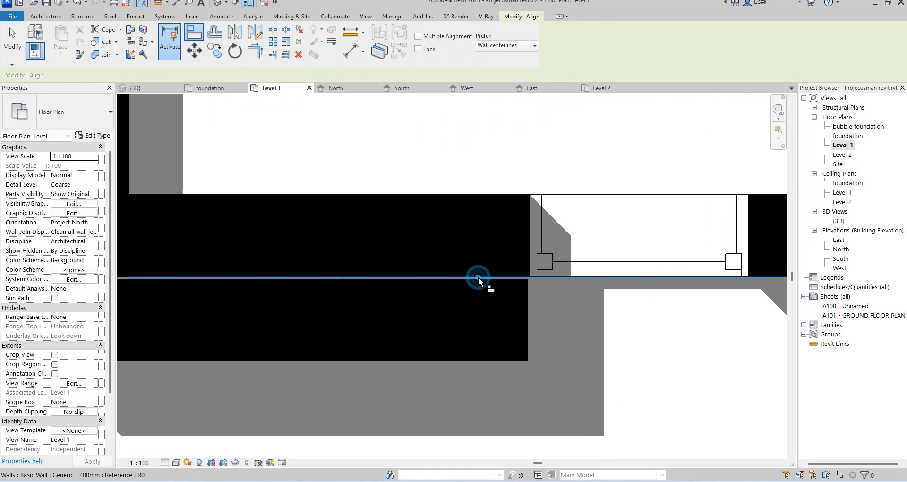
pyautogui.click(479, 277)
pyautogui.scroll(-3, 501, 295)
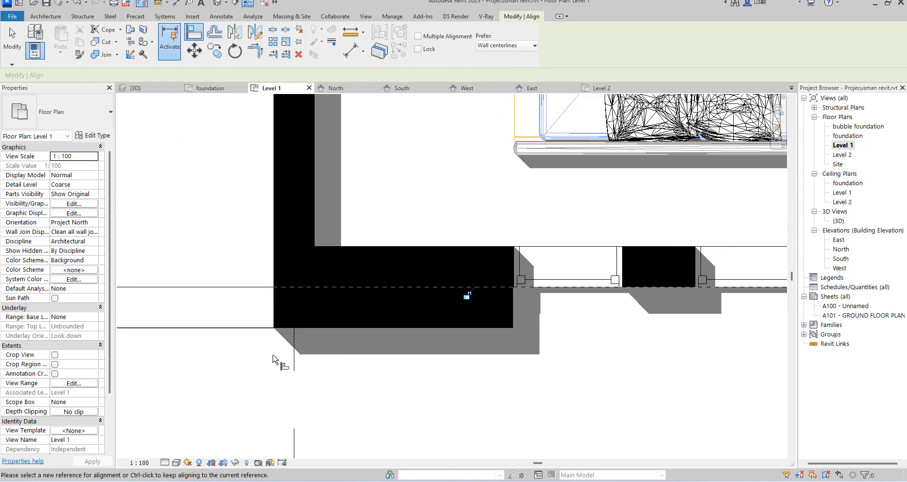
pyautogui.scroll(5, 274, 338)
pyautogui.scroll(1, 277, 290)
pyautogui.scroll(-3, 362, 299)
pyautogui.scroll(-3, 498, 360)
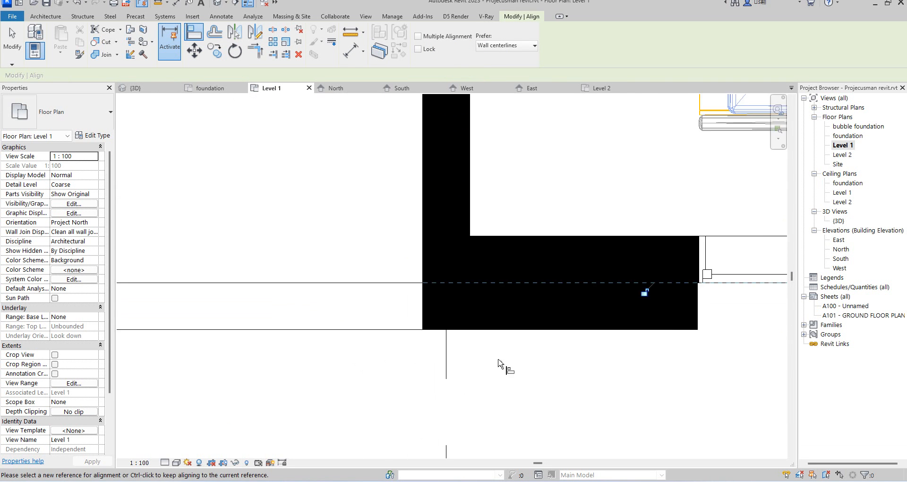
pyautogui.scroll(-2, 498, 364)
pyautogui.rightClick(520, 249)
pyautogui.click(556, 264)
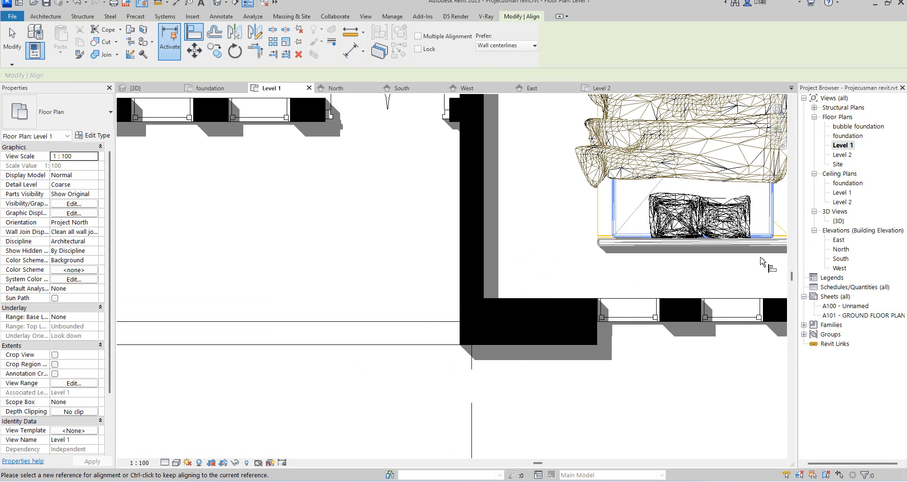
# In the 3D view, stretch the new wall's top up to an unconnected height of about 5500 mm.
pyautogui.doubleClick(840, 221)
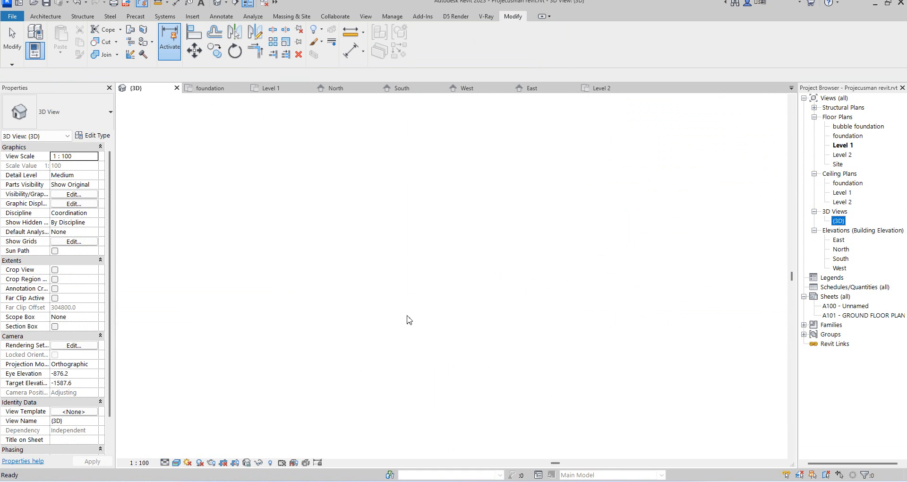
pyautogui.click(476, 391)
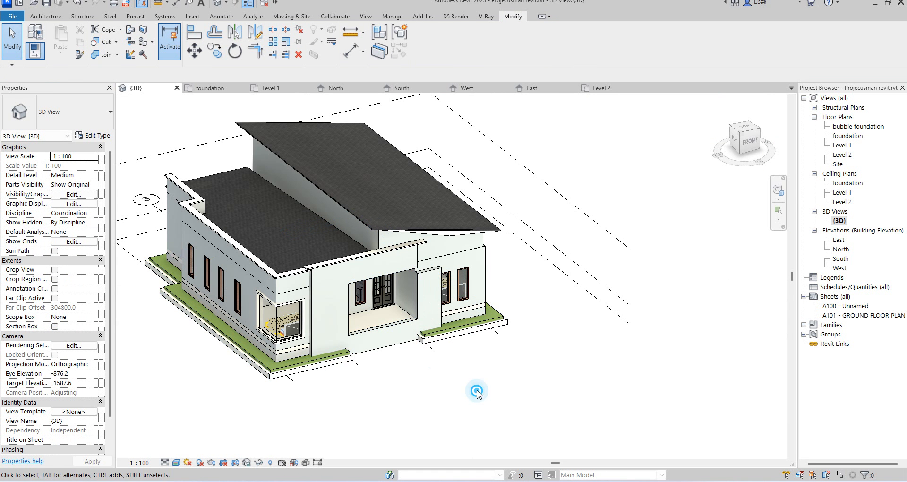
pyautogui.click(430, 272)
pyautogui.moveTo(429, 267); pyautogui.dragTo(426, 234)
pyautogui.scroll(7, 426, 241)
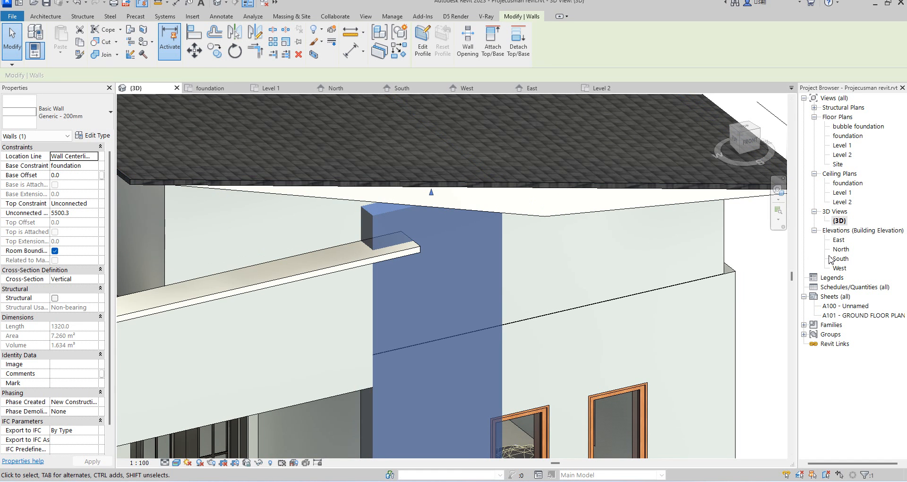
# In the South elevation, adjust the new wall's top to an unconnected height of 5400 mm.
pyautogui.doubleClick(829, 258)
pyautogui.scroll(1, 518, 269)
pyautogui.moveTo(518, 269)
pyautogui.mouseDown()
pyautogui.moveTo(517, 283)
pyautogui.moveTo(516, 265)
pyautogui.mouseUp()
pyautogui.scroll(2, 518, 283)
pyautogui.click(682, 220)
pyautogui.scroll(-5, 559, 253)
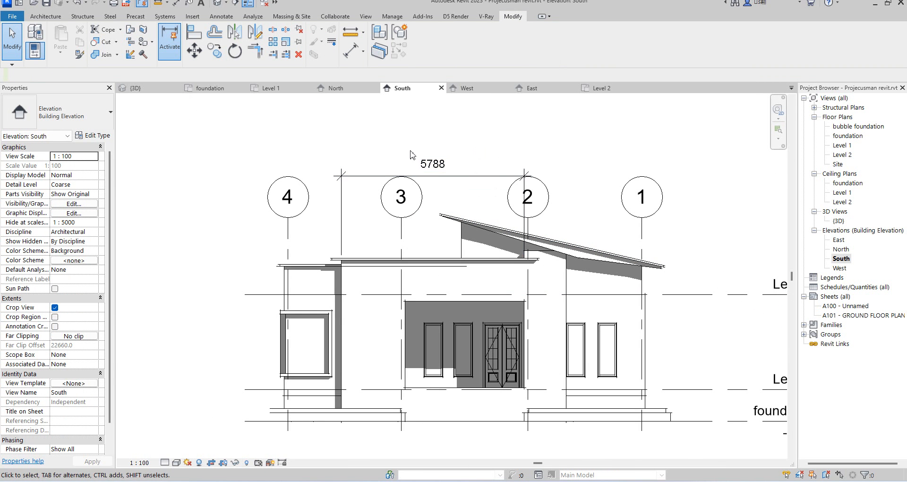
# Select the sloped roof together with its ceiling and nudge them up slightly in the South elevation.
pyautogui.moveTo(421, 144); pyautogui.dragTo(706, 277)
pyautogui.press('Up')
pyautogui.press('Up')
pyautogui.press('Up')
pyautogui.press('Up')
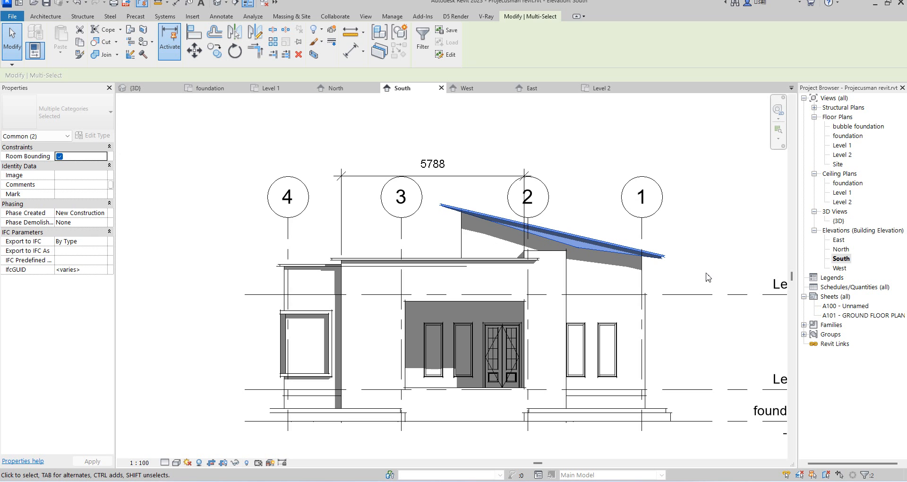
pyautogui.click(702, 259)
# In the South elevation, raise the top of the tall wall beside the porch to an unconnected height of 5500 mm.
pyautogui.scroll(-6, 486, 376)
pyautogui.scroll(3, 538, 321)
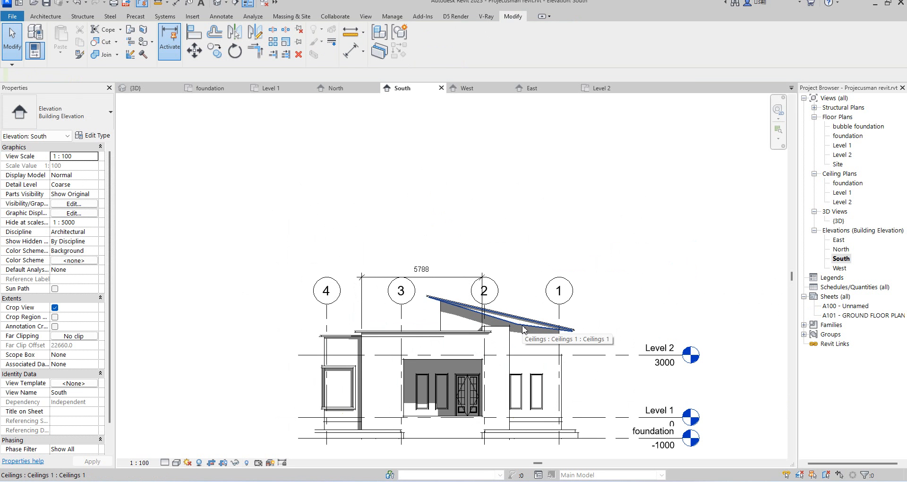
pyautogui.scroll(2, 523, 330)
pyautogui.click(485, 326)
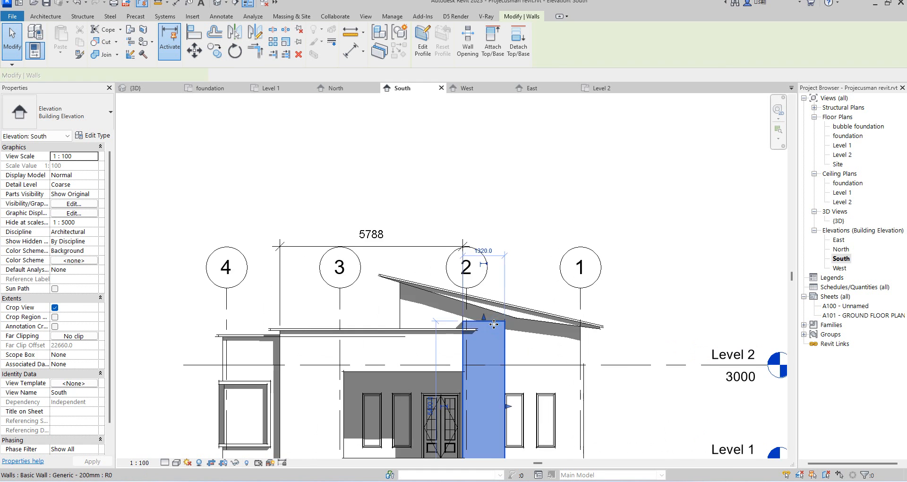
pyautogui.scroll(3, 484, 322)
pyautogui.moveTo(481, 319); pyautogui.dragTo(479, 319)
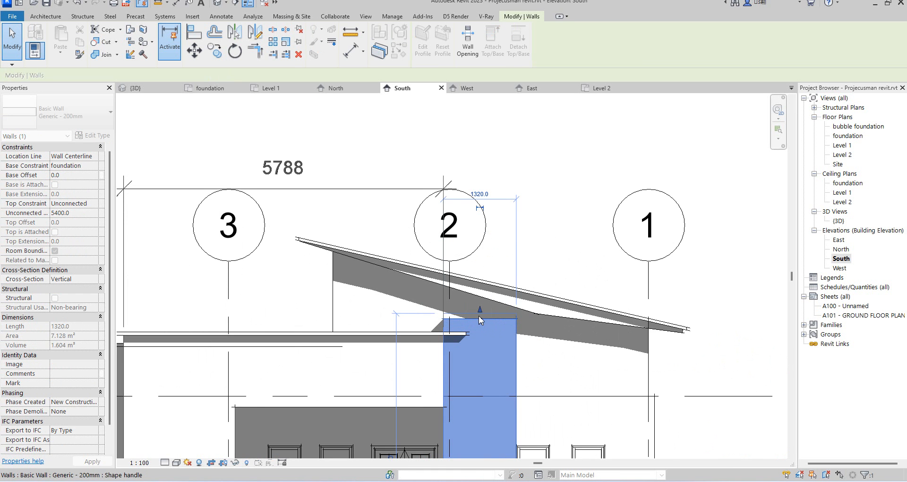
pyautogui.click(532, 259)
pyautogui.scroll(-2, 524, 272)
pyautogui.scroll(-2, 520, 358)
pyautogui.scroll(1, 517, 331)
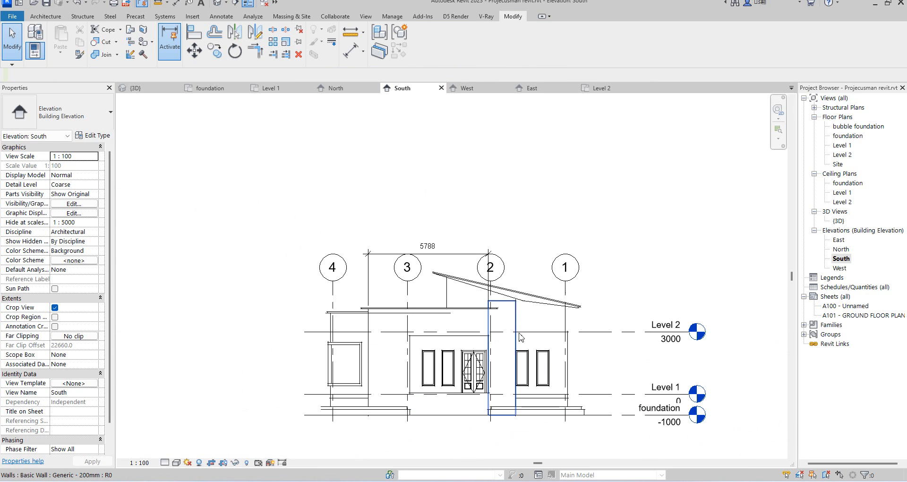
pyautogui.click(515, 317)
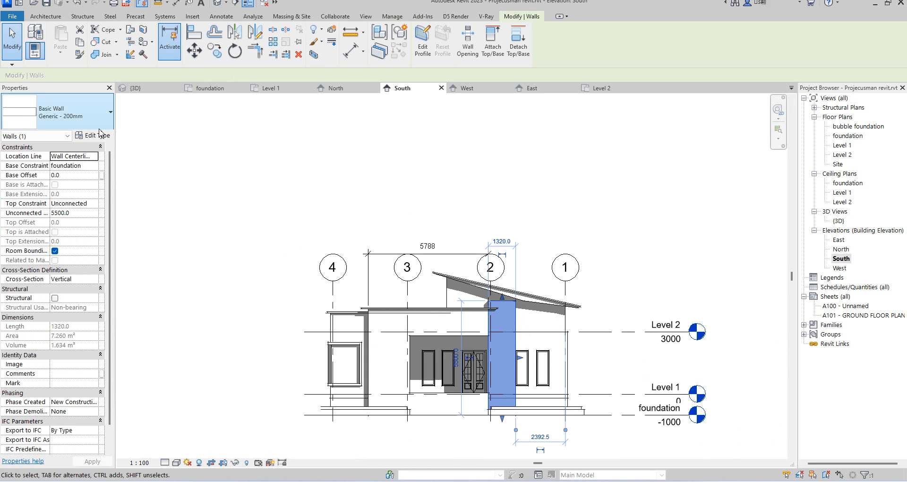
pyautogui.click(94, 135)
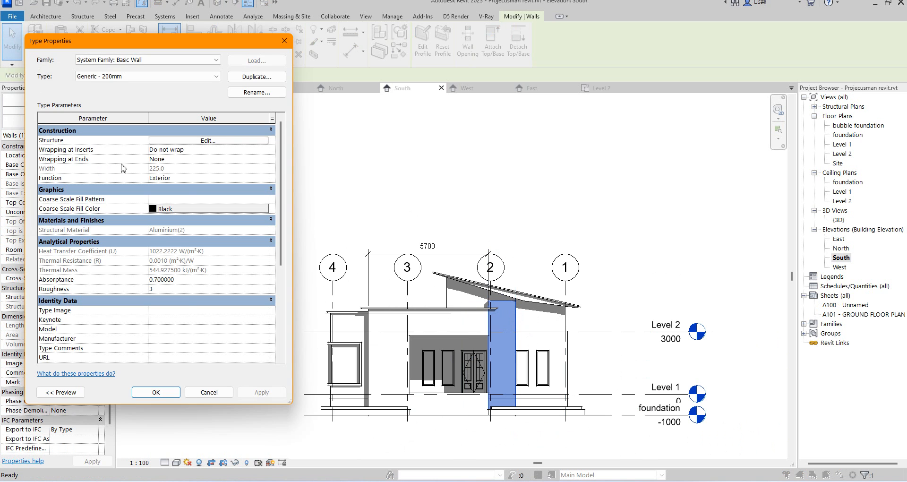
pyautogui.click(259, 76)
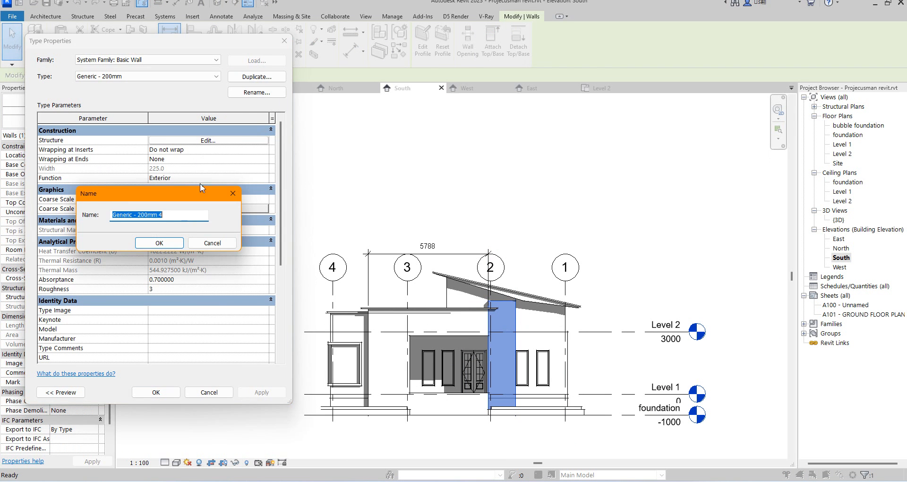
pyautogui.click(162, 243)
pyautogui.click(207, 141)
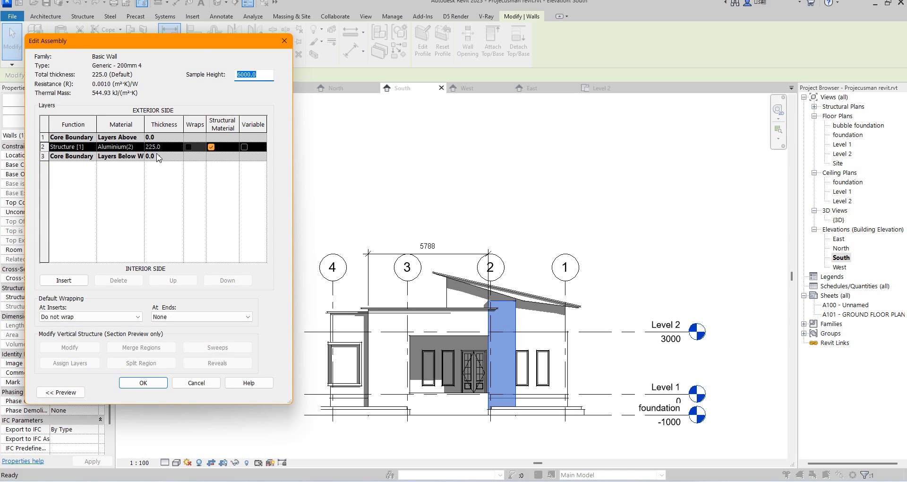
pyautogui.click(143, 147)
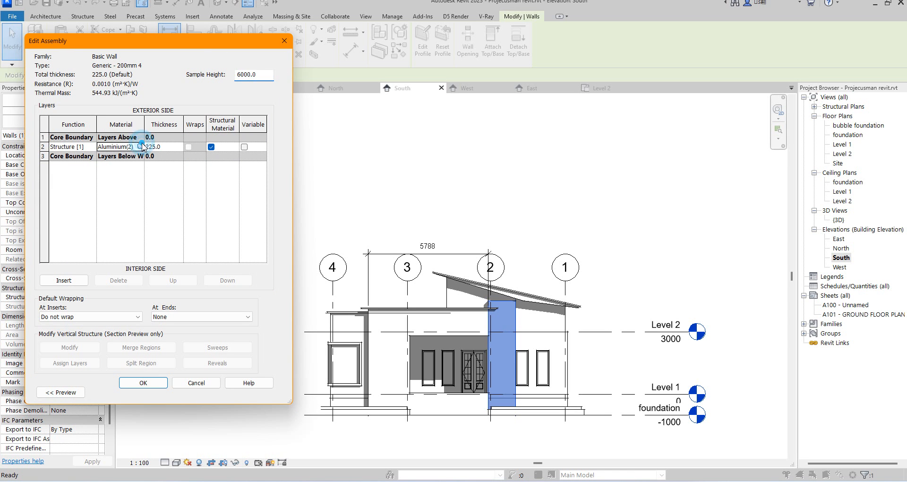
pyautogui.click(140, 146)
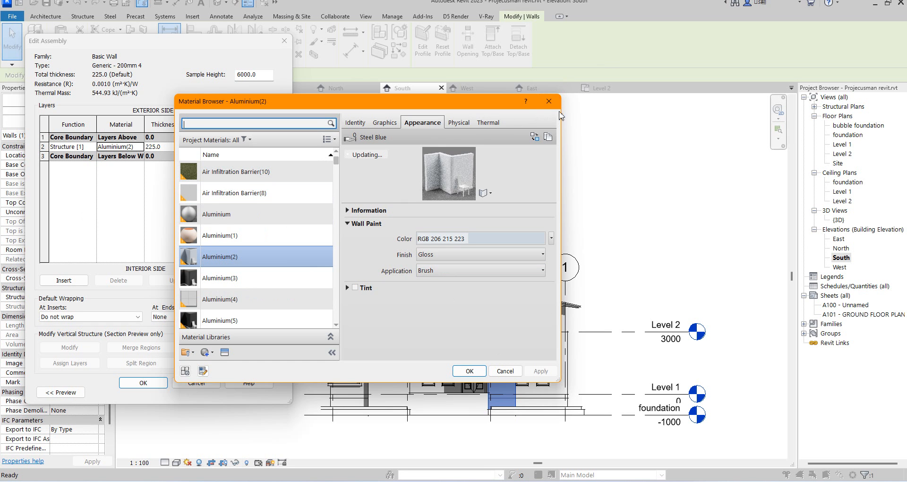
pyautogui.click(549, 101)
pyautogui.click(289, 43)
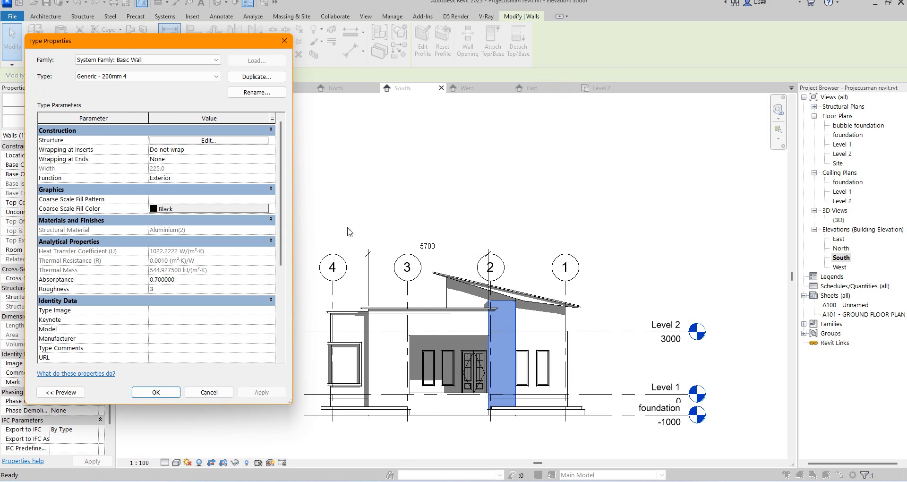
pyautogui.click(281, 38)
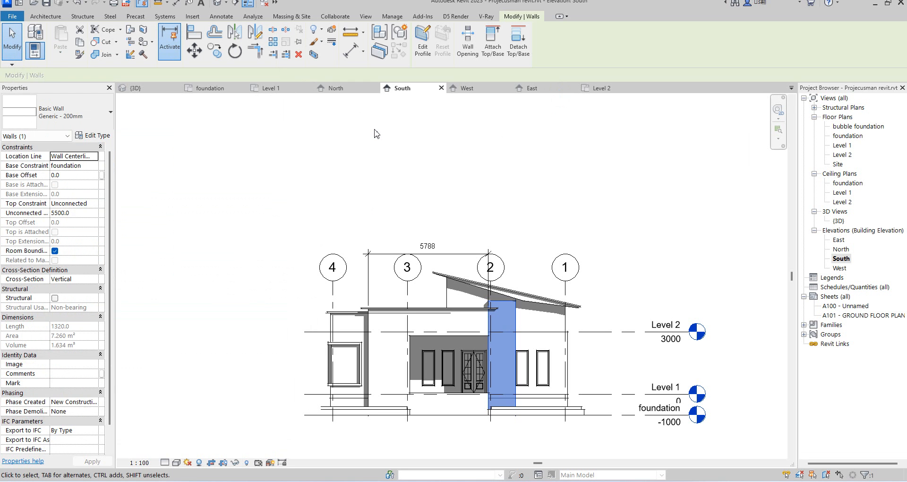
# Deselect the wall and open the default 3D view to show the front porch area.
pyautogui.click(370, 127)
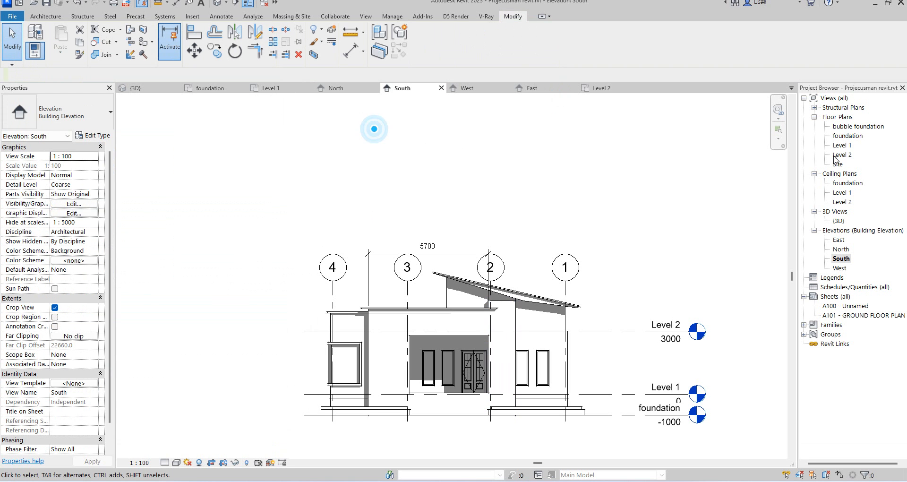
pyautogui.doubleClick(838, 224)
pyautogui.scroll(-5, 416, 220)
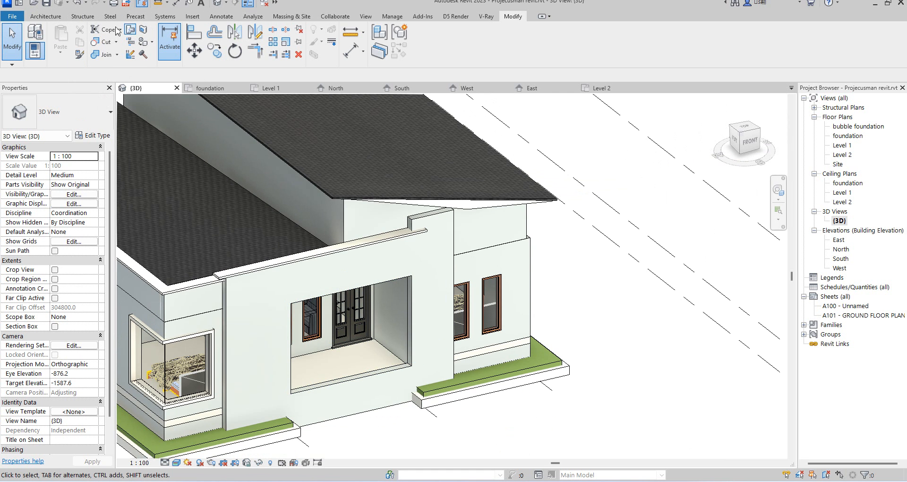
pyautogui.click(47, 16)
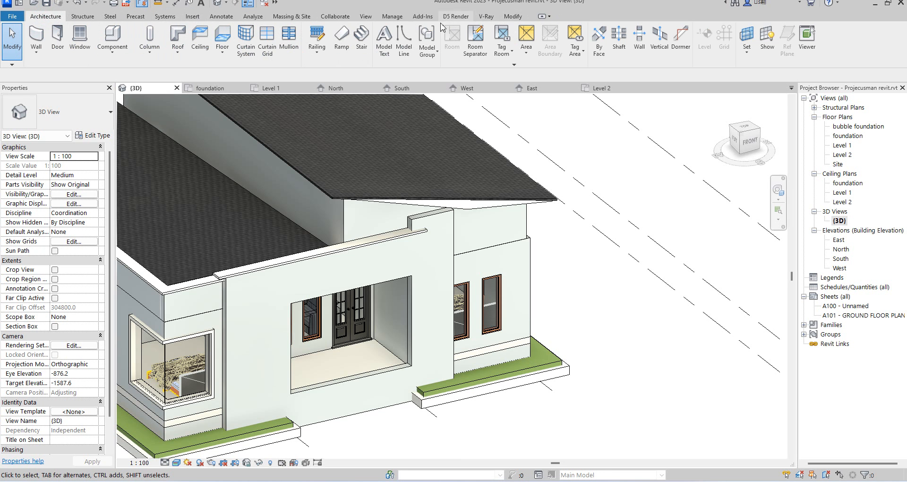
pyautogui.click(388, 17)
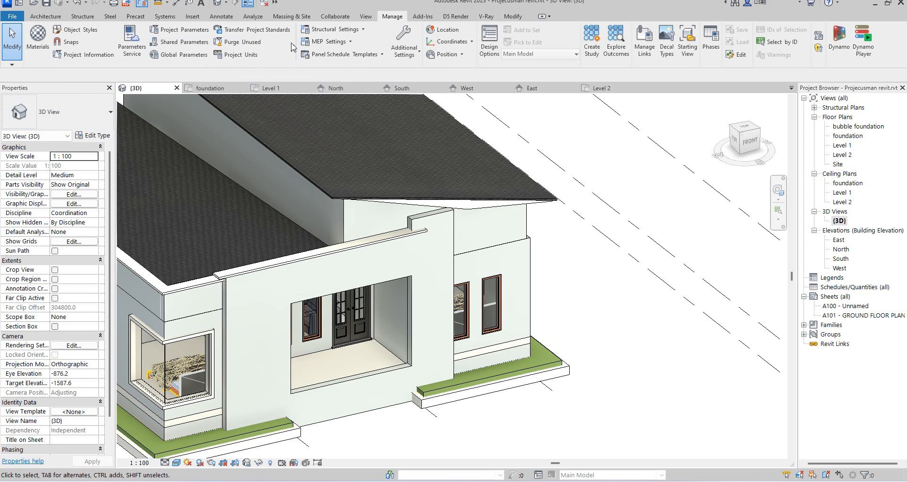
pyautogui.click(77, 34)
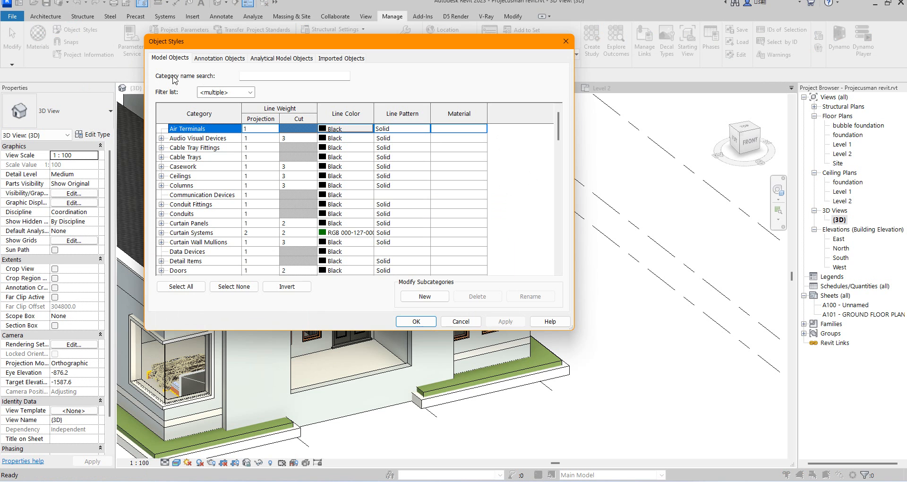
pyautogui.click(565, 42)
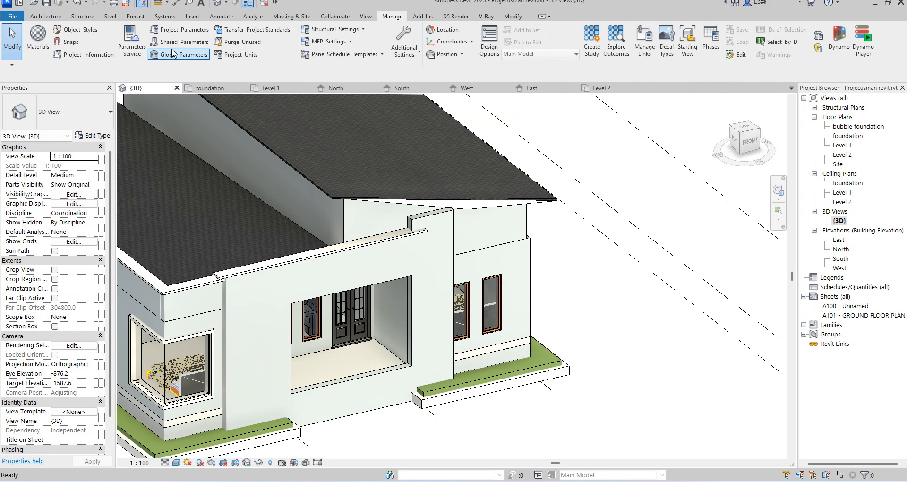
pyautogui.click(42, 38)
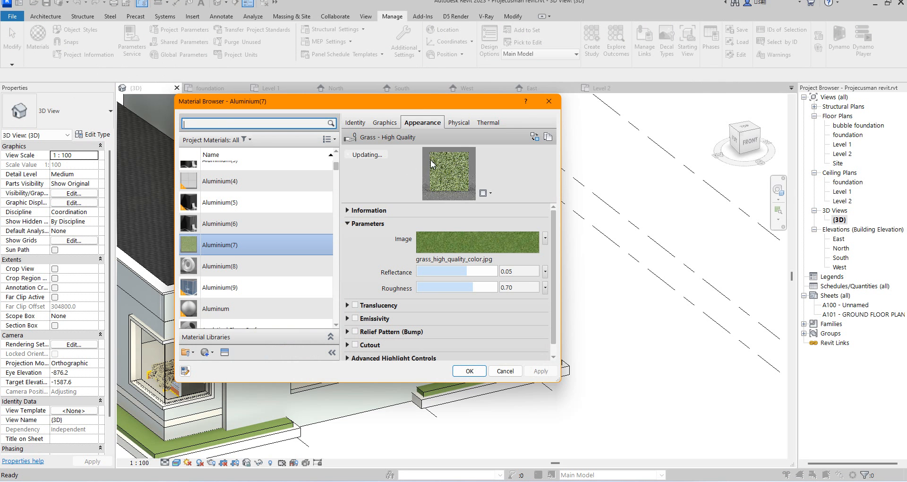
pyautogui.click(549, 102)
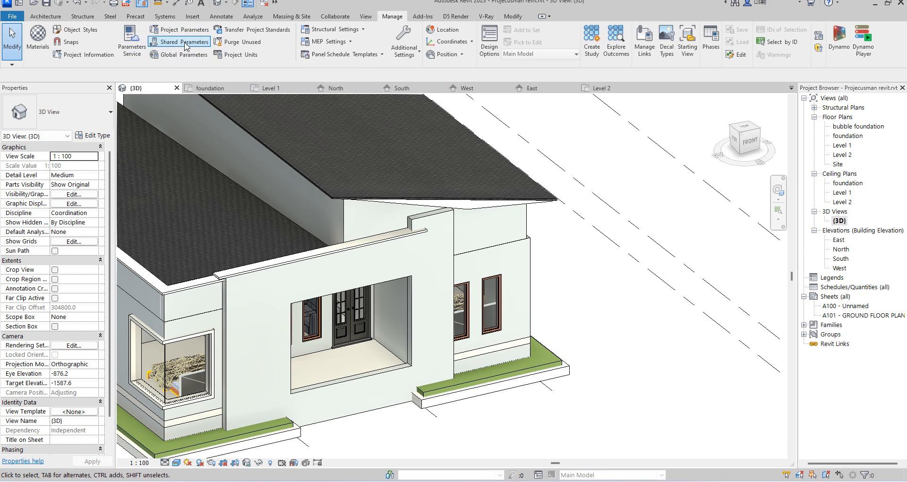
pyautogui.click(44, 17)
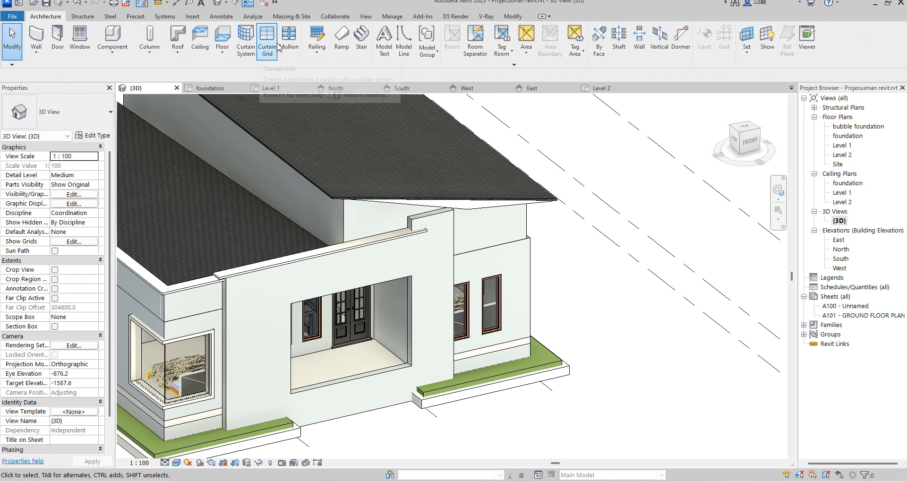
pyautogui.click(513, 18)
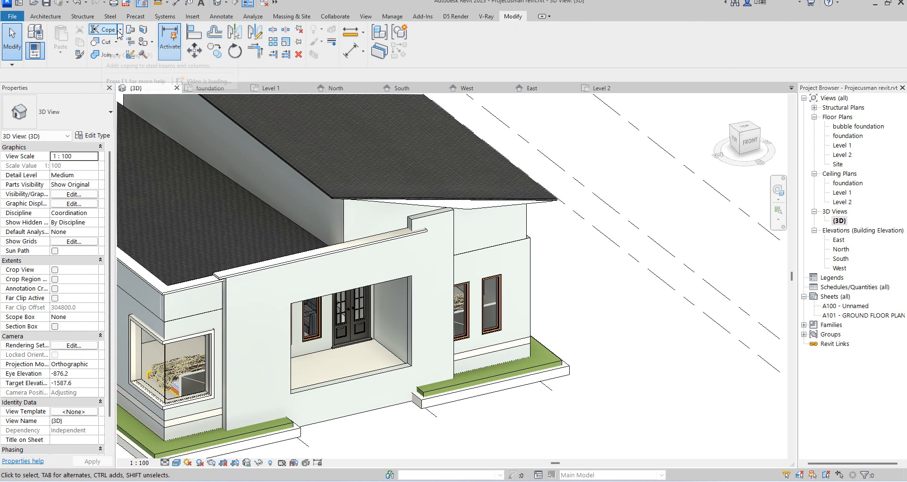
# Try to set up the Paint tool with the b4(1) material for the tall wall.
pyautogui.click(144, 42)
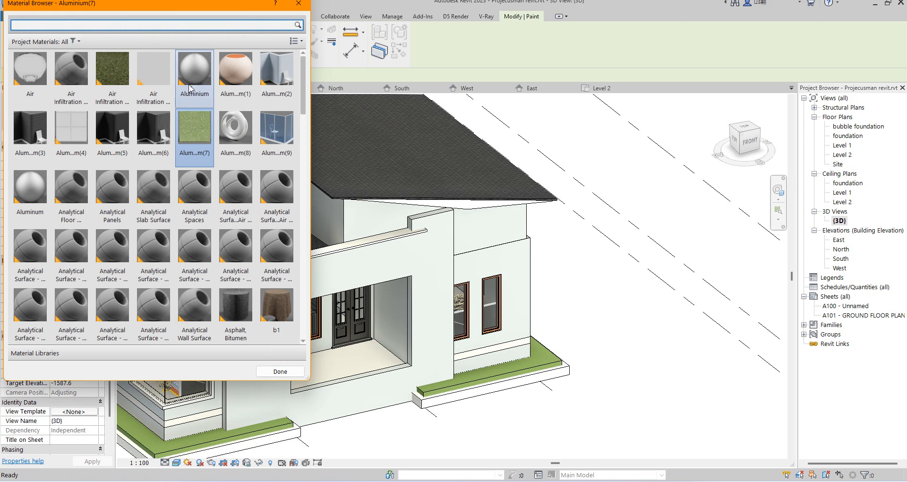
pyautogui.moveTo(303, 77); pyautogui.dragTo(305, 103)
pyautogui.click(150, 240)
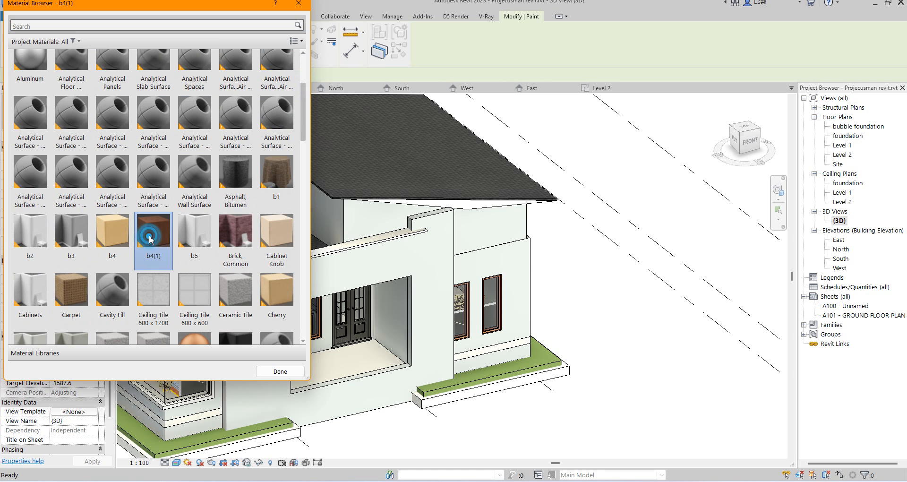
pyautogui.click(299, 4)
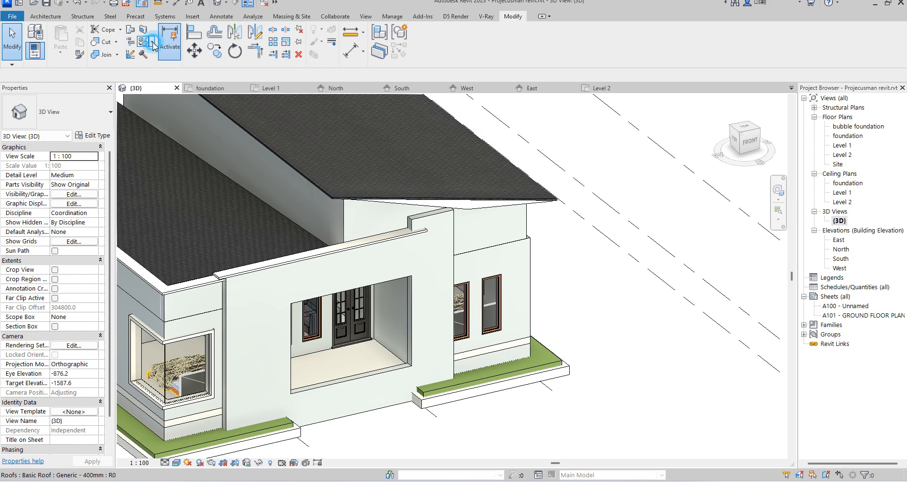
pyautogui.click(153, 44)
pyautogui.click(163, 58)
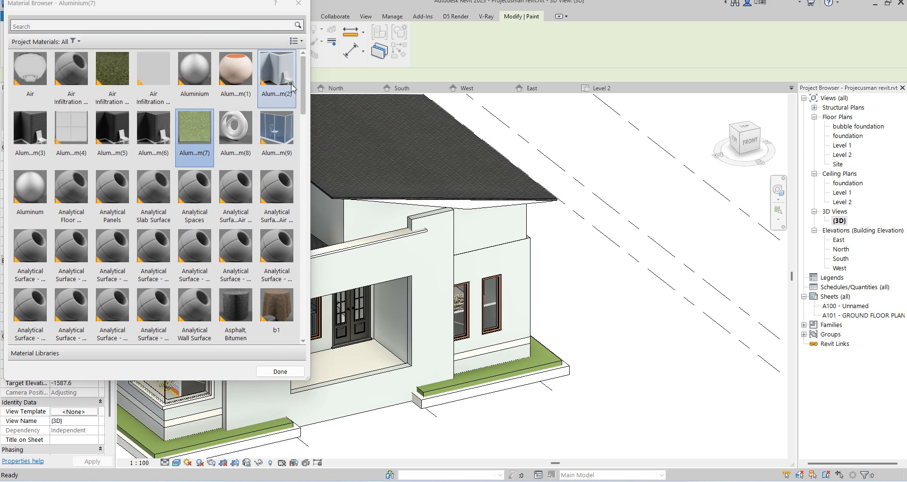
pyautogui.moveTo(303, 94); pyautogui.dragTo(304, 131)
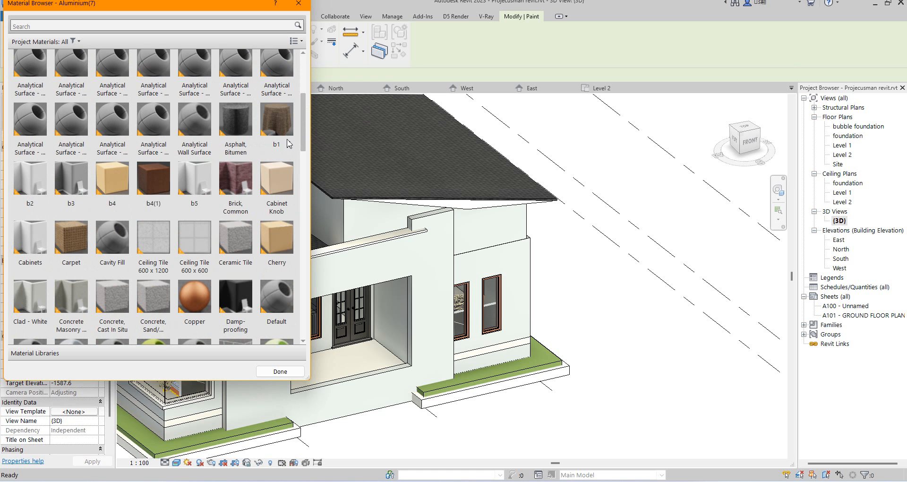
pyautogui.click(163, 190)
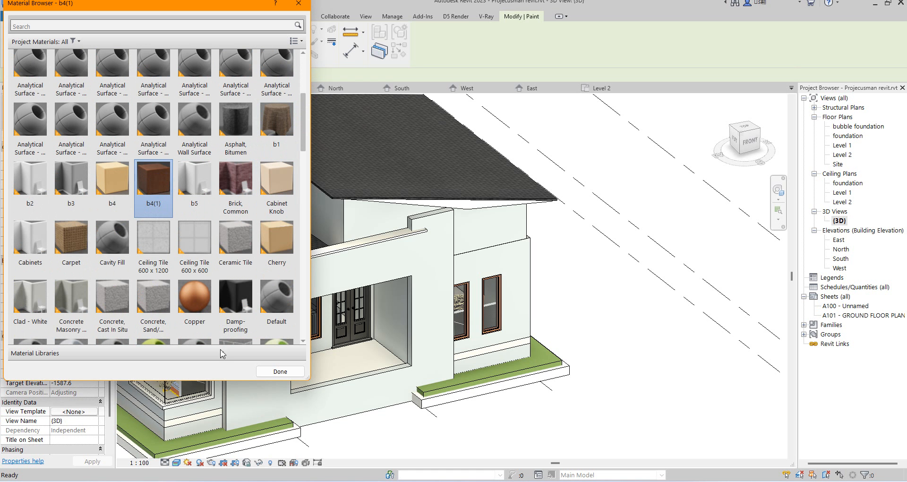
pyautogui.click(280, 372)
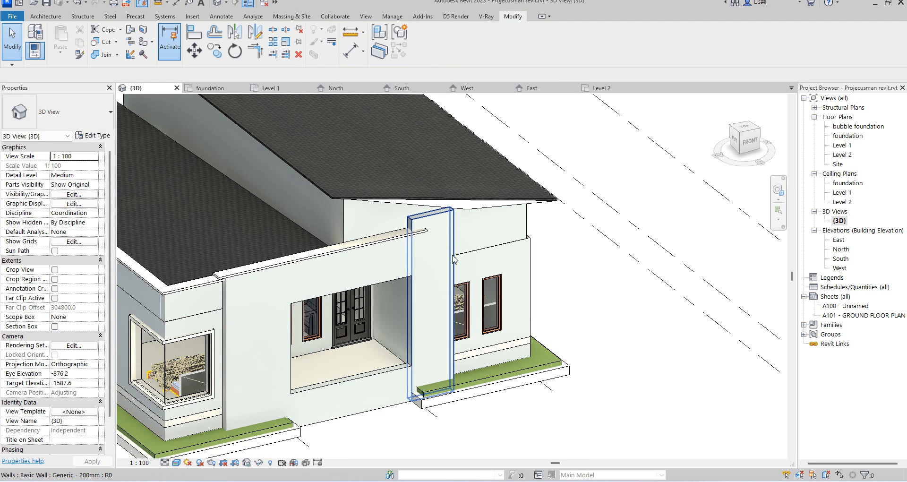
pyautogui.click(452, 237)
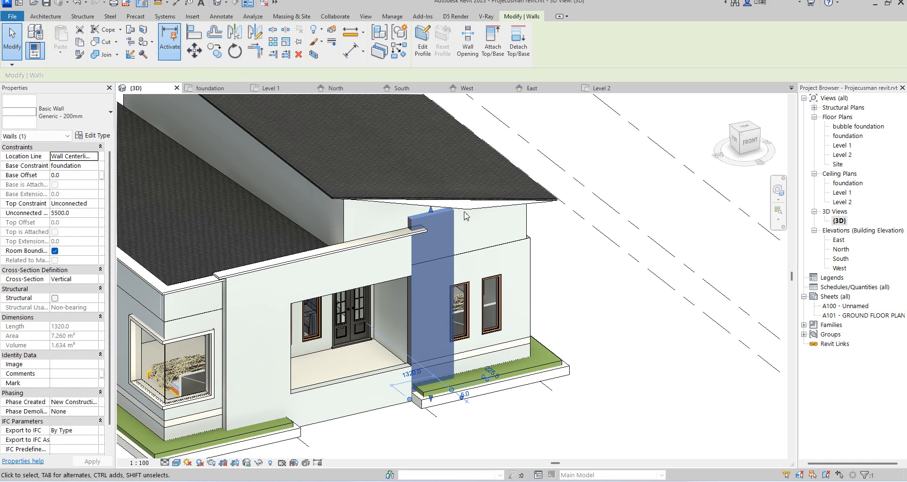
pyautogui.click(152, 44)
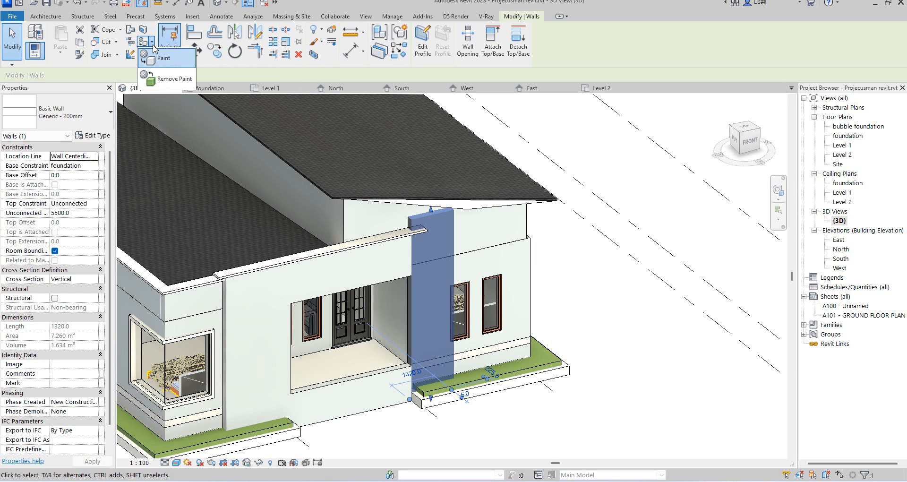
pyautogui.click(148, 52)
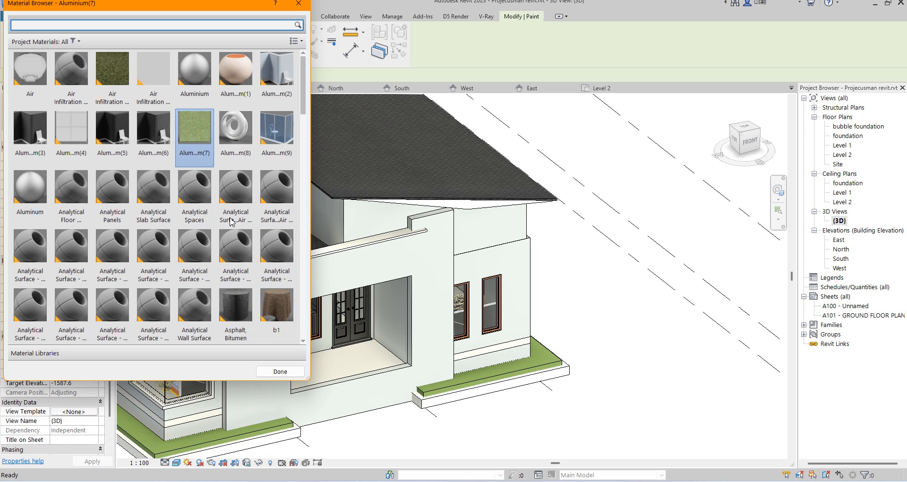
pyautogui.scroll(-10, 155, 165)
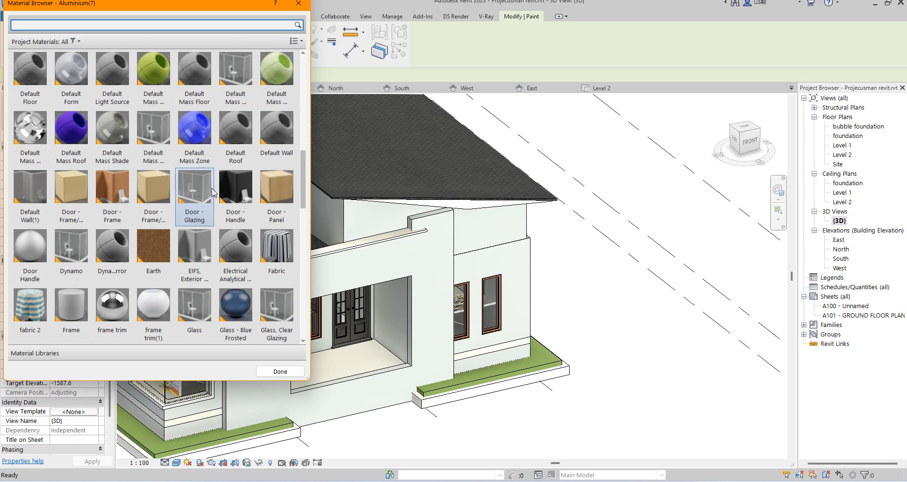
pyautogui.scroll(-8, 179, 262)
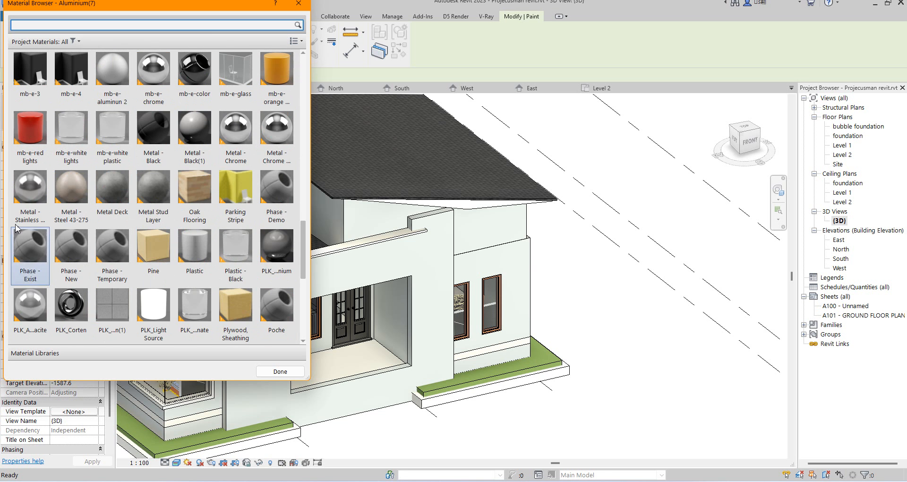
pyautogui.scroll(8, 193, 137)
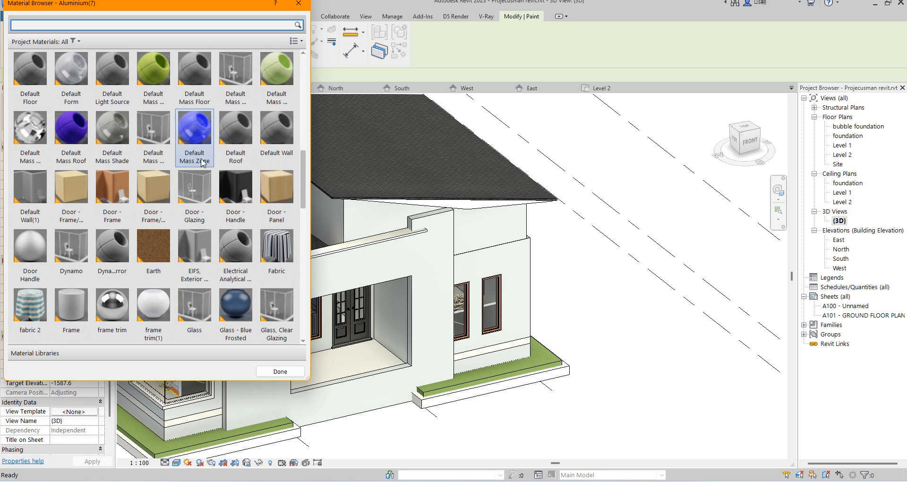
pyautogui.scroll(-10, 189, 250)
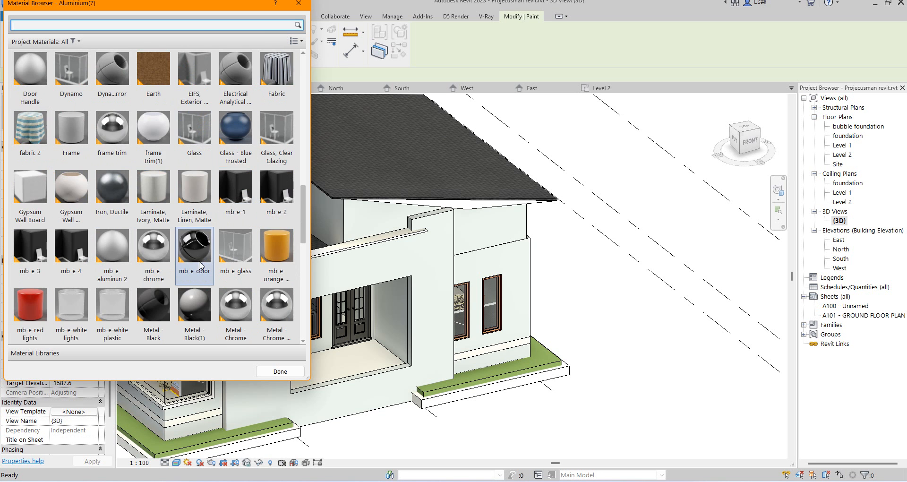
pyautogui.scroll(15, 197, 272)
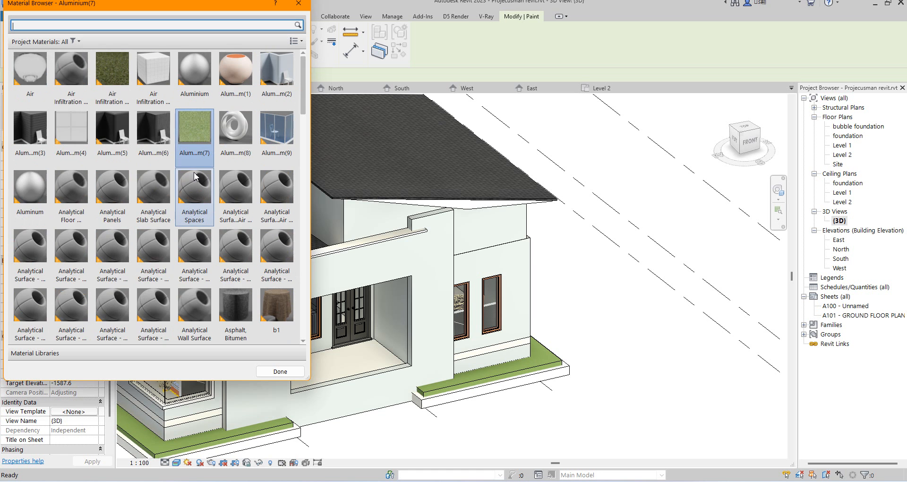
pyautogui.scroll(-5, 198, 223)
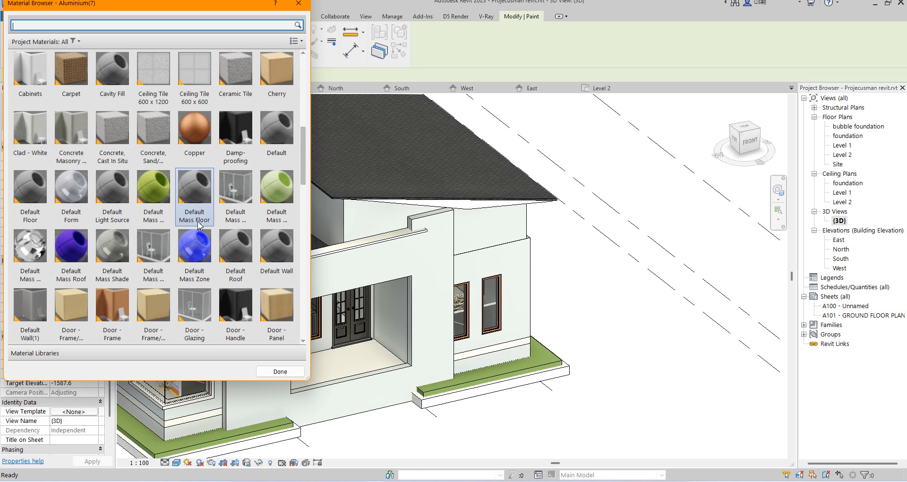
pyautogui.scroll(5, 191, 131)
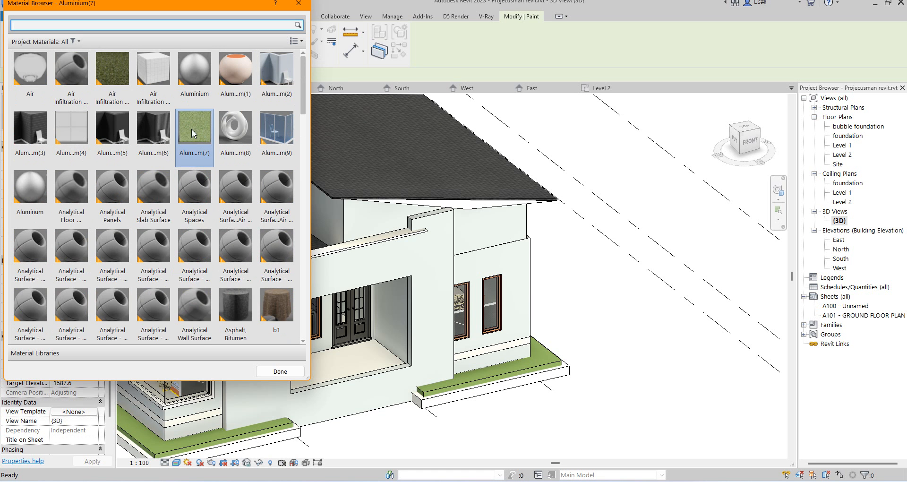
pyautogui.click(201, 249)
pyautogui.click(275, 313)
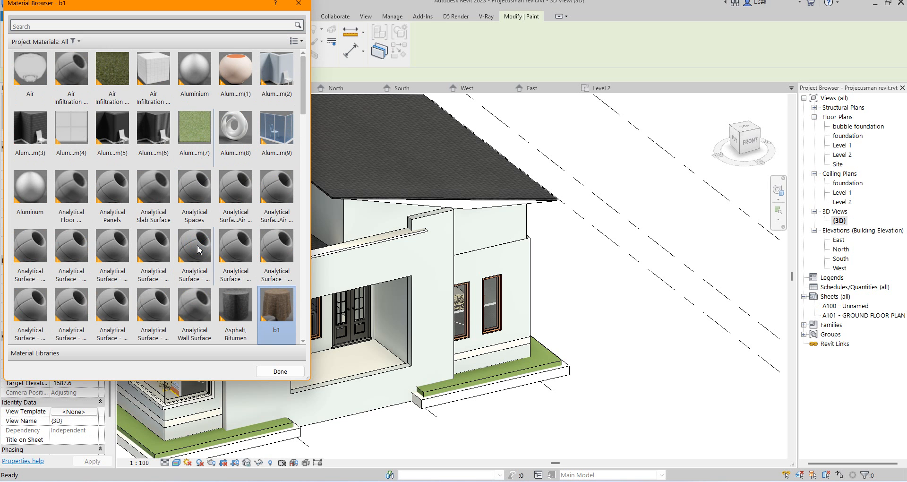
pyautogui.click(303, 342)
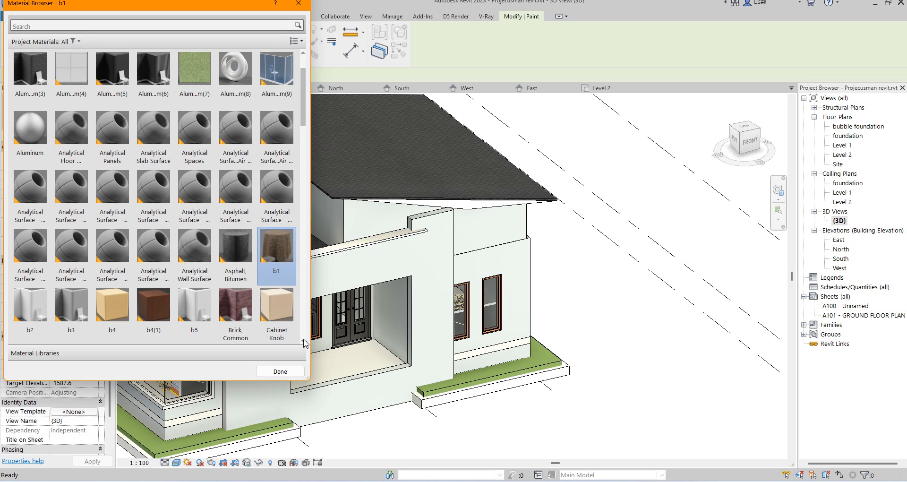
pyautogui.click(161, 311)
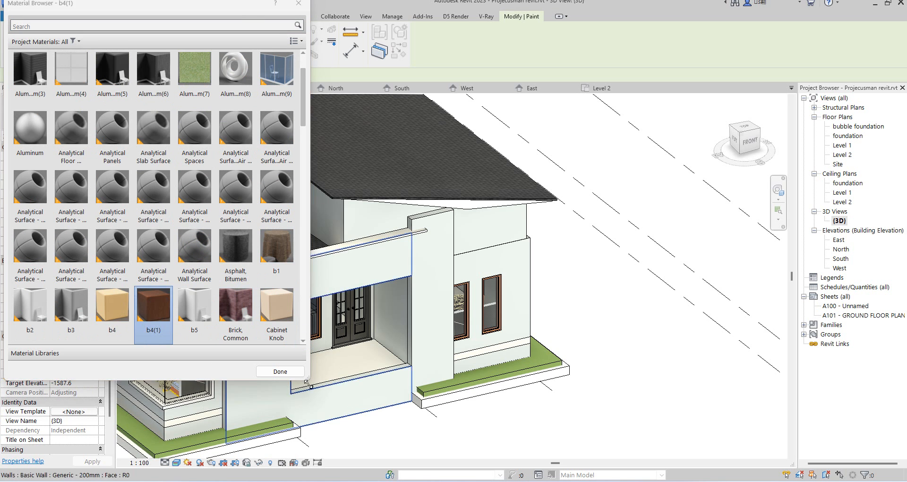
pyautogui.click(282, 371)
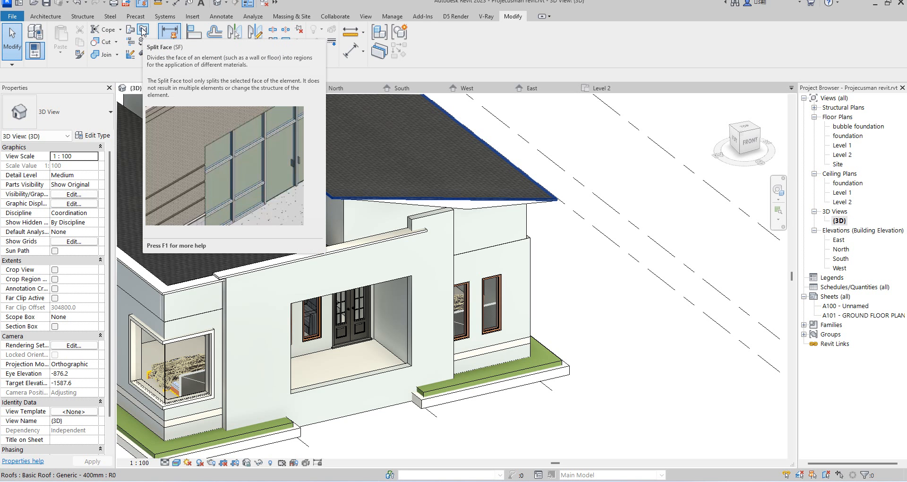
pyautogui.click(143, 31)
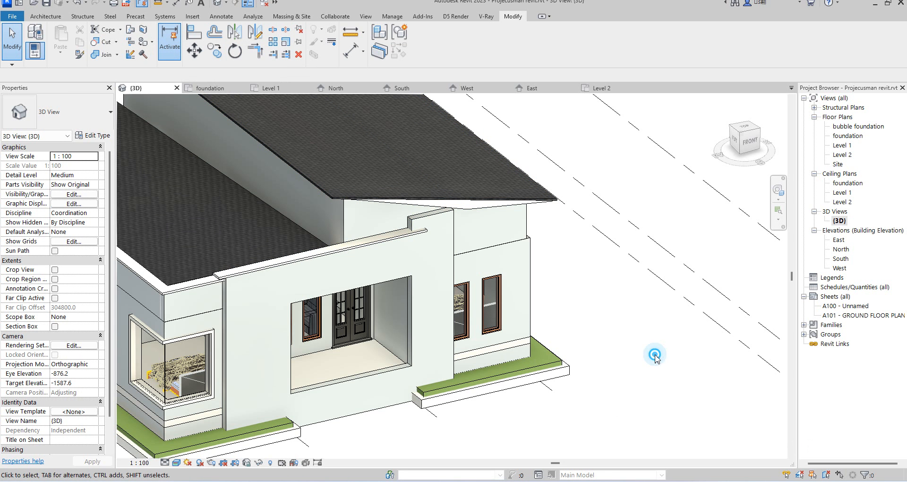
# Duplicate the wall type of the tall wall beside the porch, keeping the suggested name.
pyautogui.click(432, 284)
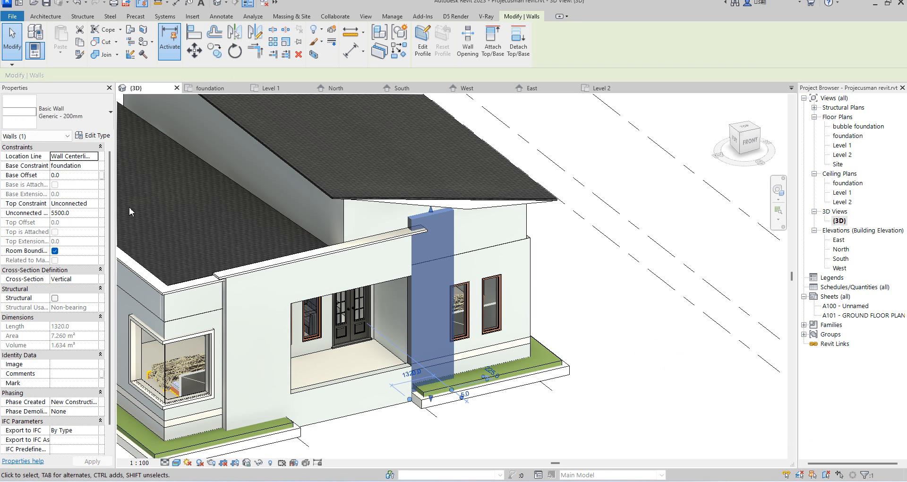
pyautogui.click(101, 136)
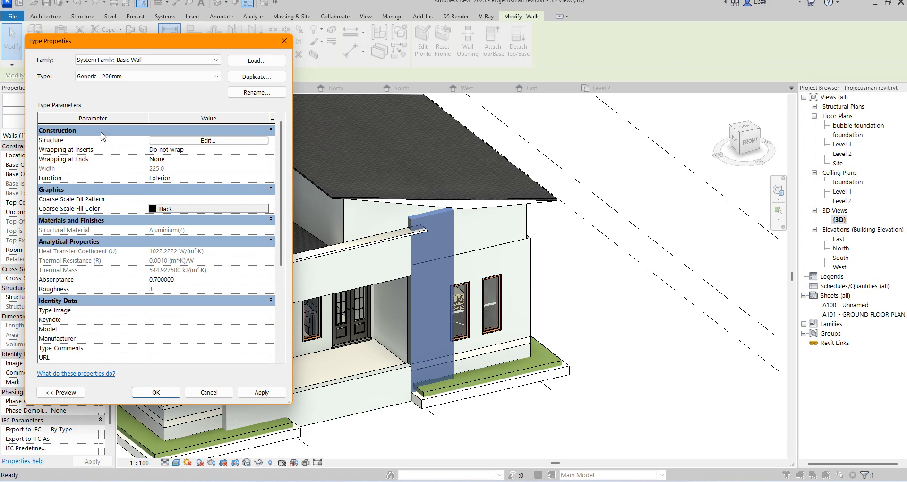
pyautogui.click(221, 141)
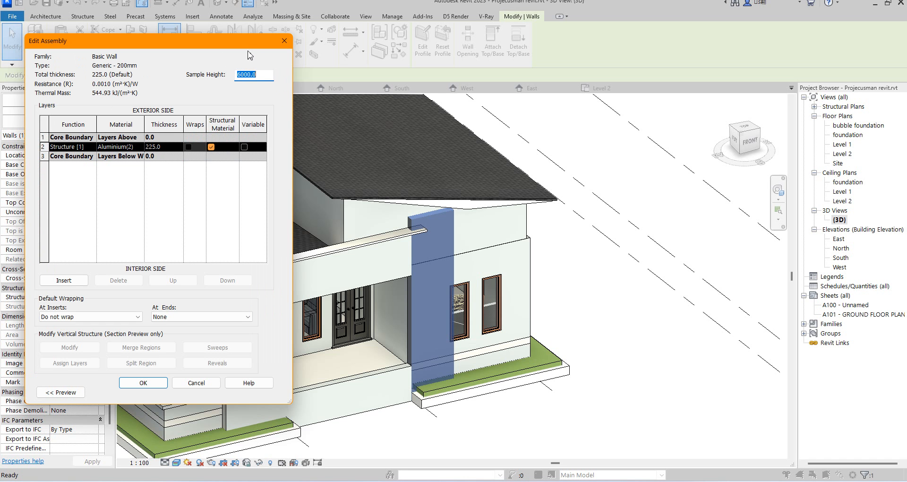
pyautogui.click(287, 41)
pyautogui.click(256, 77)
pyautogui.click(161, 242)
# From the new wall type's structure layer, duplicate the Oak Flooring material together with its assets.
pyautogui.click(218, 141)
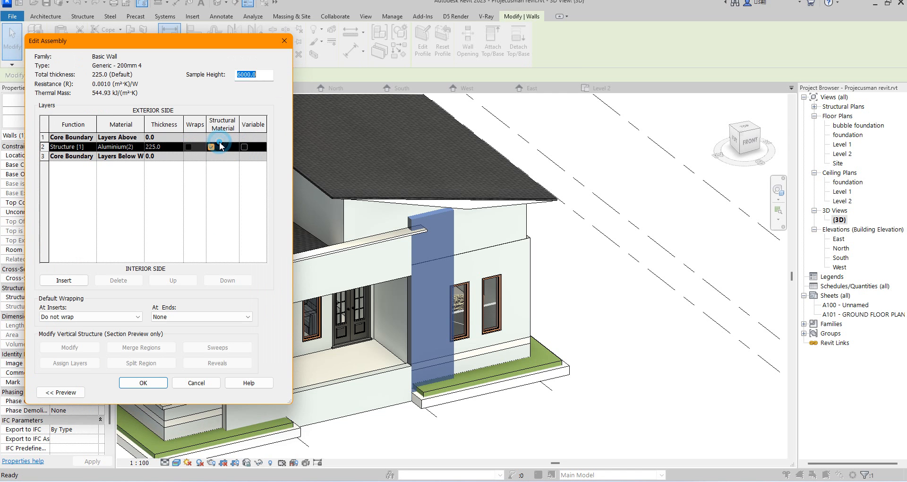
pyautogui.click(142, 147)
pyautogui.click(141, 147)
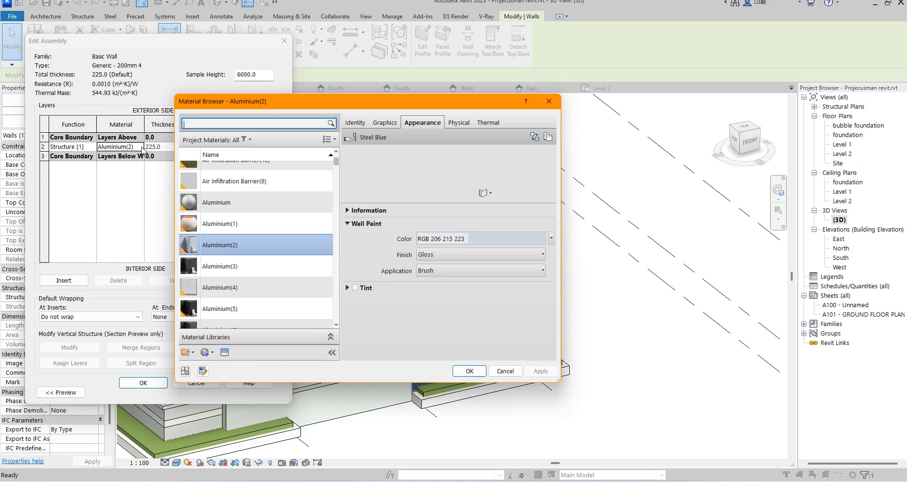
pyautogui.scroll(-7, 232, 288)
pyautogui.scroll(-10, 232, 303)
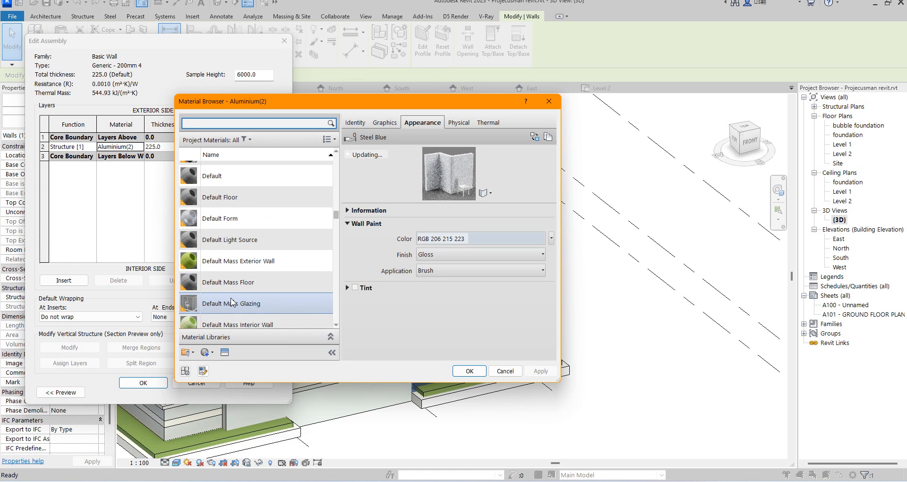
pyautogui.scroll(-5, 222, 281)
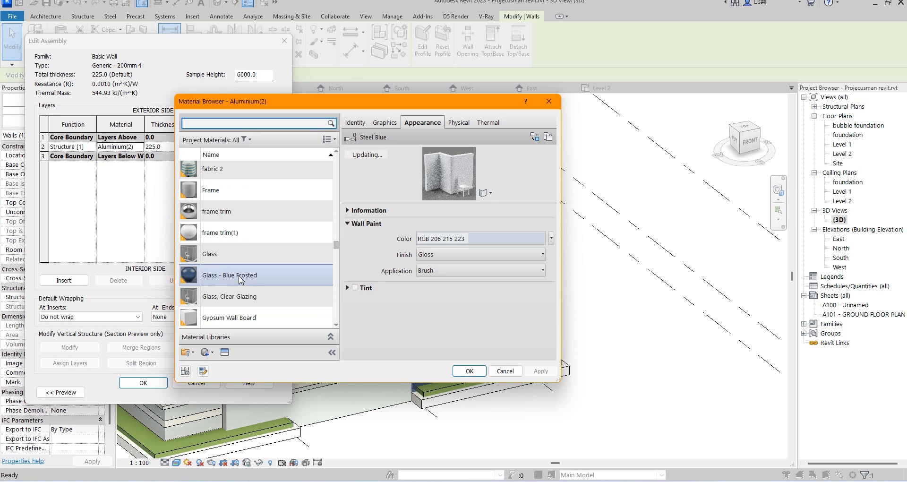
pyautogui.scroll(-8, 227, 279)
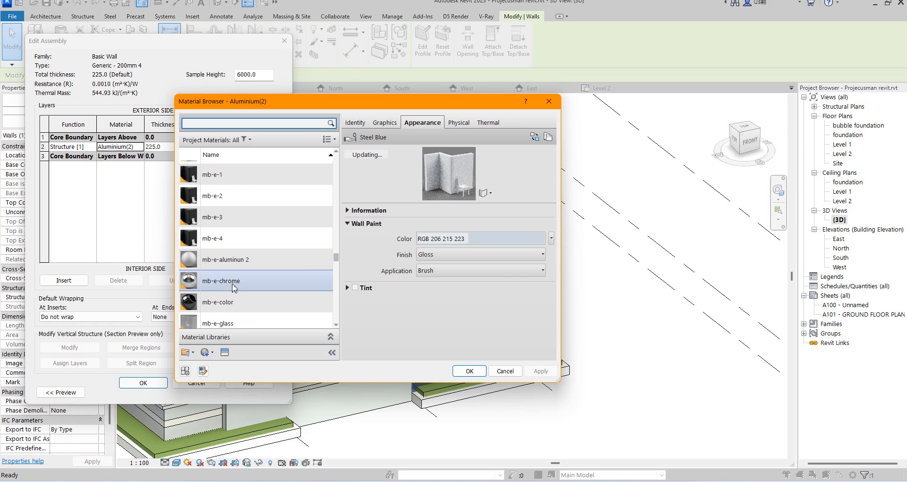
pyautogui.click(231, 225)
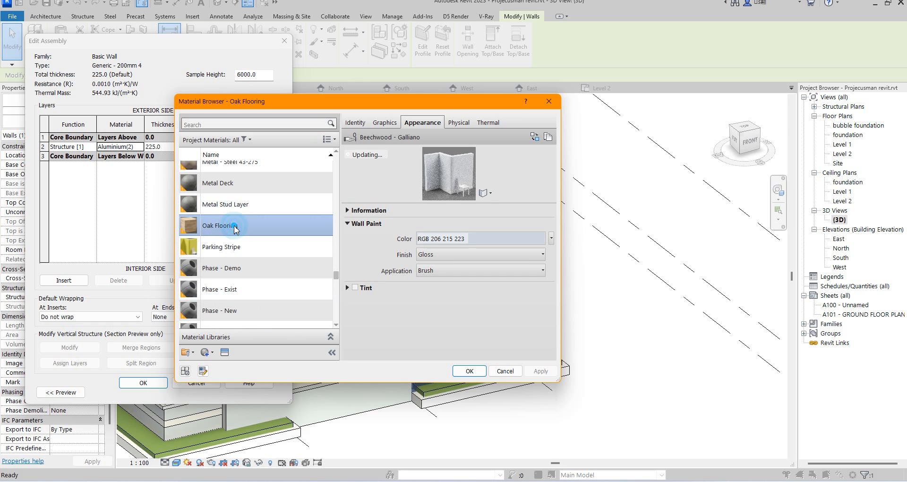
pyautogui.rightClick(234, 226)
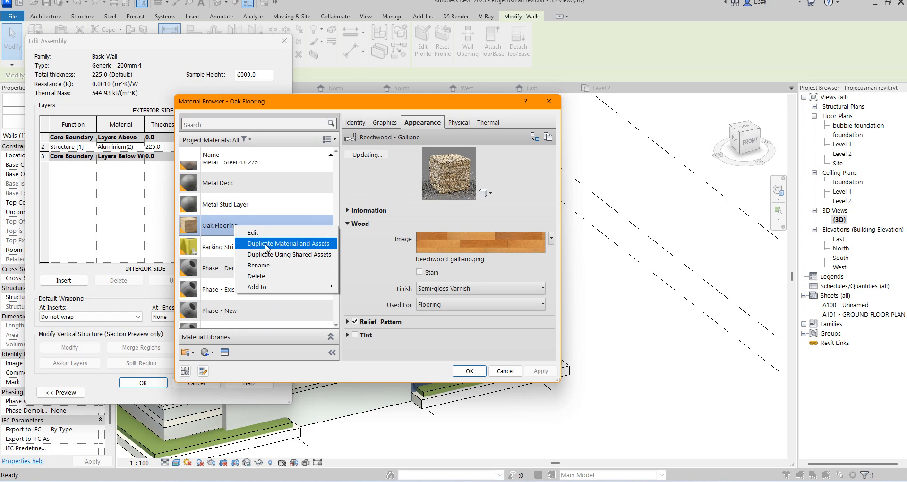
pyautogui.click(282, 244)
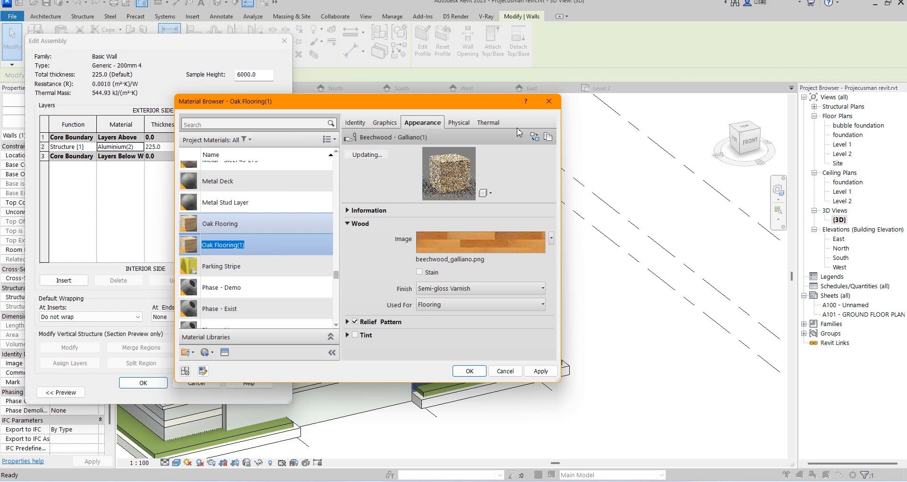
# Replace the duplicated oak material's appearance with the Board-Batten asset from the Siding category of the Appearance Library.
pyautogui.click(533, 137)
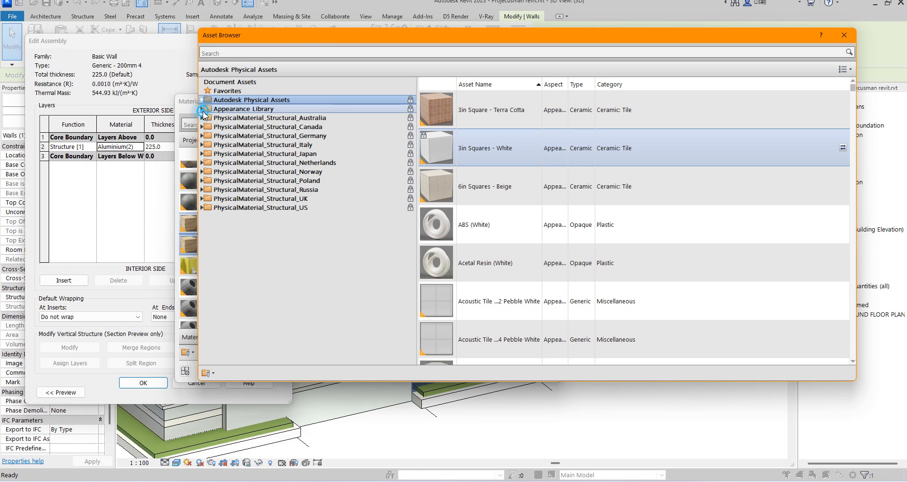
pyautogui.click(202, 109)
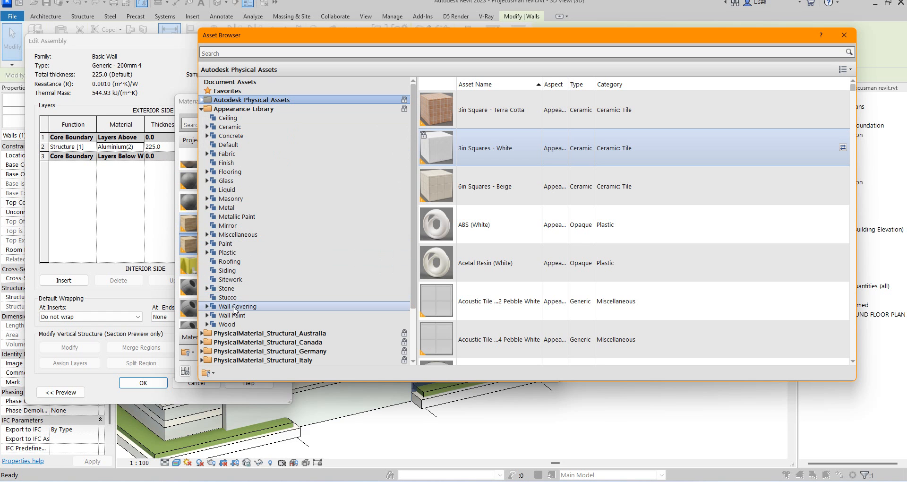
pyautogui.click(227, 270)
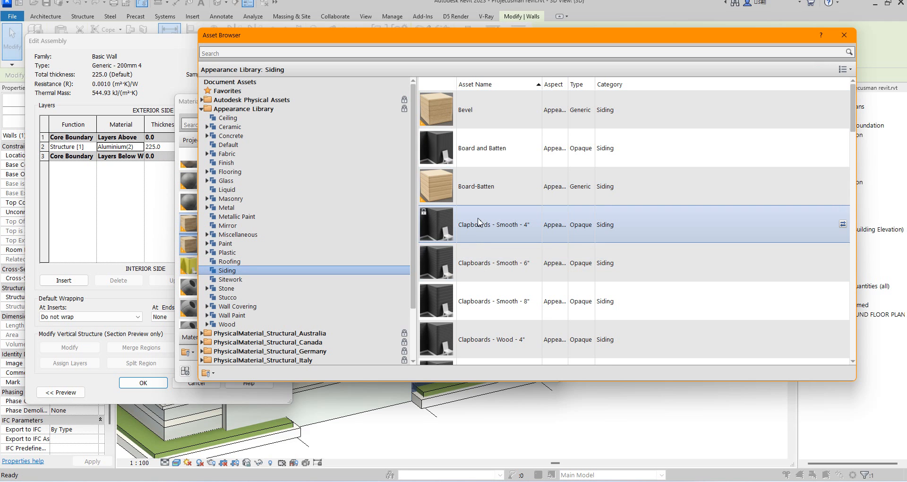
pyautogui.rightClick(475, 190)
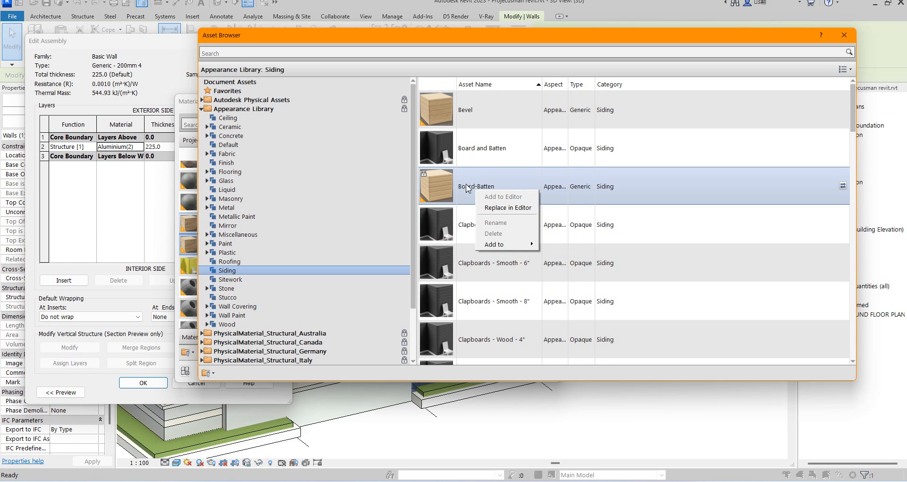
pyautogui.click(468, 189)
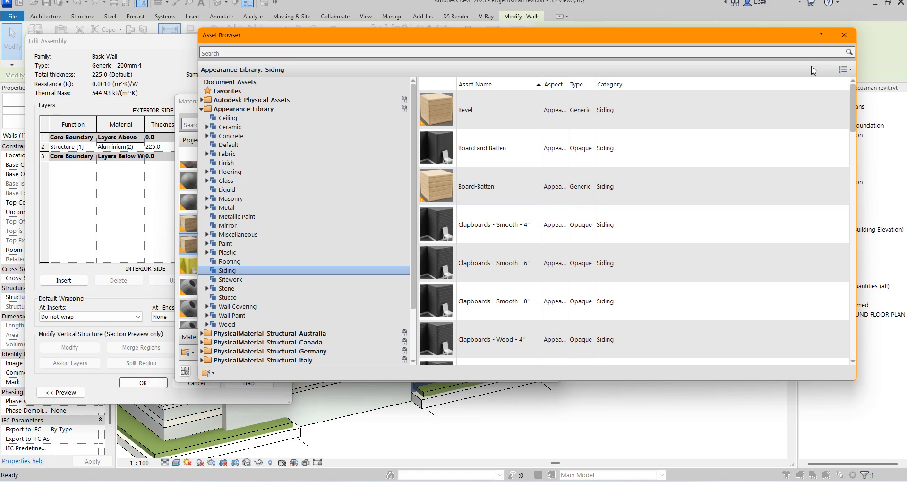
pyautogui.click(843, 37)
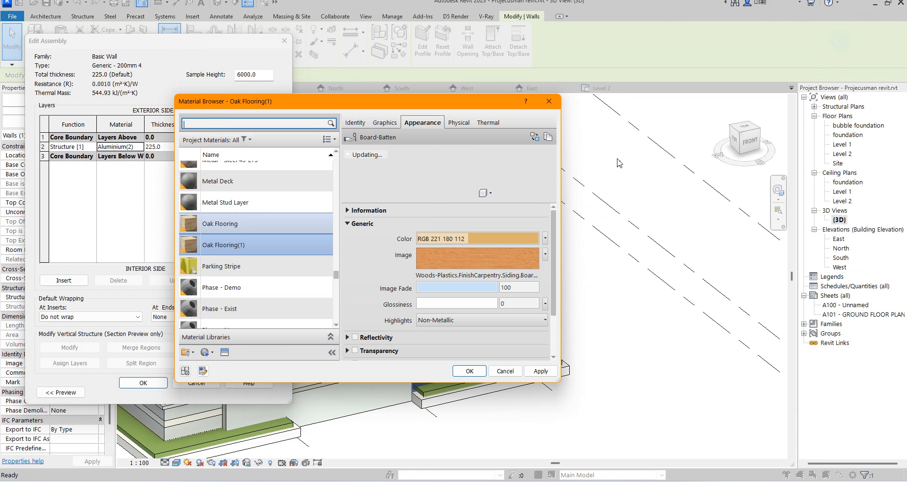
# Remove the image from the Board-Batten appearance, set its color to RGB 208-17-22, and accept the wall type changes.
pyautogui.rightClick(489, 265)
pyautogui.click(520, 395)
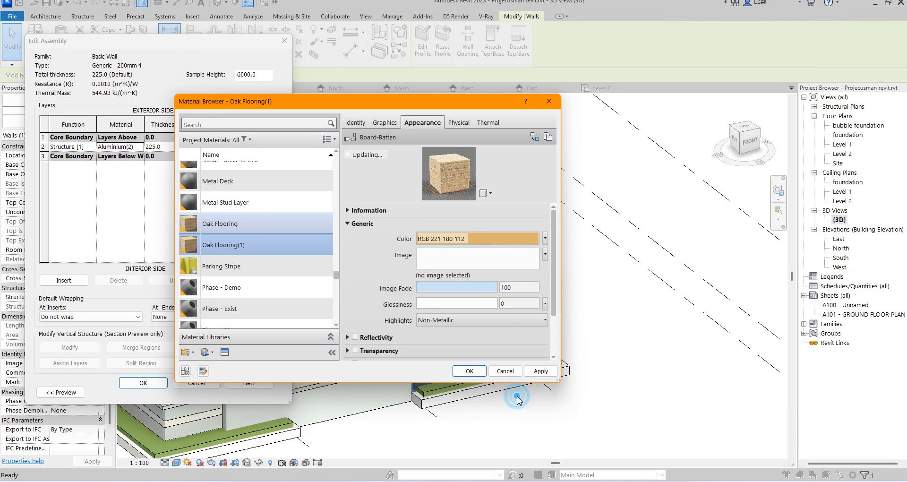
pyautogui.click(492, 242)
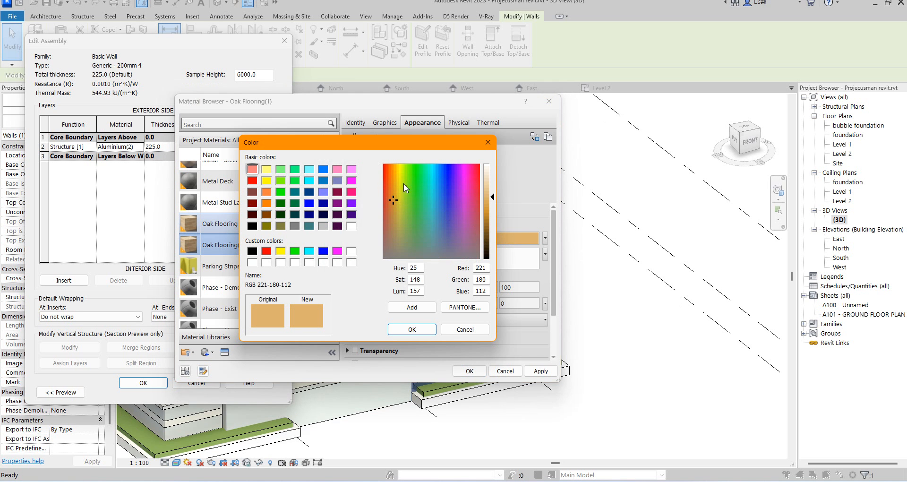
pyautogui.click(475, 180)
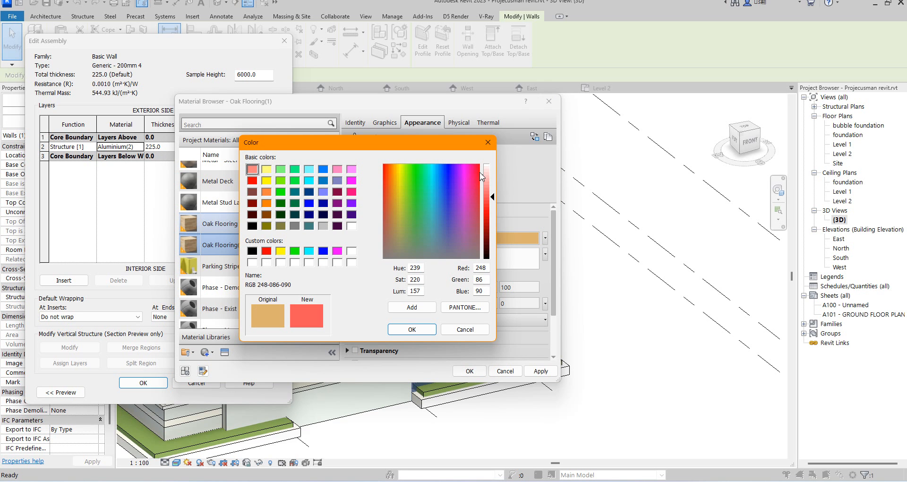
pyautogui.click(488, 218)
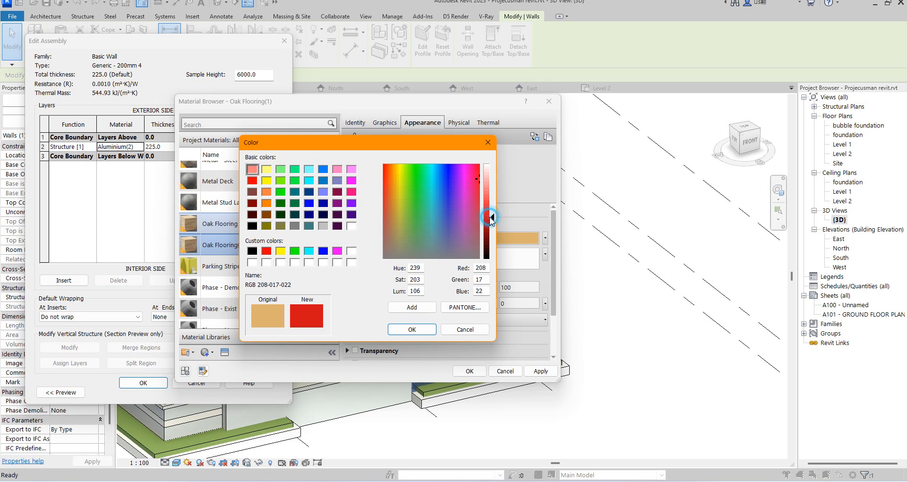
pyautogui.click(425, 330)
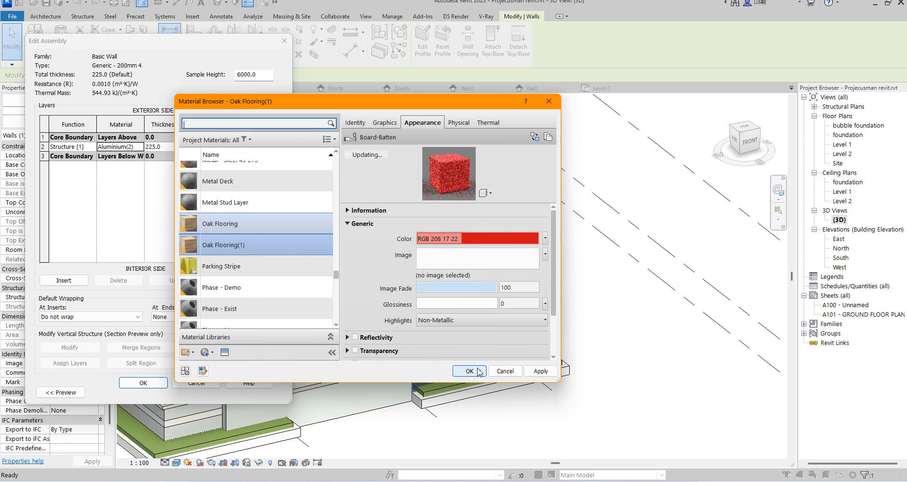
pyautogui.click(472, 371)
pyautogui.click(155, 385)
pyautogui.click(154, 390)
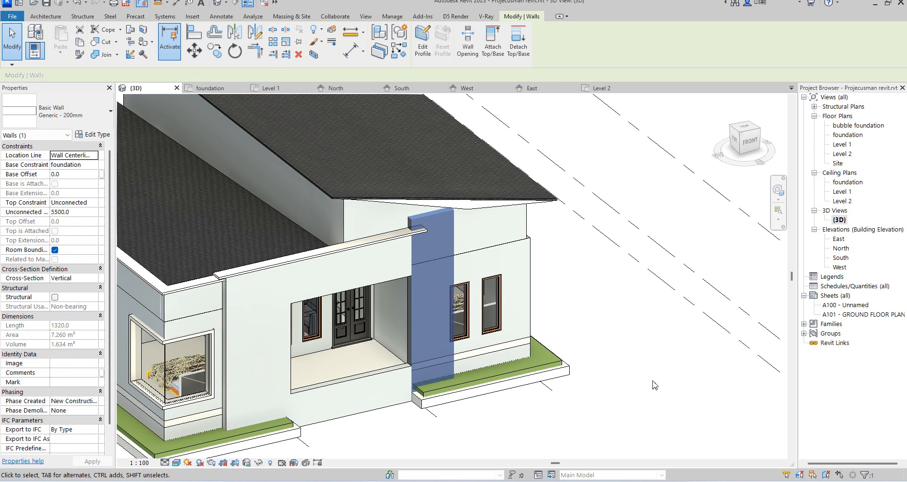
pyautogui.click(642, 332)
# Change the type of the wall at the back of the porch to Basic Wall Generic - 200mm 4.
pyautogui.scroll(3, 424, 257)
pyautogui.scroll(1, 423, 257)
pyautogui.scroll(-6, 438, 219)
pyautogui.scroll(4, 452, 225)
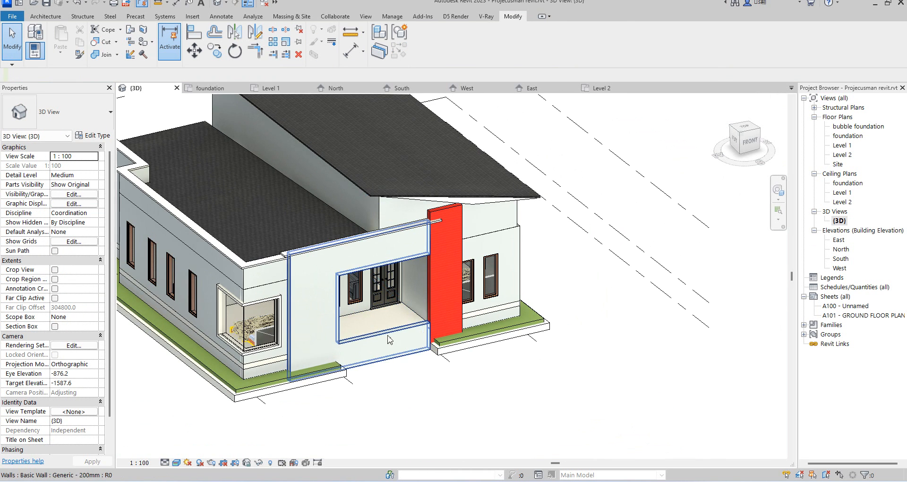
pyautogui.scroll(3, 371, 338)
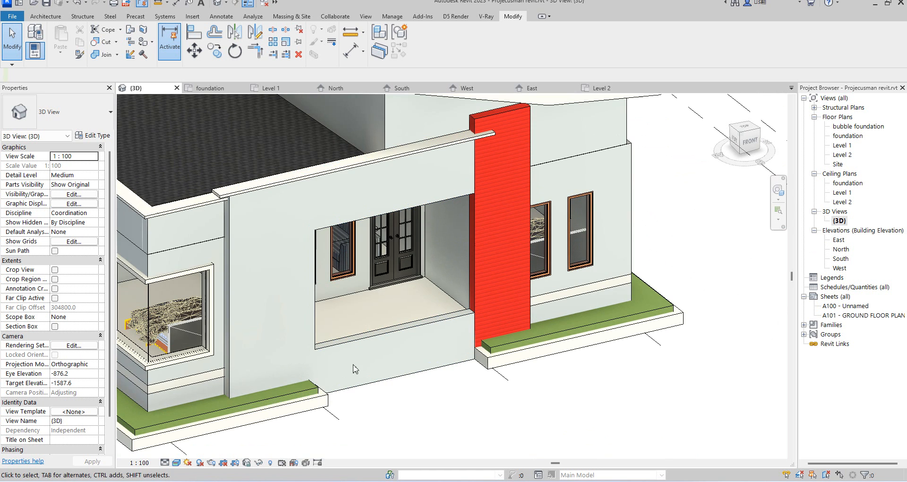
pyautogui.click(350, 295)
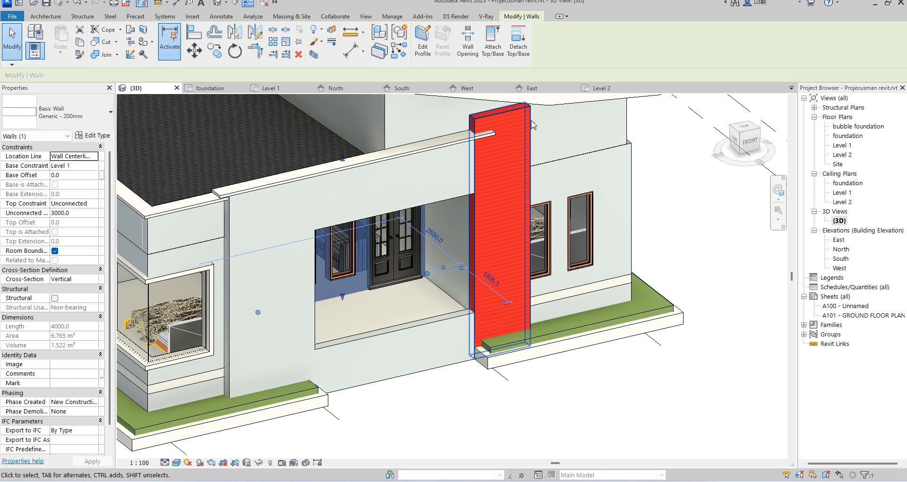
pyautogui.click(106, 118)
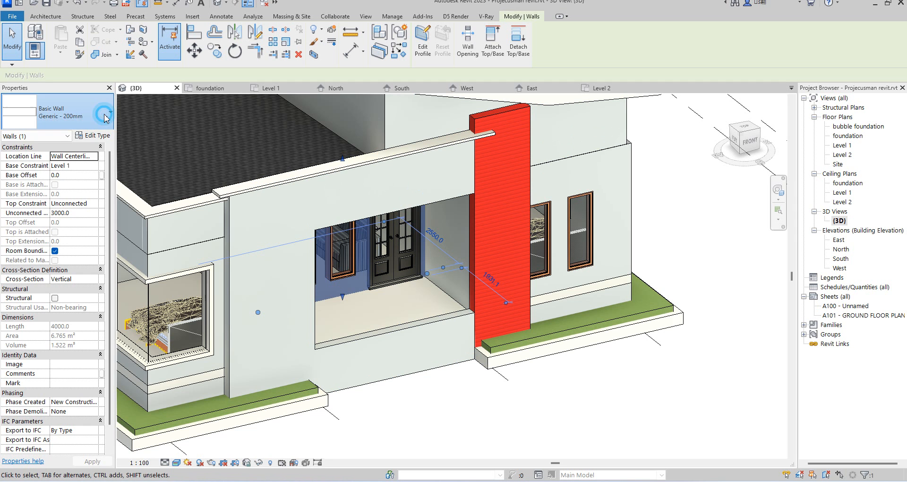
pyautogui.click(96, 347)
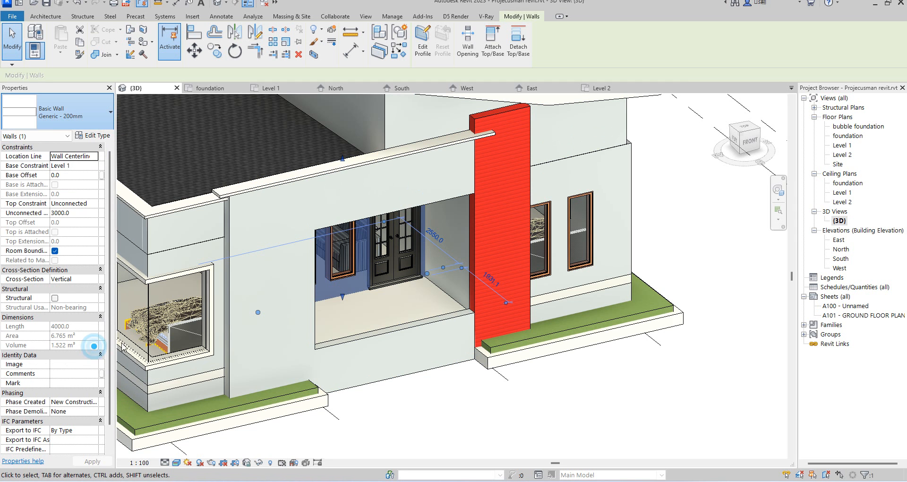
# In the Level 1 floor plan, split the wall beside the Madam Room where it meets the porch's back wall.
pyautogui.click(438, 290)
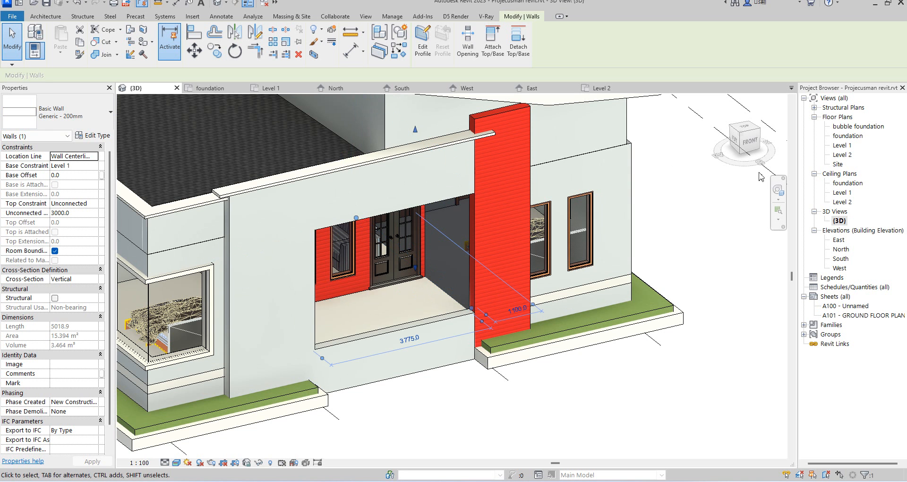
pyautogui.doubleClick(850, 146)
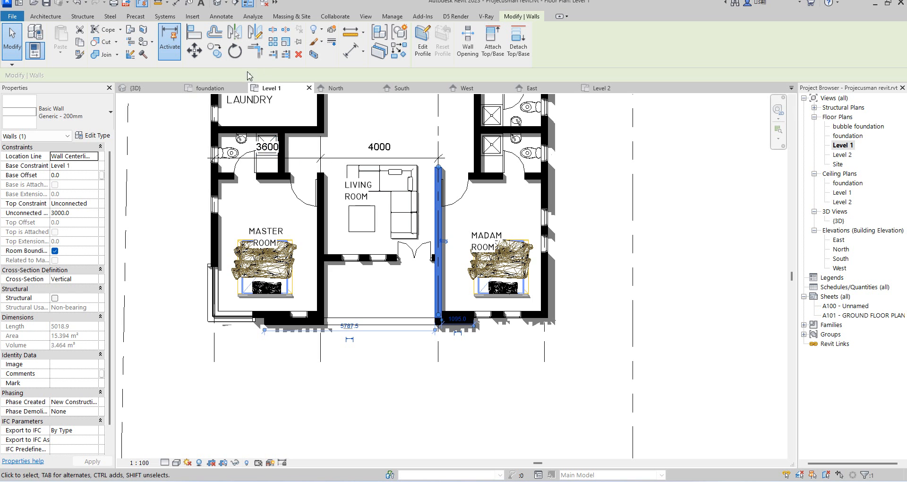
pyautogui.scroll(5, 399, 268)
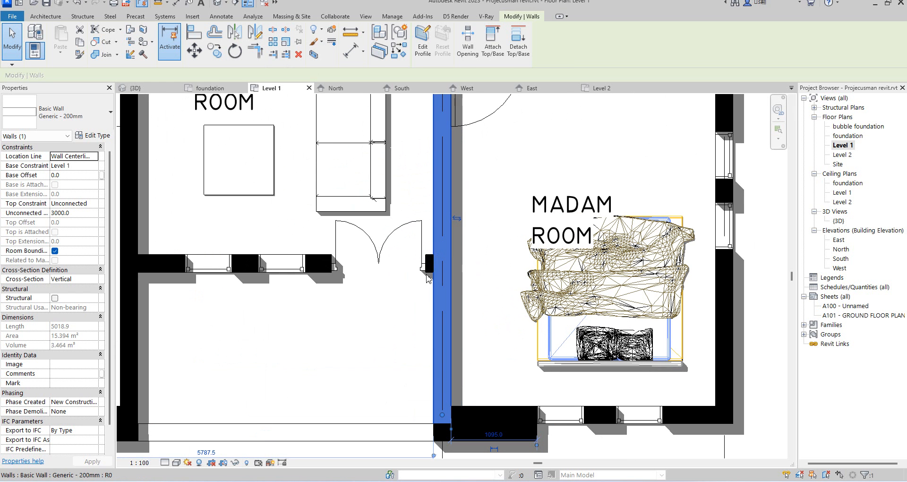
pyautogui.click(273, 30)
pyautogui.scroll(4, 447, 262)
pyautogui.click(446, 263)
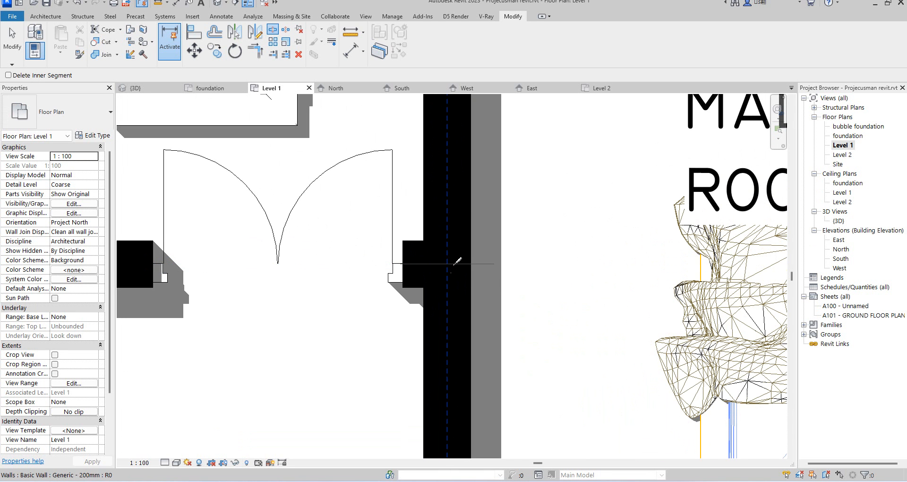
pyautogui.click(452, 285)
pyautogui.rightClick(516, 213)
pyautogui.click(531, 209)
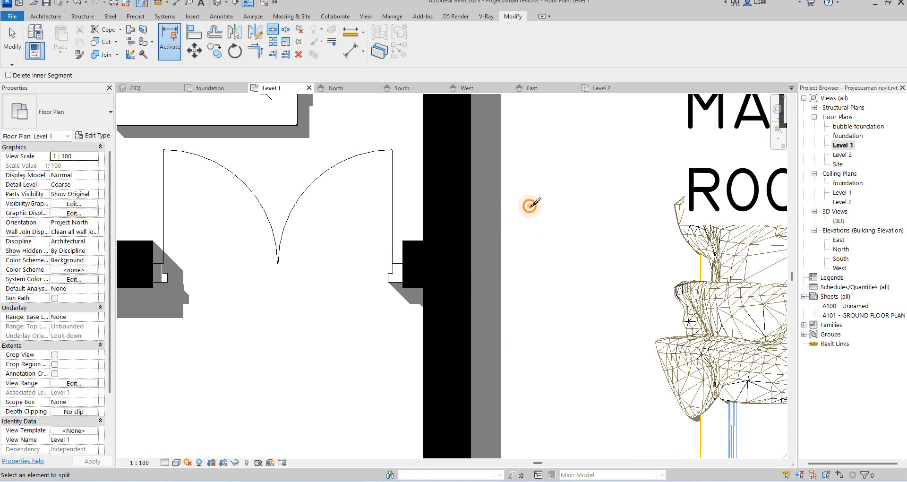
pyautogui.rightClick(531, 203)
pyautogui.click(559, 210)
# Change the porch-side segment of the split Madam Room wall to Basic Wall Generic - 200mm 4.
pyautogui.click(426, 318)
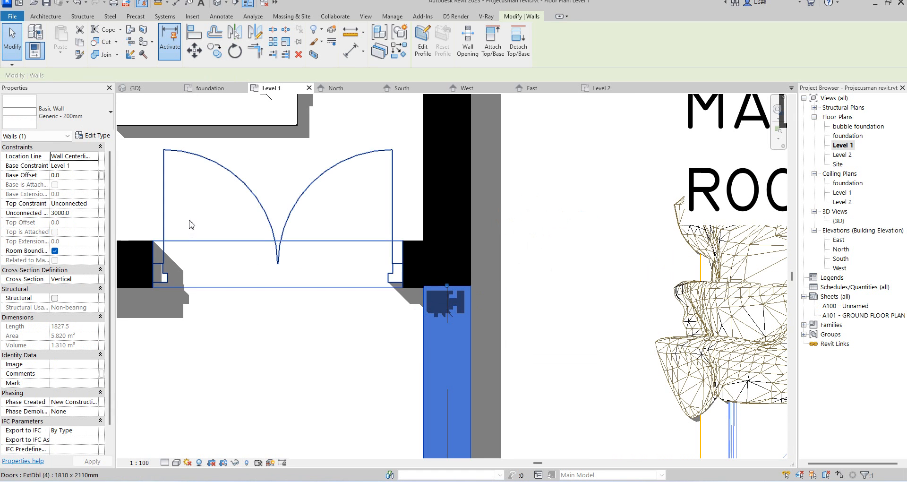
pyautogui.click(100, 121)
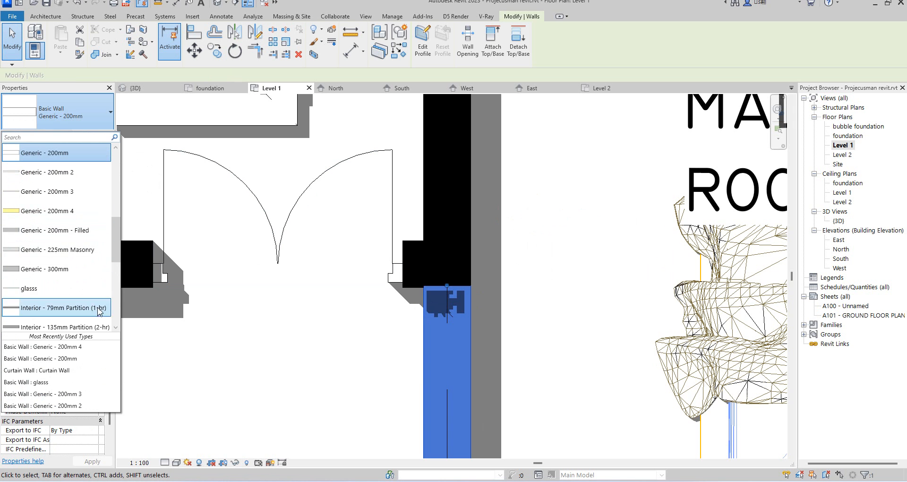
pyautogui.click(89, 347)
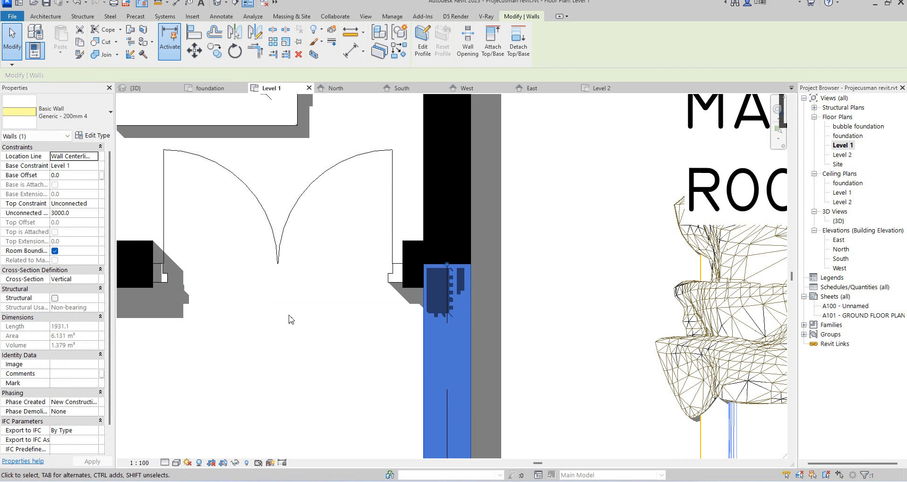
pyautogui.click(288, 316)
# Split the wall between the Master Room and the porch where it meets the porch's back wall.
pyautogui.scroll(-5, 288, 314)
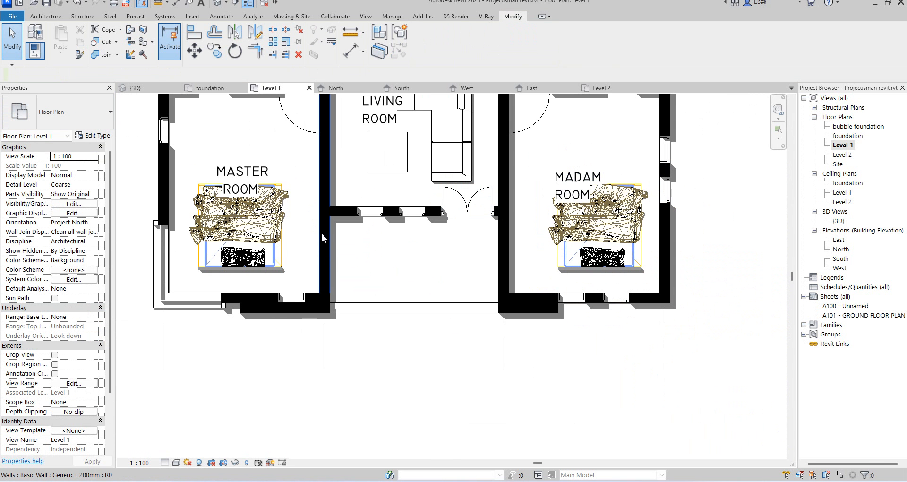
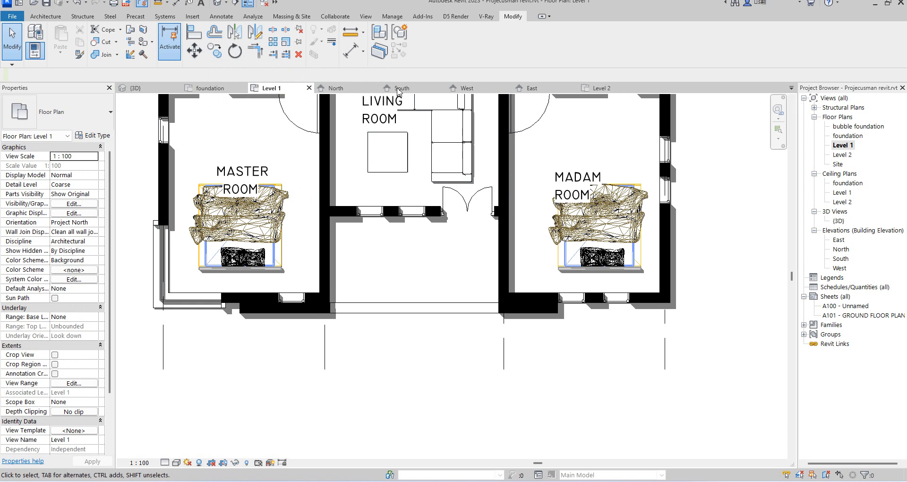
pyautogui.click(273, 29)
pyautogui.scroll(2, 331, 227)
pyautogui.scroll(2, 345, 214)
pyautogui.click(313, 186)
pyautogui.rightClick(244, 132)
pyautogui.click(266, 138)
pyautogui.rightClick(245, 136)
pyautogui.click(271, 142)
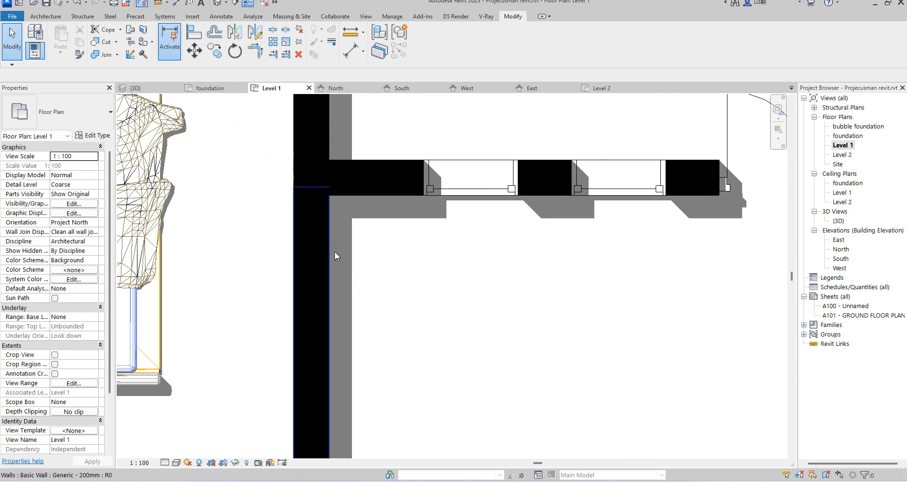
# Assign the Basic Wall Generic - 200mm 4 type to the porch-side segment of the split Master Room wall.
pyautogui.click(312, 265)
pyautogui.click(71, 114)
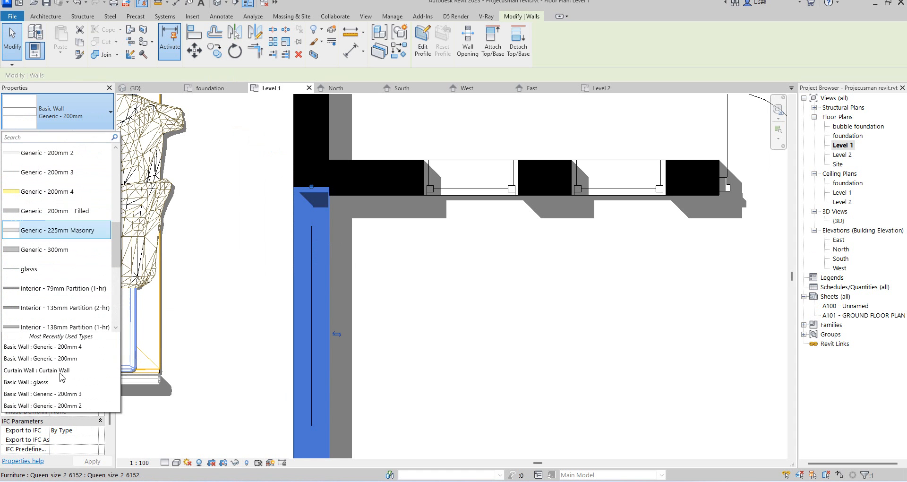
pyautogui.click(76, 346)
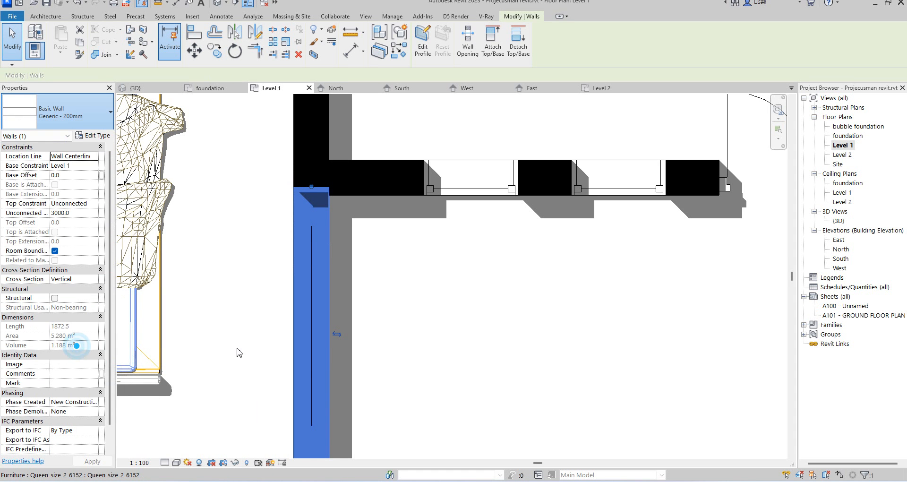
pyautogui.click(453, 278)
# Examine the recolored porch walls and the gaps beneath the large sloped roof in the 3D view from several sides.
pyautogui.doubleClick(841, 221)
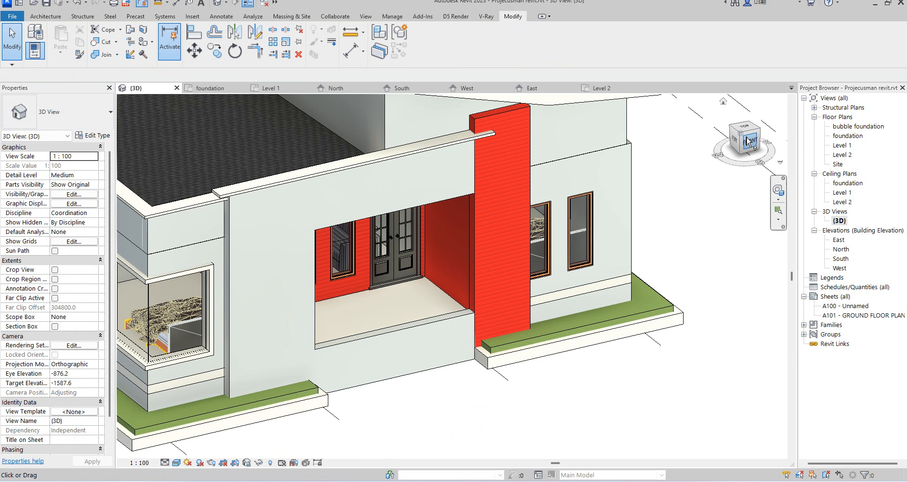
pyautogui.click(742, 139)
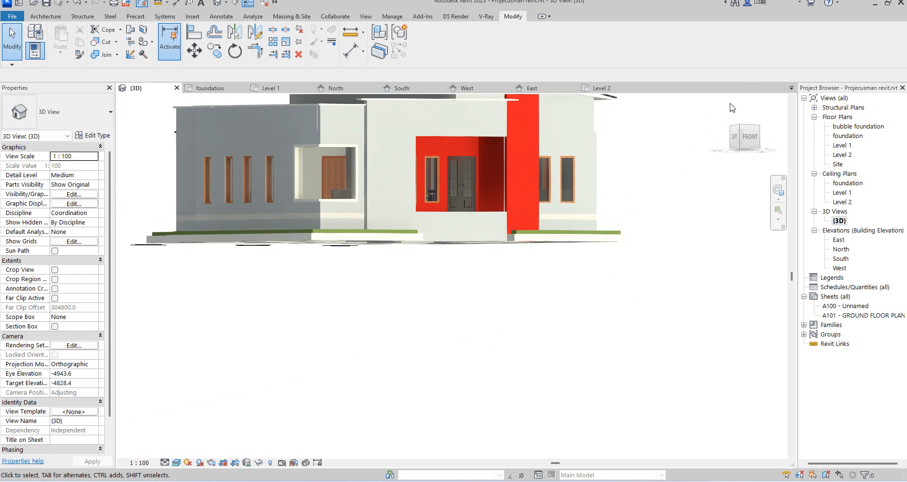
pyautogui.moveTo(743, 130)
pyautogui.mouseDown()
pyautogui.moveTo(720, 161)
pyautogui.moveTo(689, 160)
pyautogui.moveTo(638, 179)
pyautogui.mouseUp()
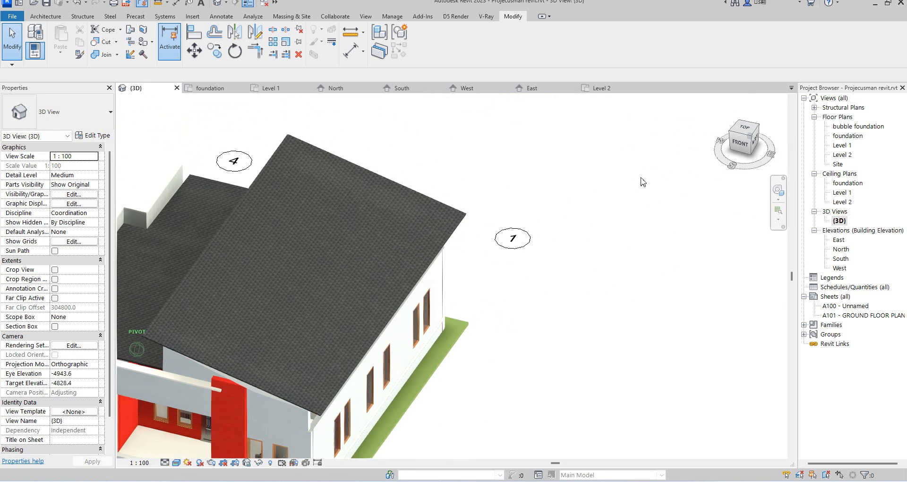
pyautogui.click(741, 132)
pyautogui.scroll(-2, 764, 115)
pyautogui.scroll(3, 532, 256)
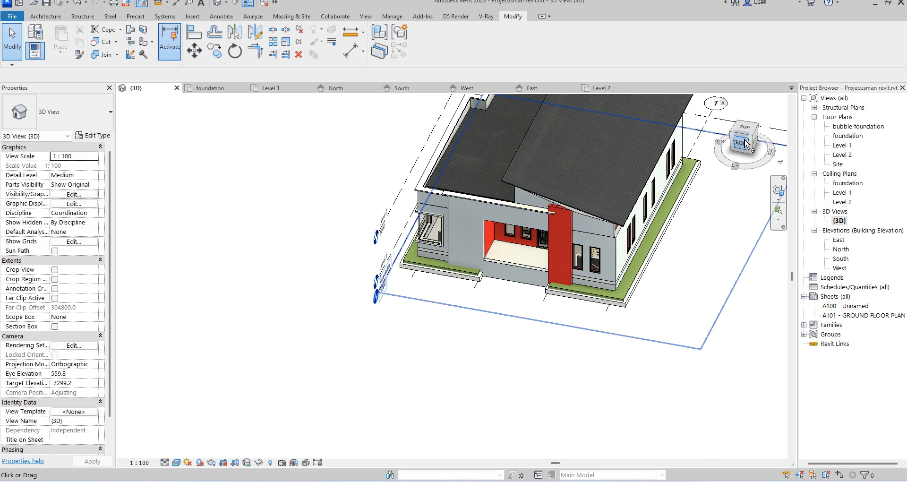
pyautogui.click(753, 138)
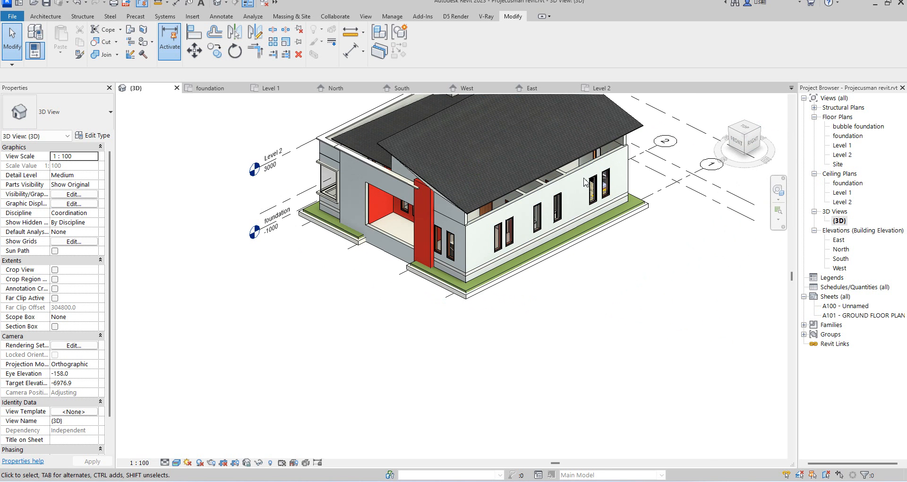
pyautogui.scroll(3, 450, 218)
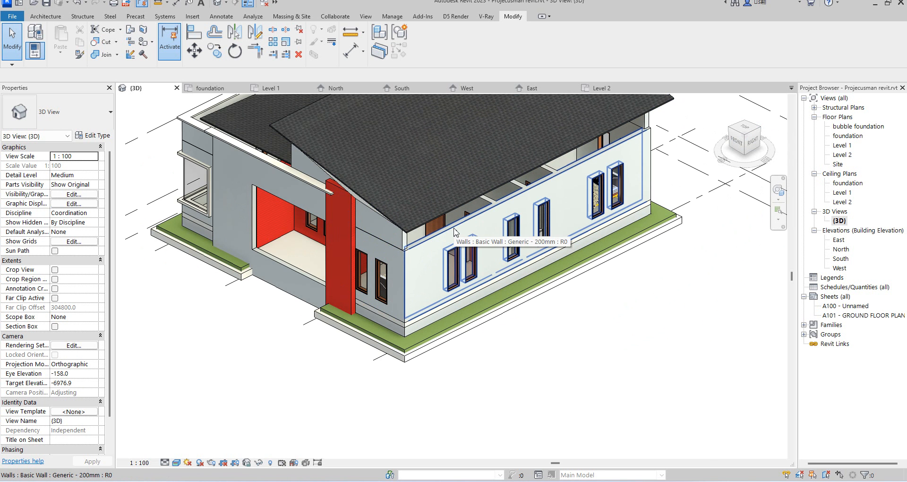
# Attach the top of the long exterior side wall by the Madam Room to the large sloped roof above it.
pyautogui.click(445, 260)
pyautogui.scroll(-2, 445, 260)
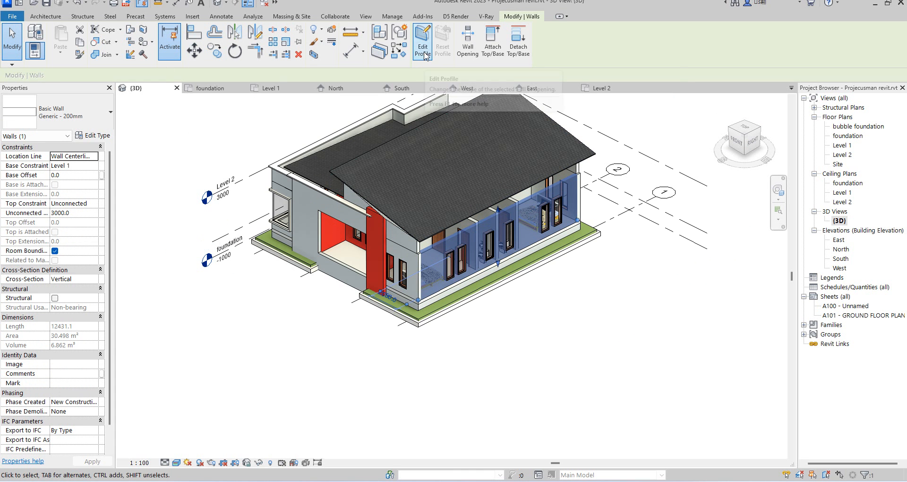
pyautogui.click(490, 43)
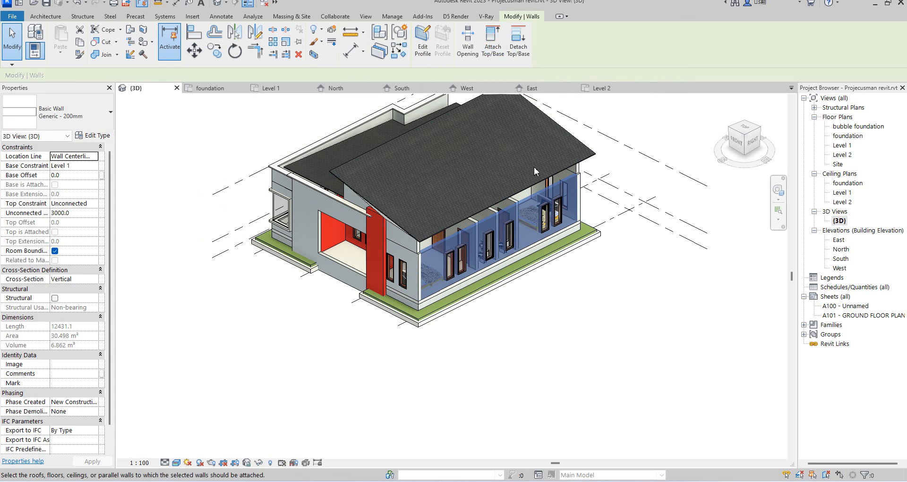
pyautogui.click(548, 183)
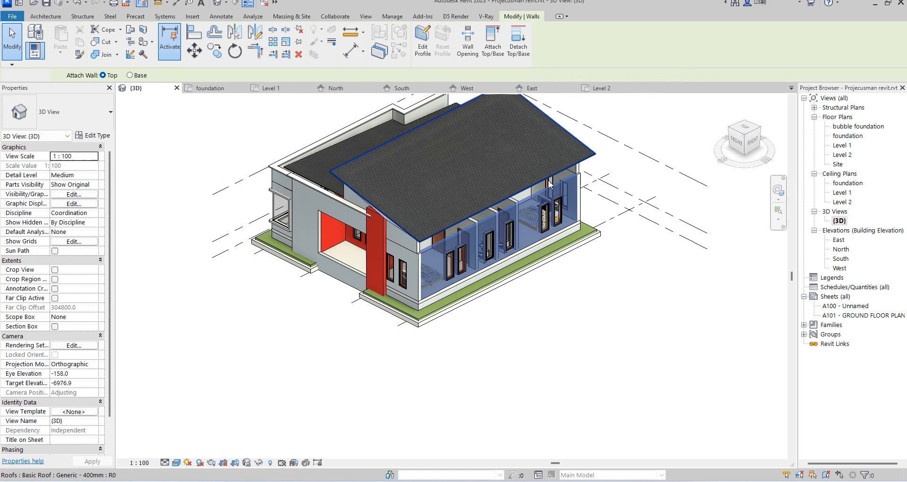
pyautogui.click(603, 196)
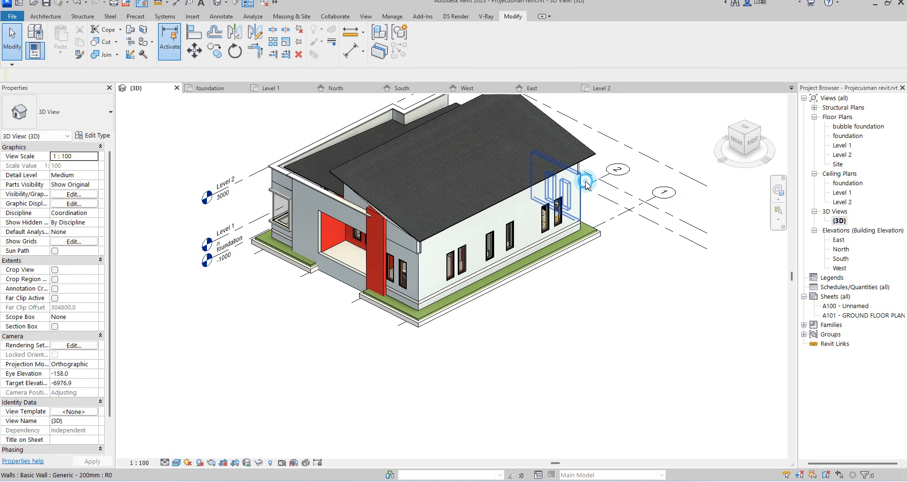
# Attach the top of the Children Room's 3600 mm back wall to the large sloped roof above it.
pyautogui.click(585, 183)
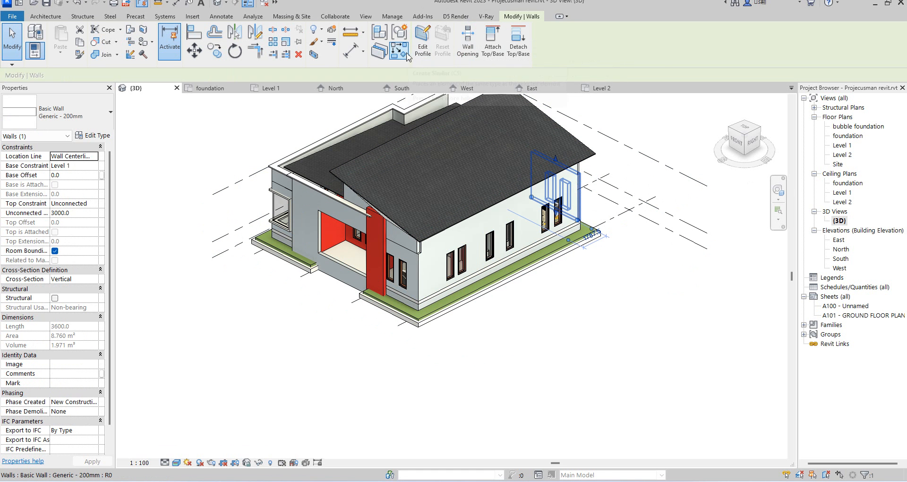
pyautogui.click(492, 45)
pyautogui.click(585, 159)
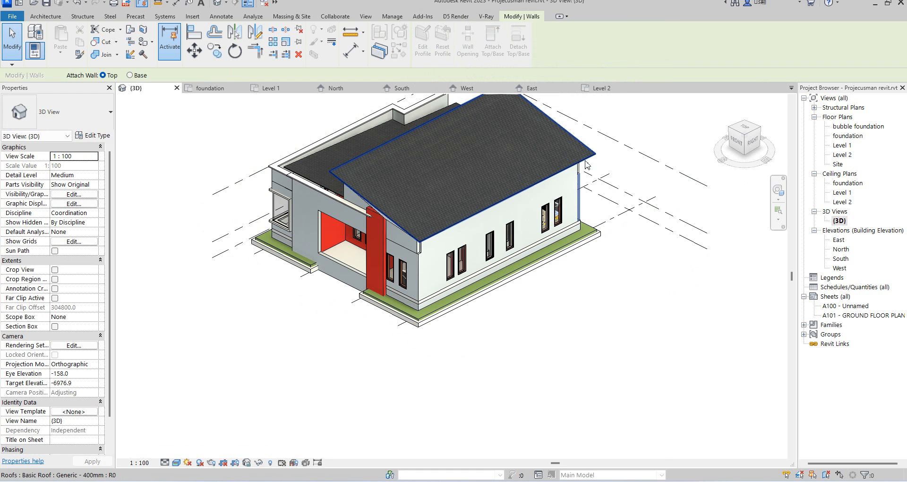
pyautogui.click(622, 261)
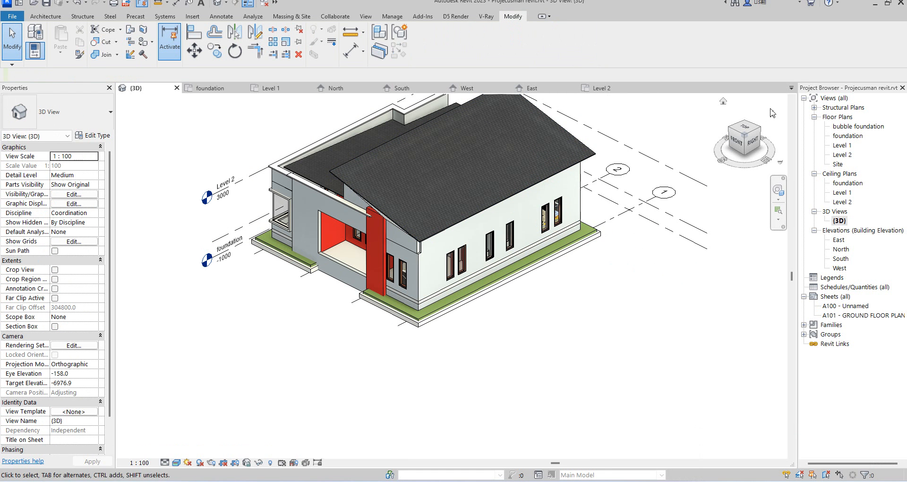
# On Level 1, draw a Generic - 200mm wall across the back porch opening between Kitchen and Children Room, with base offset 2200 and unconnected height 800.
pyautogui.click(759, 129)
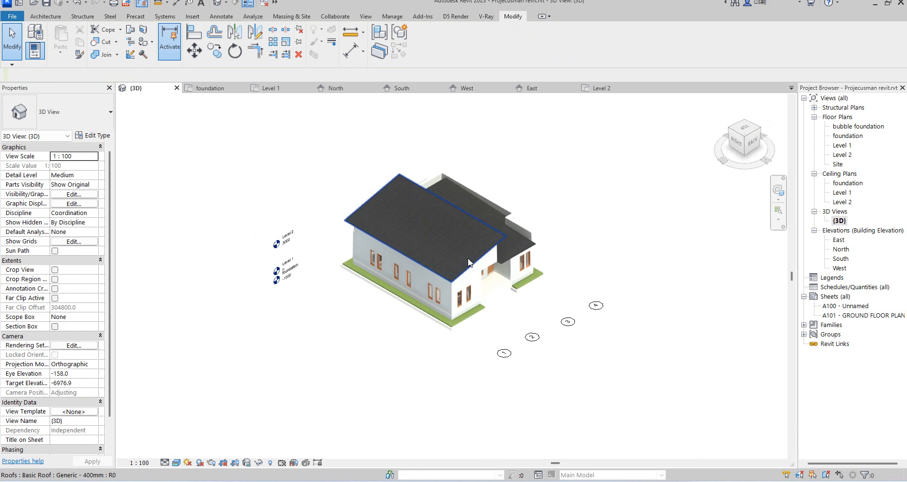
pyautogui.scroll(4, 469, 305)
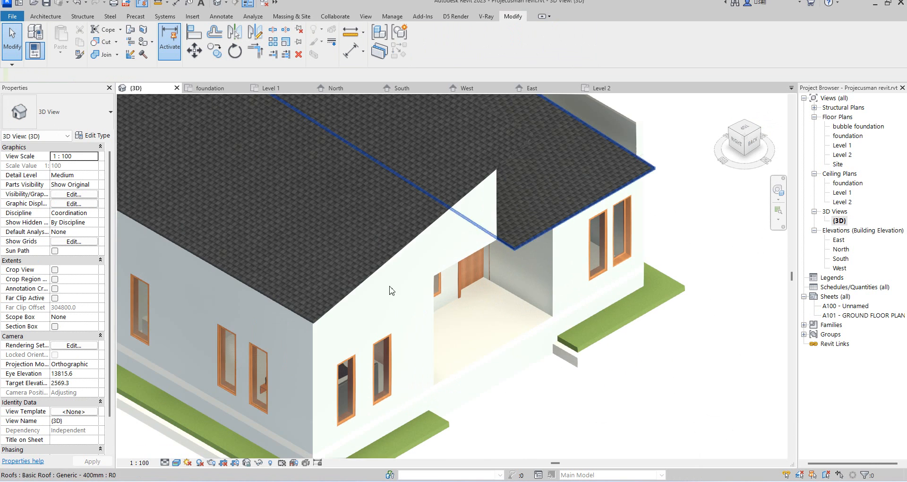
pyautogui.scroll(-2, 504, 304)
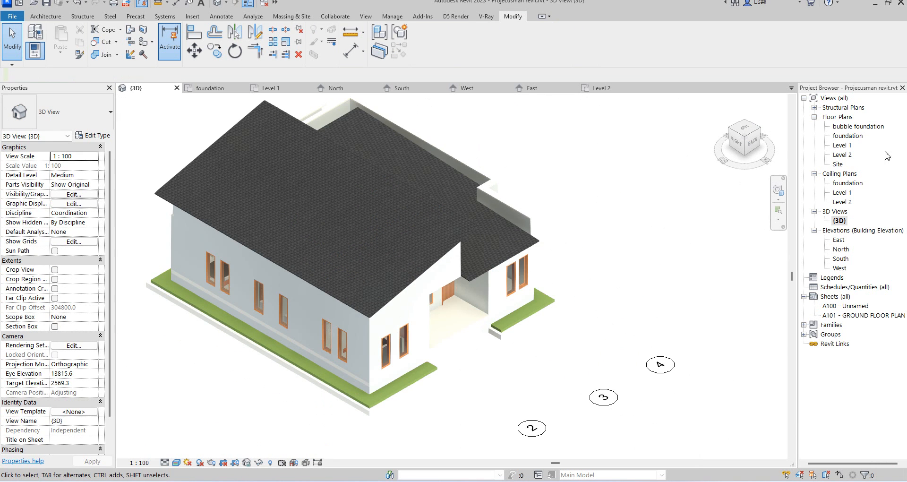
pyautogui.doubleClick(843, 146)
pyautogui.scroll(-5, 489, 290)
pyautogui.scroll(3, 465, 137)
pyautogui.click(401, 166)
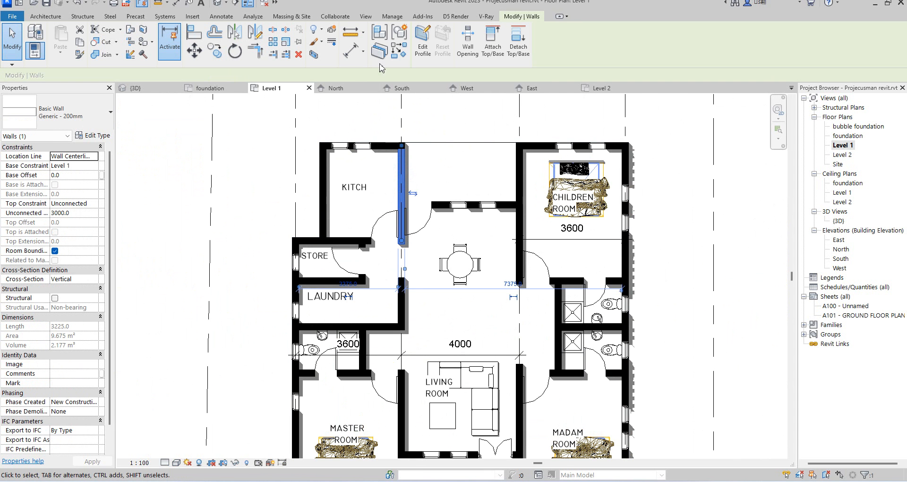
pyautogui.click(379, 50)
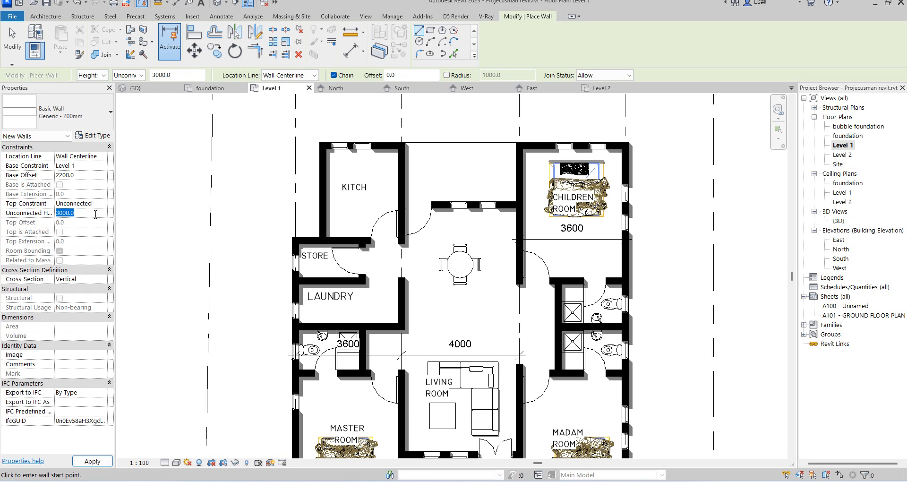
pyautogui.press('Return')
pyautogui.scroll(2, 406, 147)
pyautogui.click(402, 148)
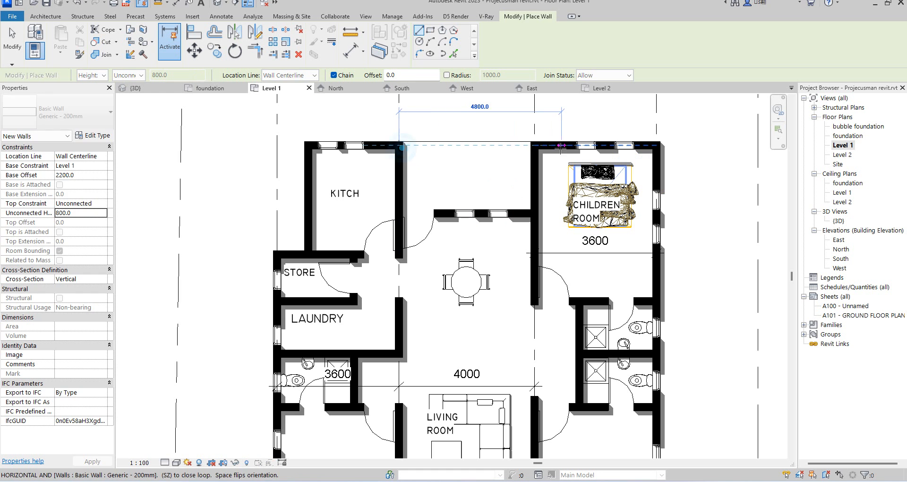
pyautogui.click(533, 145)
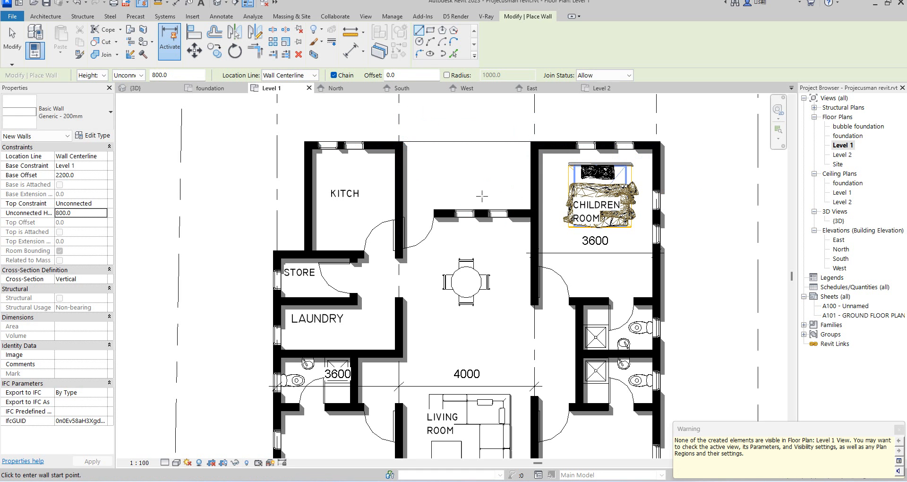
pyautogui.press('Escape')
pyautogui.doubleClick(839, 222)
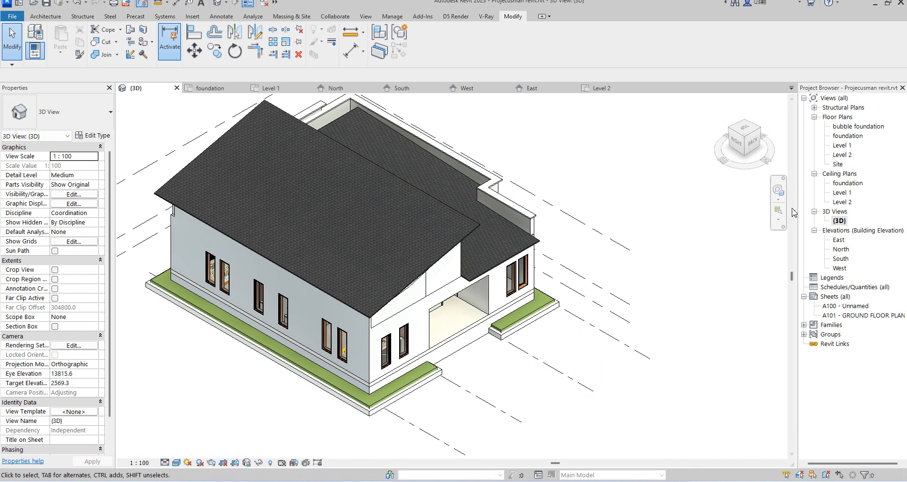
# On Level 2, sketch a rectangular Plain compound ceiling boundary about 2350 mm deep over the front porch, with height offset 3000.
pyautogui.doubleClick(843, 145)
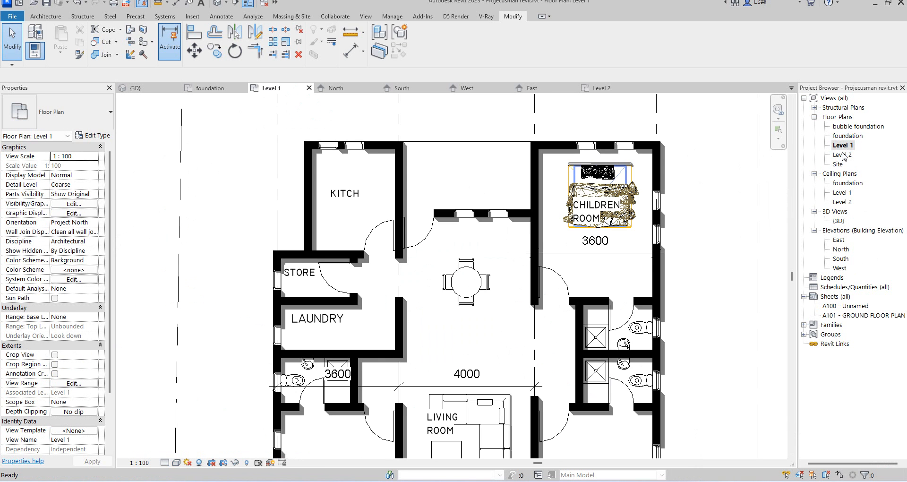
pyautogui.doubleClick(843, 155)
pyautogui.scroll(-4, 424, 257)
pyautogui.scroll(2, 452, 275)
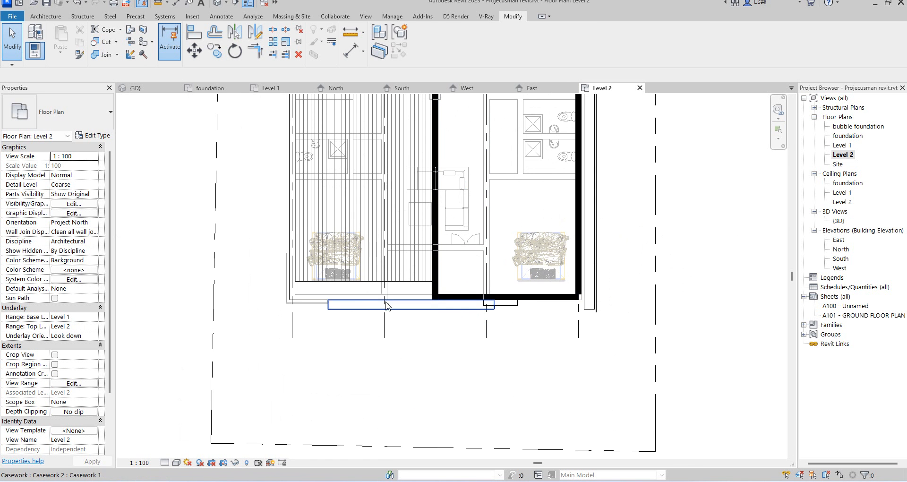
pyautogui.click(43, 17)
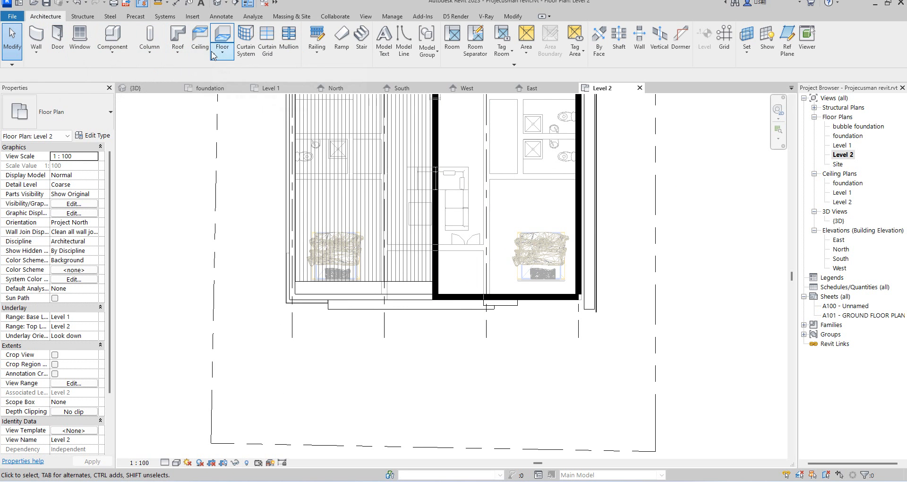
pyautogui.click(199, 40)
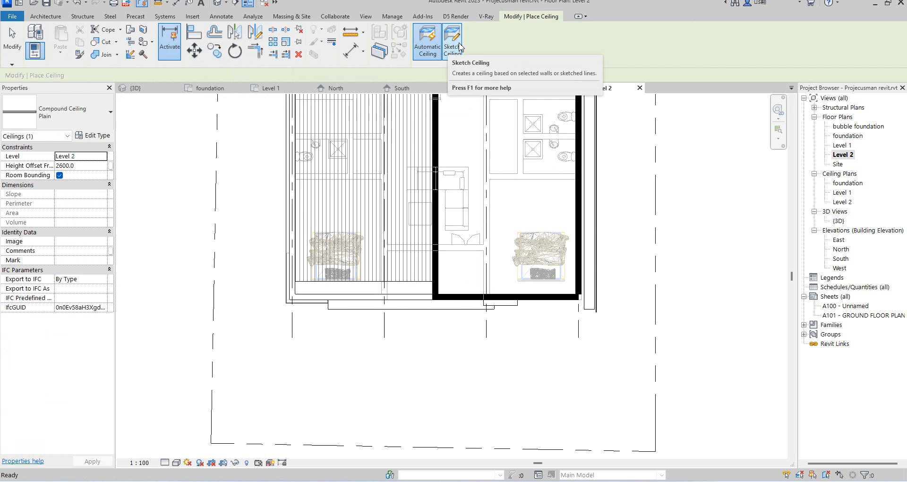
pyautogui.click(450, 45)
pyautogui.click(92, 167)
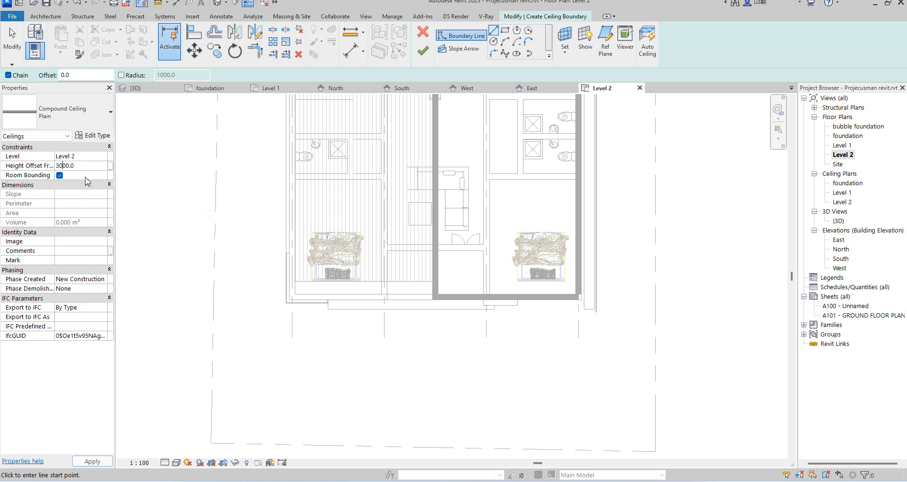
pyautogui.scroll(1, 492, 259)
pyautogui.click(505, 30)
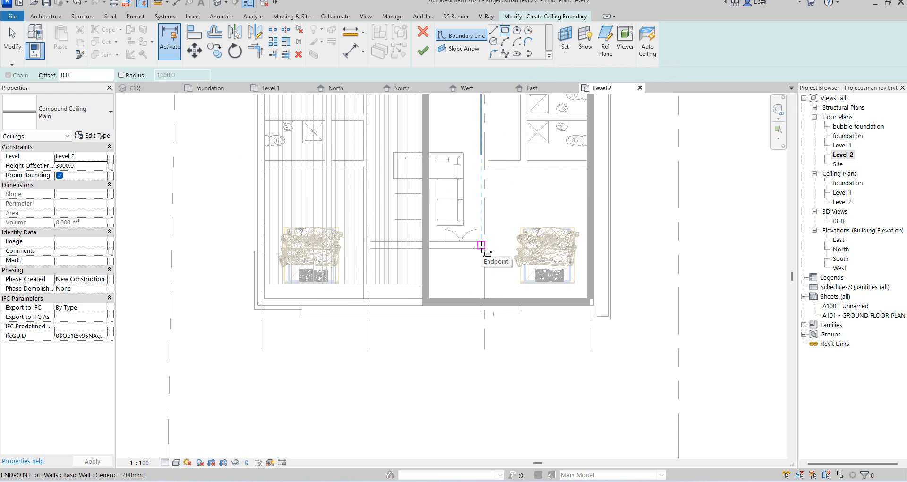
pyautogui.click(480, 250)
pyautogui.scroll(2, 375, 349)
pyautogui.scroll(2, 369, 310)
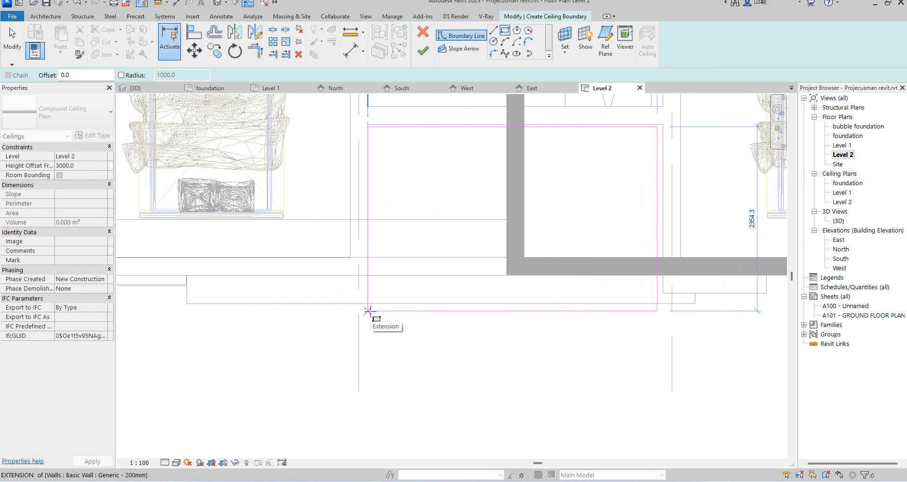
pyautogui.click(368, 310)
pyautogui.scroll(-2, 374, 348)
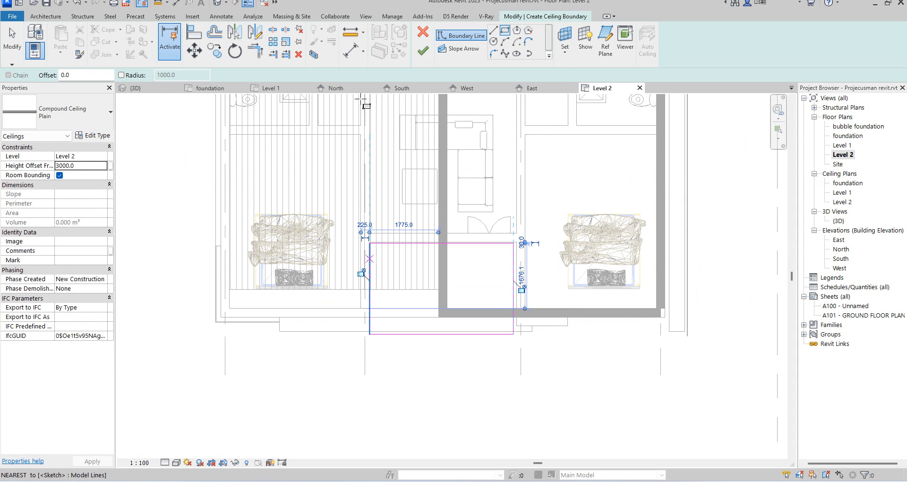
# Align the ceiling boundary's inner edge with the front porch's back wall, then finish the ceiling and save the project.
pyautogui.click(193, 34)
pyautogui.scroll(3, 452, 243)
pyautogui.click(477, 238)
pyautogui.click(478, 244)
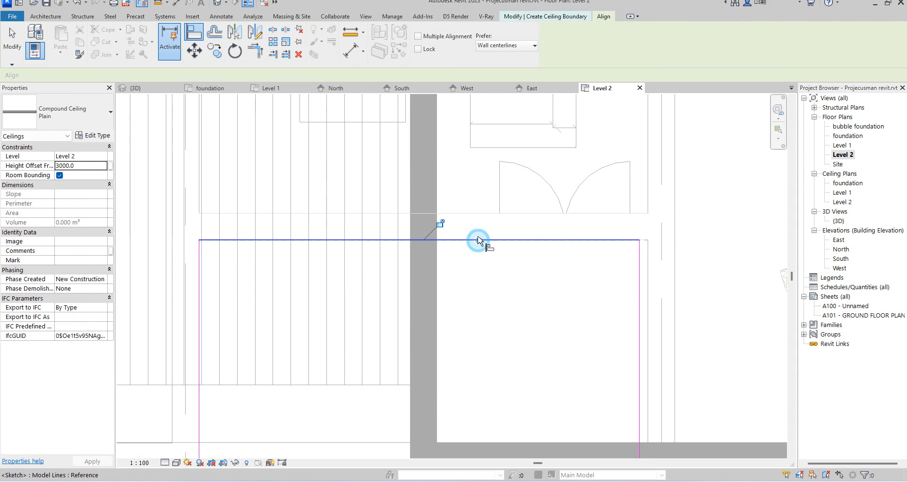
pyautogui.click(523, 284)
pyautogui.rightClick(509, 272)
pyautogui.click(538, 275)
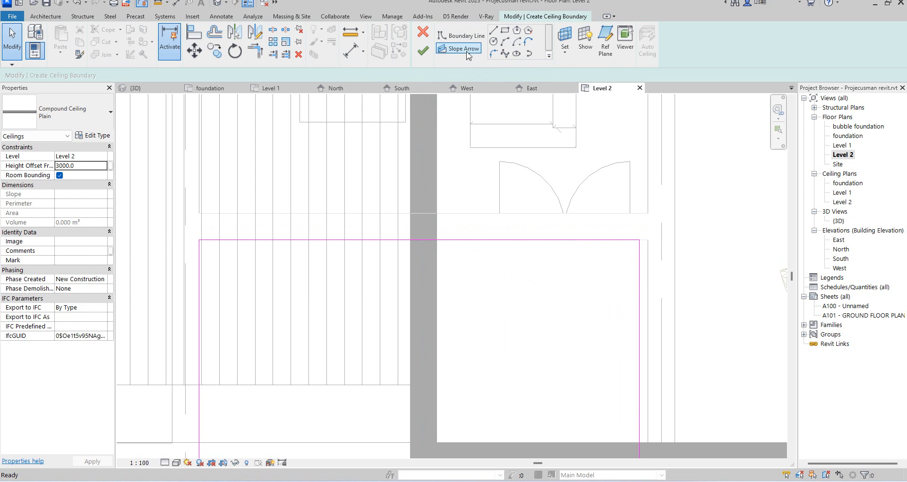
pyautogui.click(423, 51)
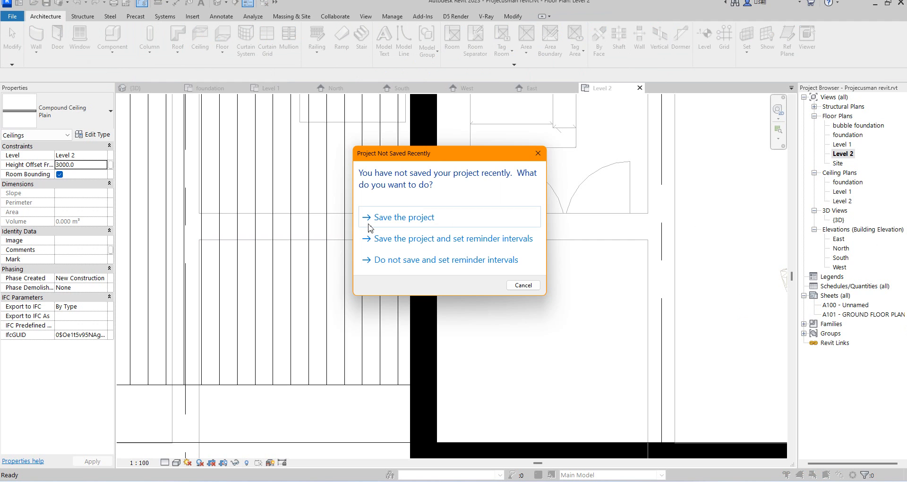
pyautogui.click(404, 218)
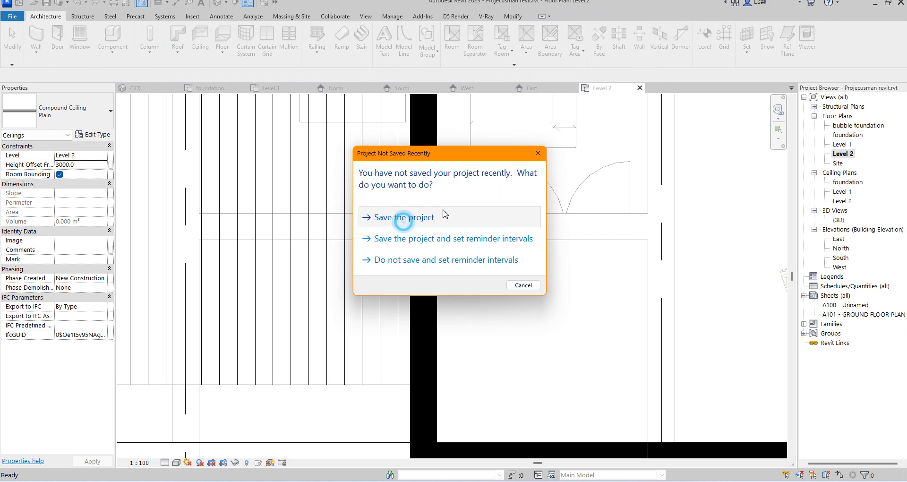
# Reassign the new front porch ceiling to Level 1 in the 3D view.
pyautogui.doubleClick(838, 220)
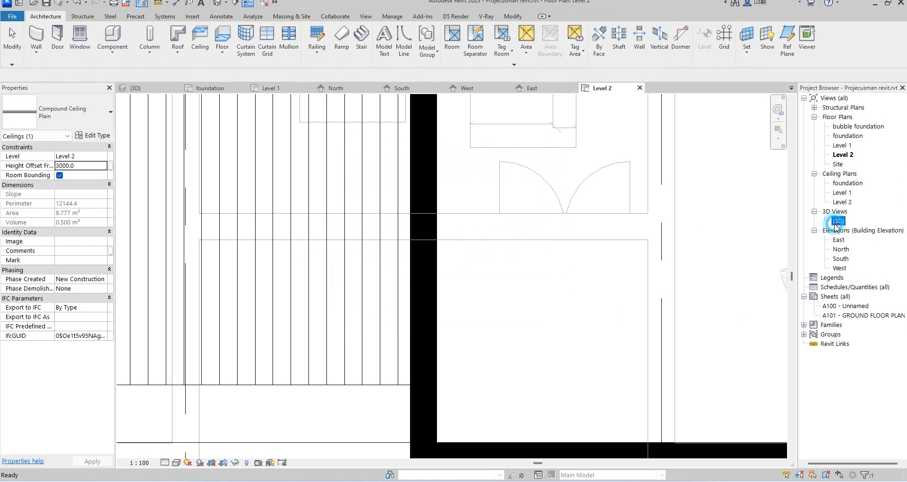
pyautogui.click(462, 338)
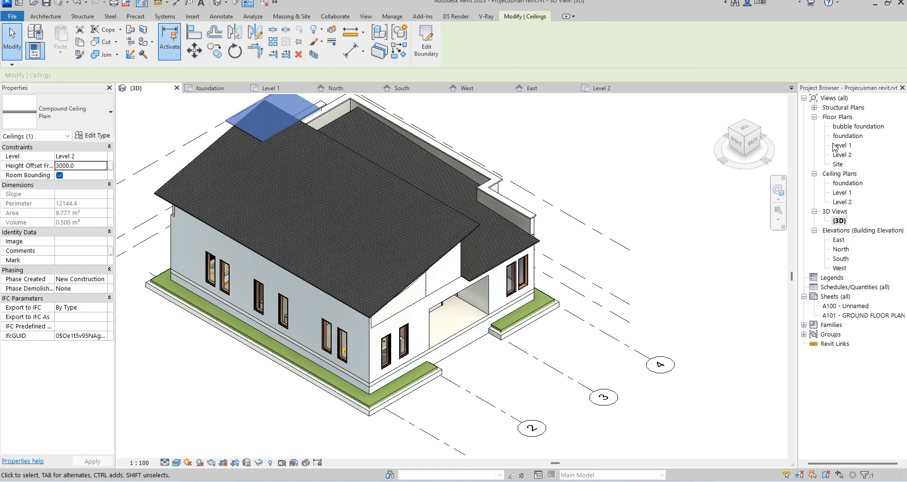
pyautogui.click(730, 130)
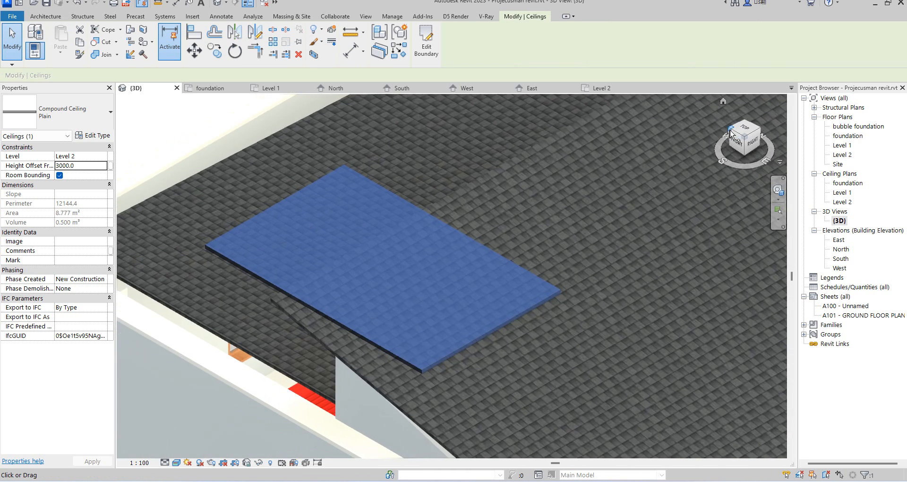
pyautogui.click(101, 156)
pyautogui.click(72, 173)
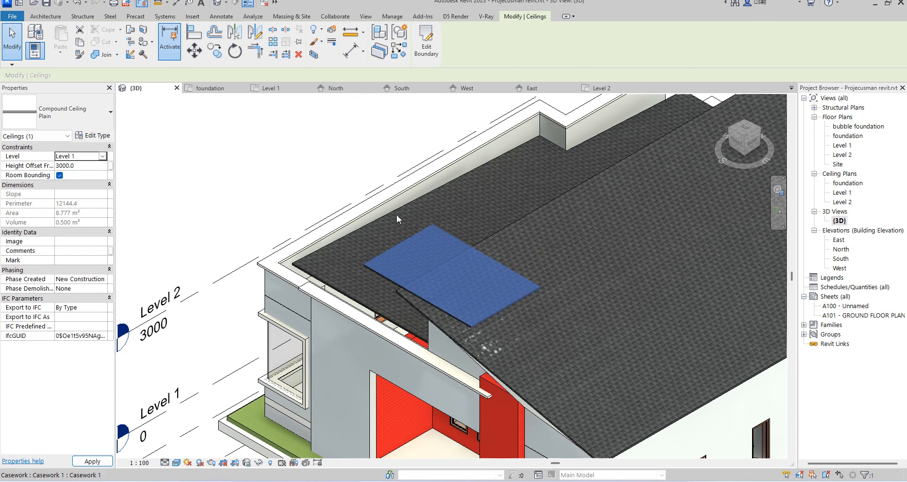
pyautogui.click(285, 209)
pyautogui.scroll(-5, 394, 226)
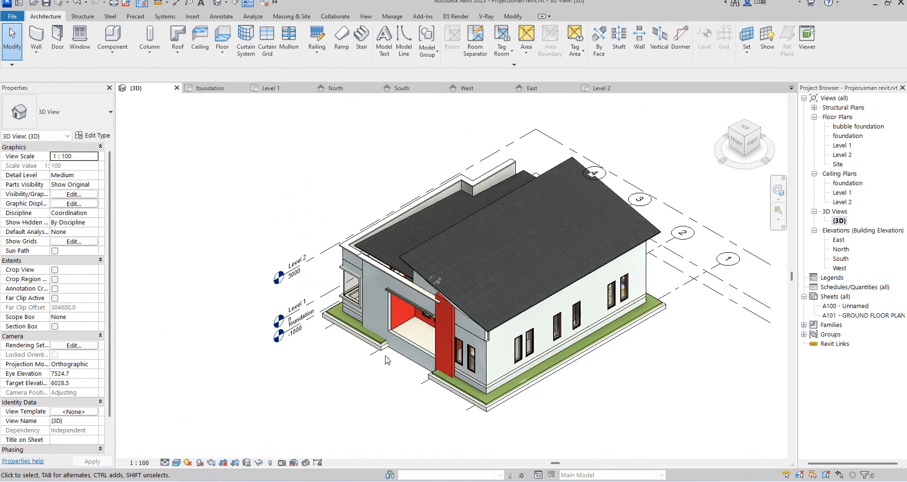
# Edit the porch ceiling's boundary in the Level 1 plan and align its Madam Room side edge with grid 2.
pyautogui.scroll(8, 465, 266)
pyautogui.scroll(4, 466, 267)
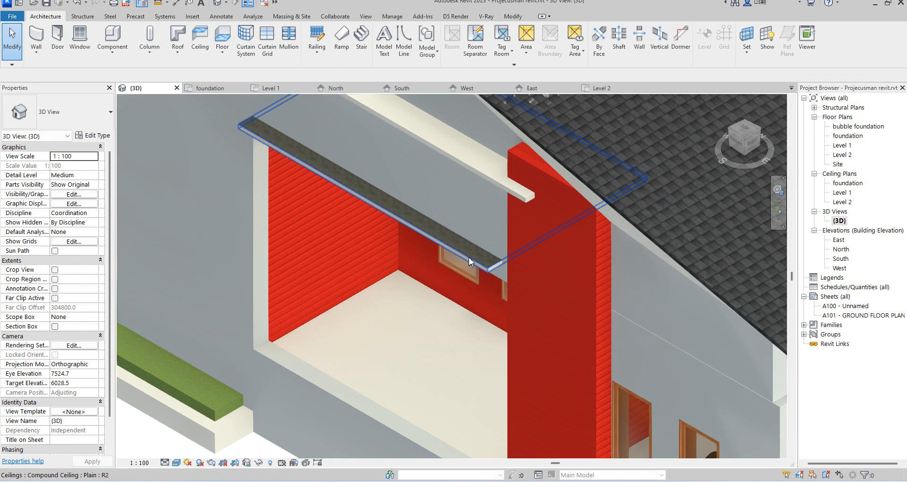
pyautogui.click(468, 256)
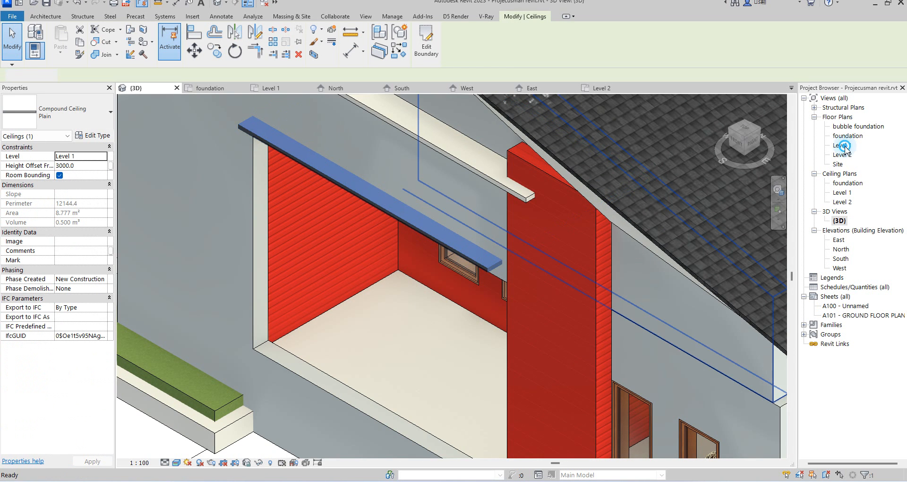
pyautogui.doubleClick(843, 146)
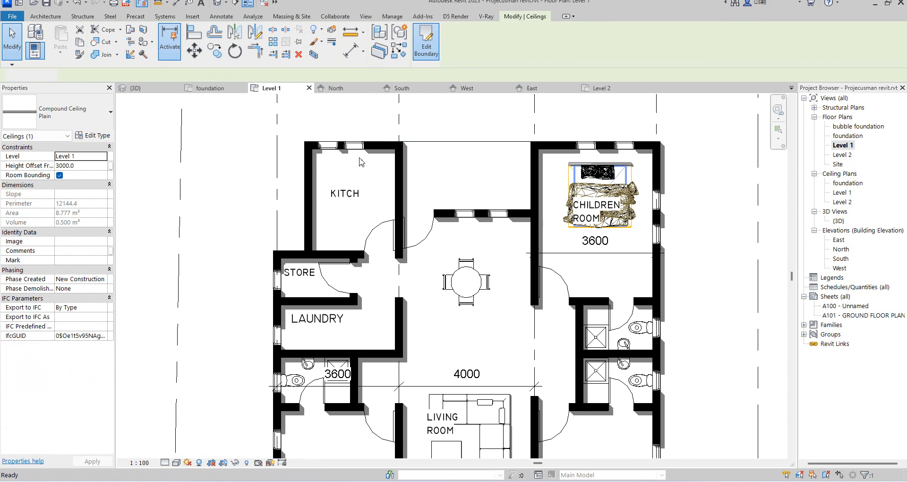
pyautogui.scroll(-2, 361, 162)
pyautogui.scroll(1, 455, 394)
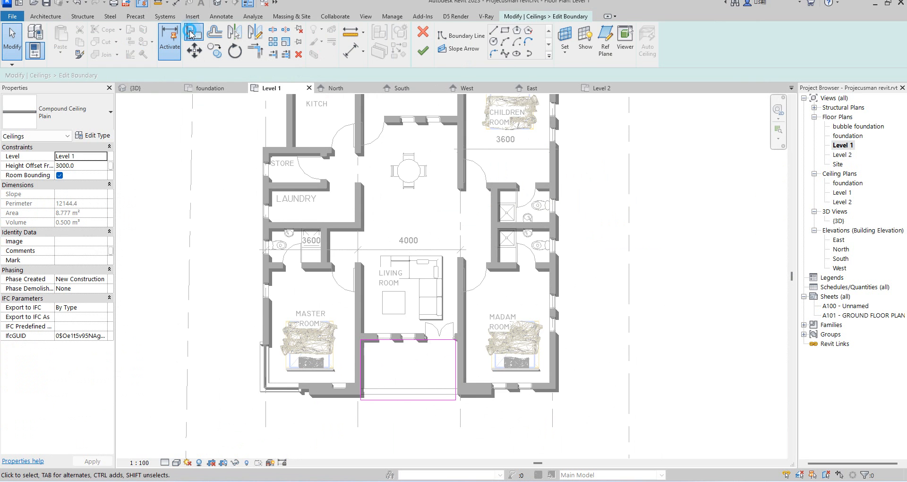
pyautogui.click(191, 34)
pyautogui.scroll(5, 461, 419)
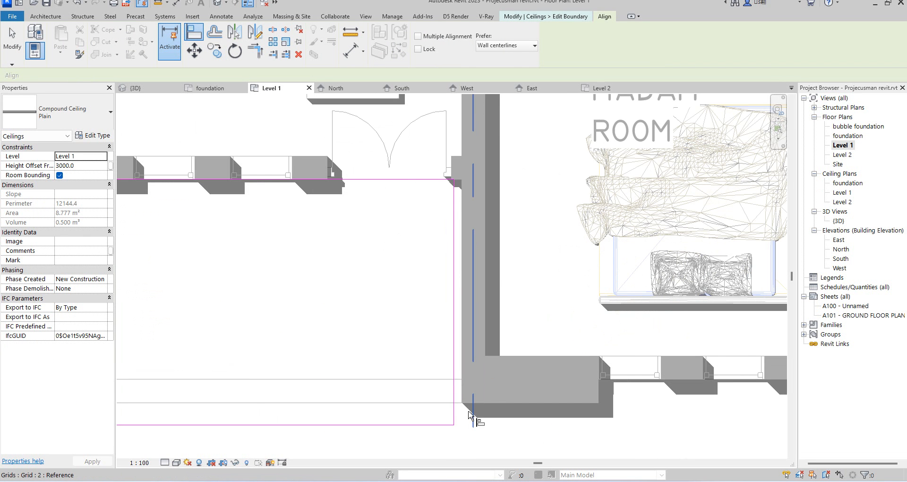
pyautogui.click(473, 418)
pyautogui.click(454, 416)
# Align the ceiling boundary's Master Room side edge with the grid line along the Master Room wall and end the Align command.
pyautogui.scroll(-3, 425, 402)
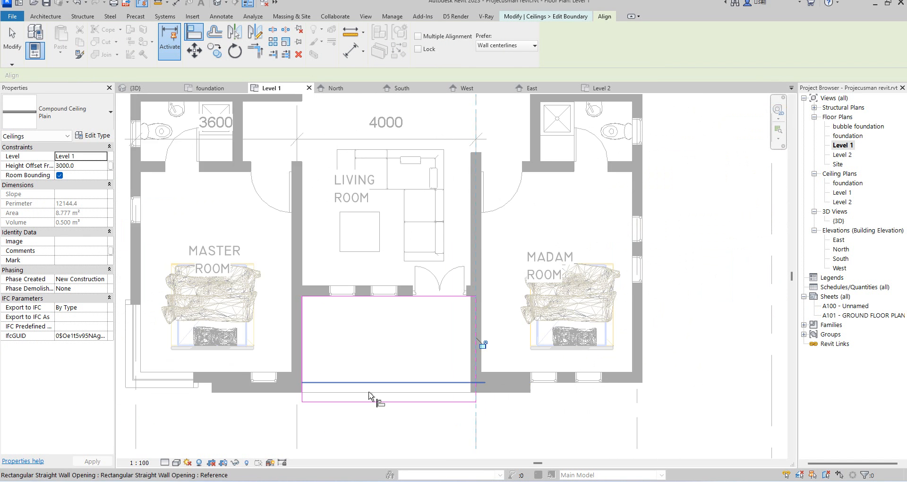
pyautogui.scroll(3, 314, 392)
pyautogui.click(293, 392)
pyautogui.scroll(-3, 293, 395)
pyautogui.rightClick(685, 257)
pyautogui.click(724, 279)
pyautogui.rightClick(641, 160)
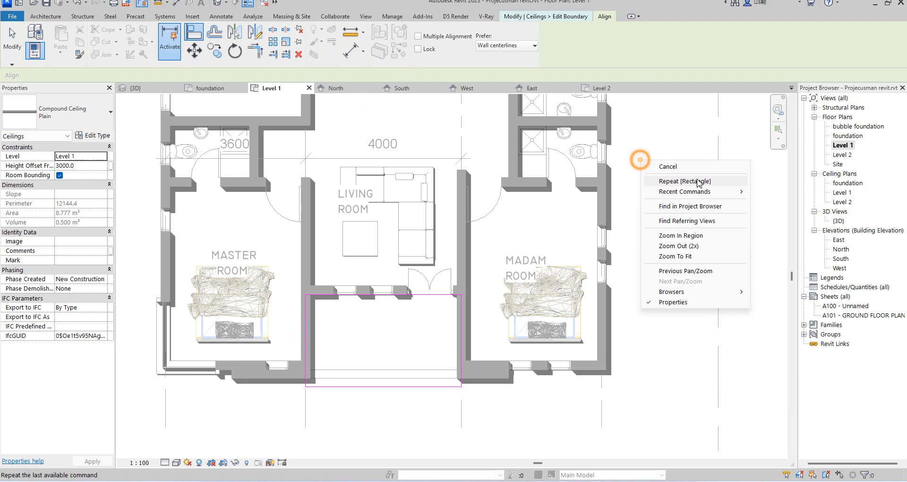
# Finish the porch ceiling's boundary edit and return to the 3D view.
pyautogui.click(677, 167)
pyautogui.click(423, 51)
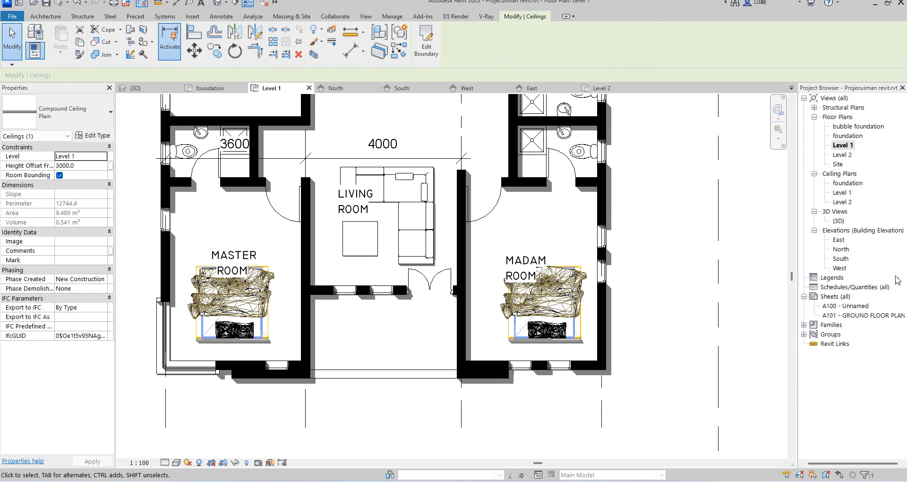
pyautogui.doubleClick(838, 221)
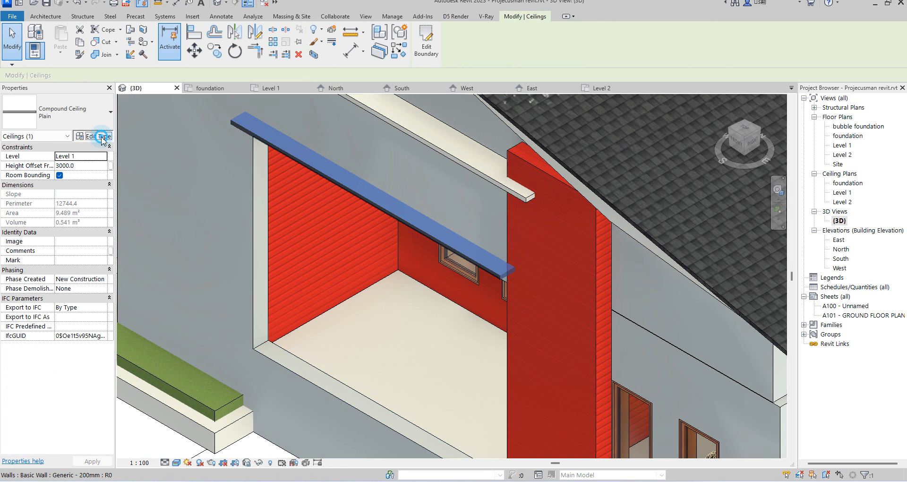
# Open the porch ceiling type's structure and enable Use Render Appearance for the Metal Stud Layer material.
pyautogui.click(93, 135)
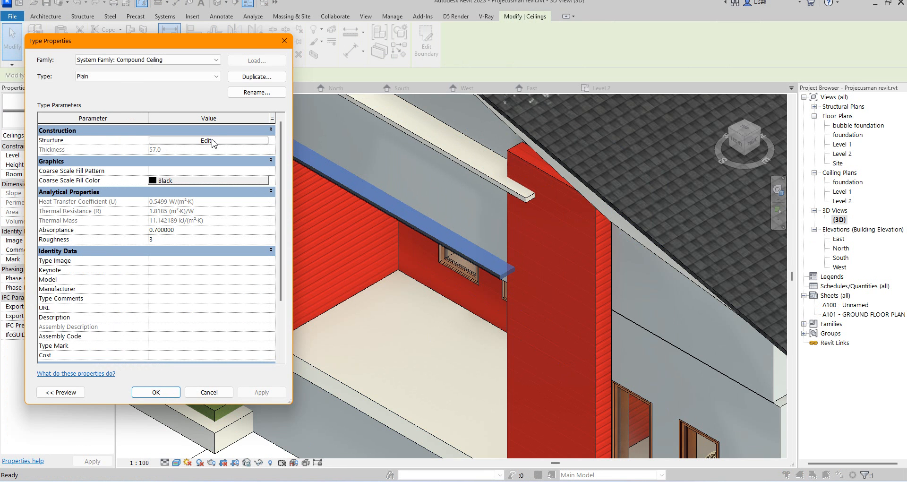
pyautogui.click(207, 141)
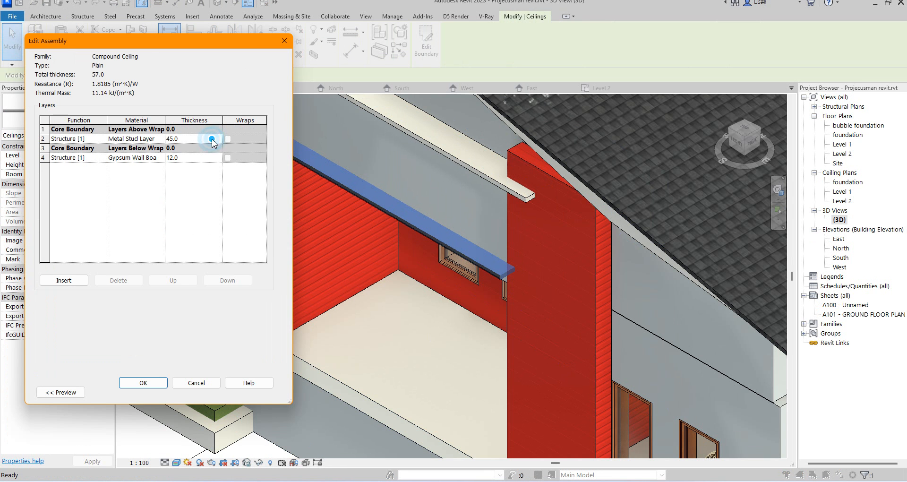
pyautogui.click(162, 138)
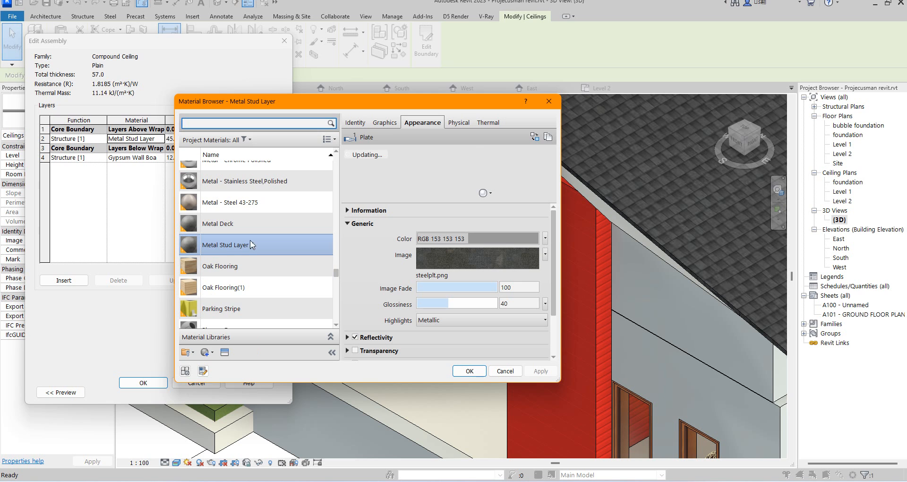
pyautogui.click(388, 125)
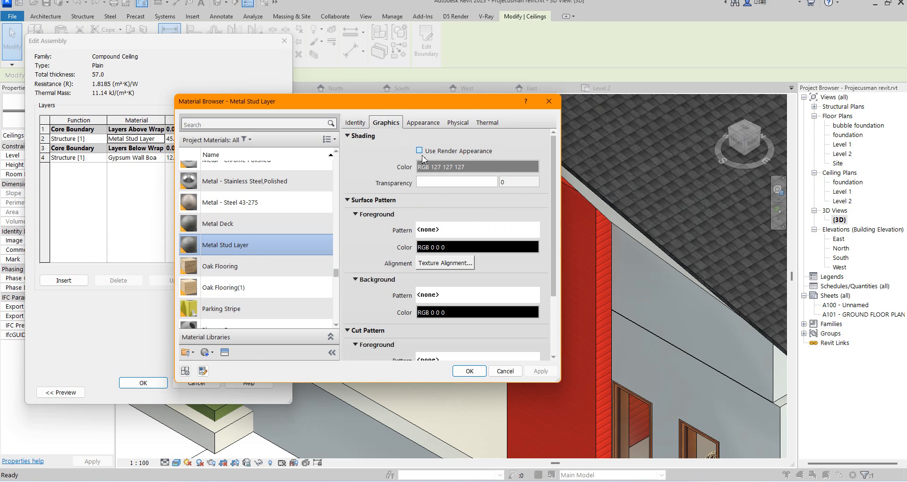
pyautogui.click(420, 151)
# Replace the Metal Stud Layer's appearance asset with ABS (White) and accept the material, structure and type changes.
pyautogui.click(424, 123)
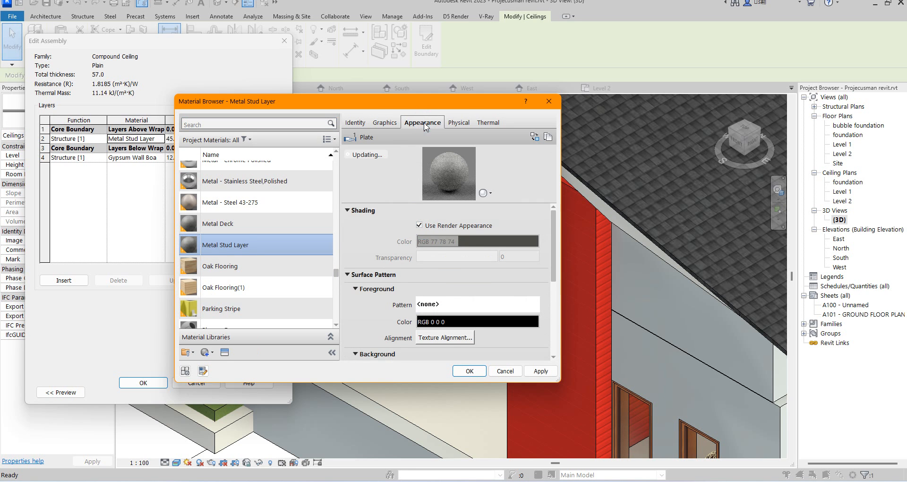
pyautogui.click(538, 138)
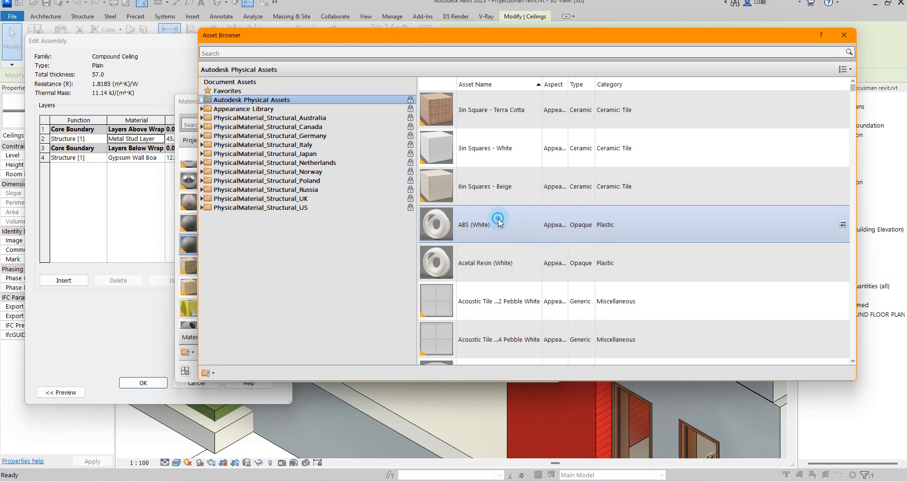
pyautogui.click(844, 35)
pyautogui.click(476, 372)
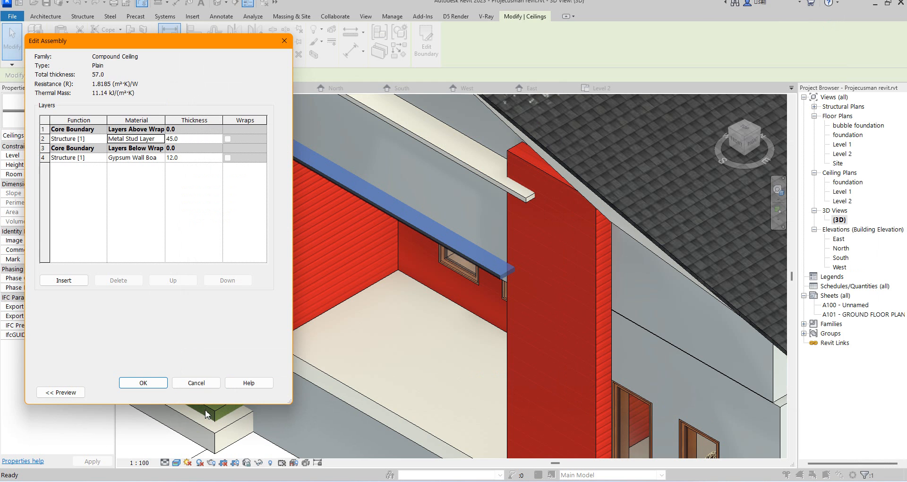
pyautogui.click(150, 382)
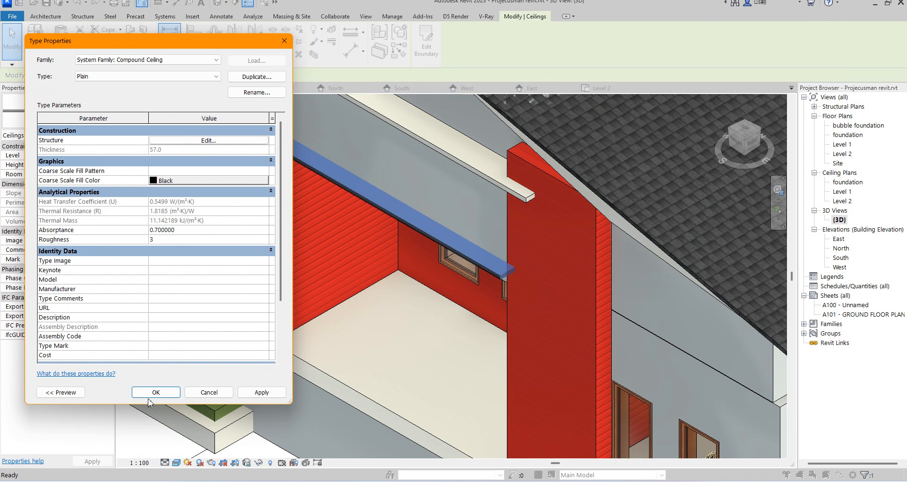
pyautogui.click(150, 394)
pyautogui.click(433, 367)
# In the South elevation, raise the top of the front porch's wall opening to a top offset of about 3060.
pyautogui.scroll(-4, 427, 352)
pyautogui.scroll(1, 428, 351)
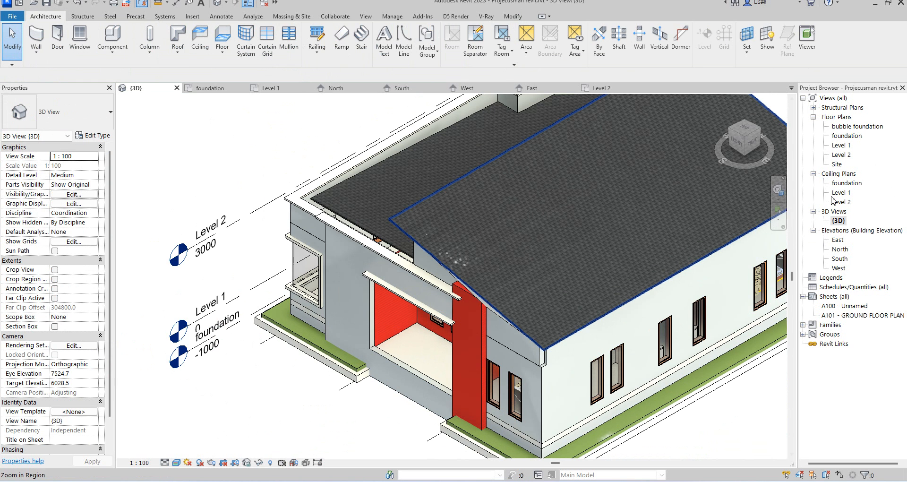
pyautogui.click(729, 127)
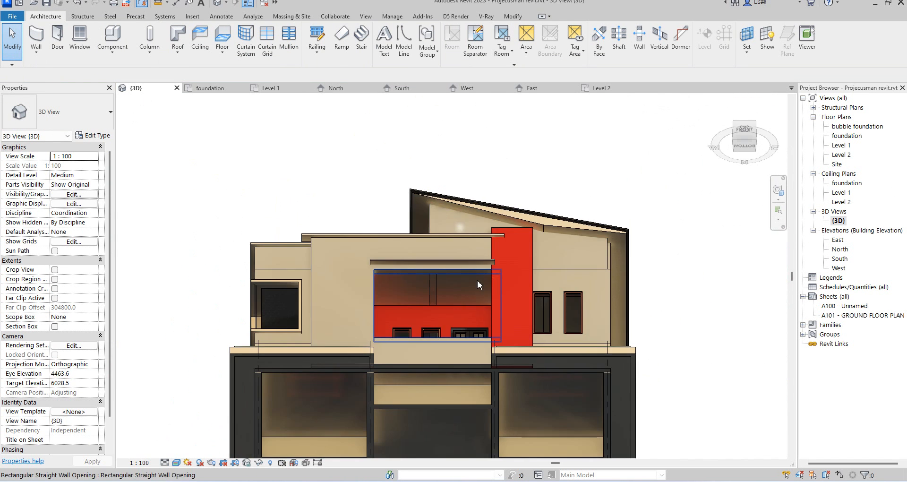
pyautogui.scroll(3, 421, 287)
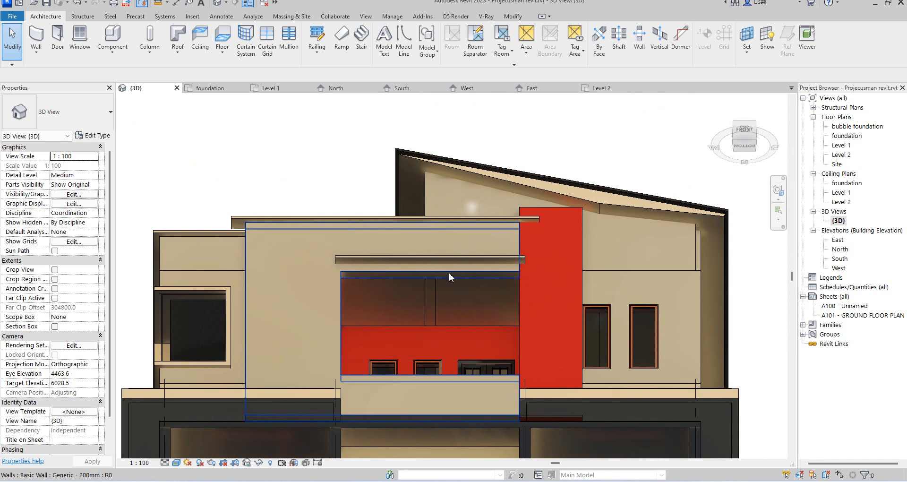
pyautogui.click(754, 124)
pyautogui.doubleClick(840, 259)
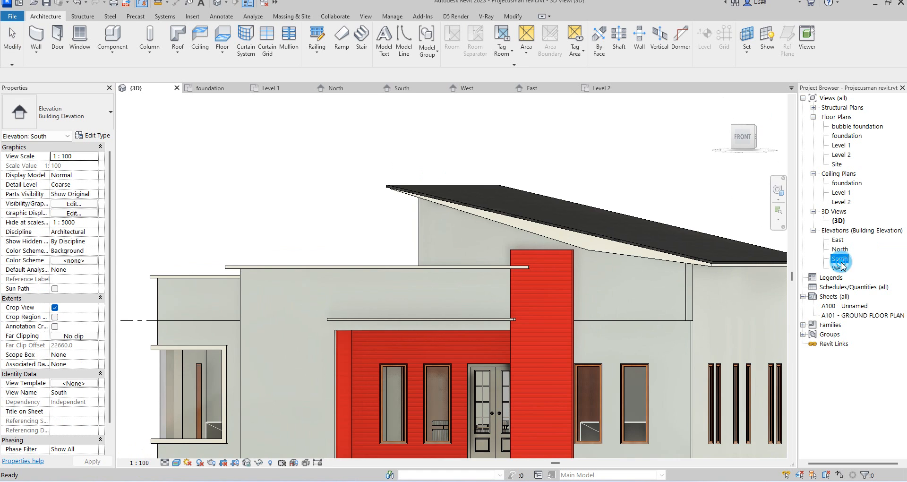
pyautogui.scroll(3, 431, 346)
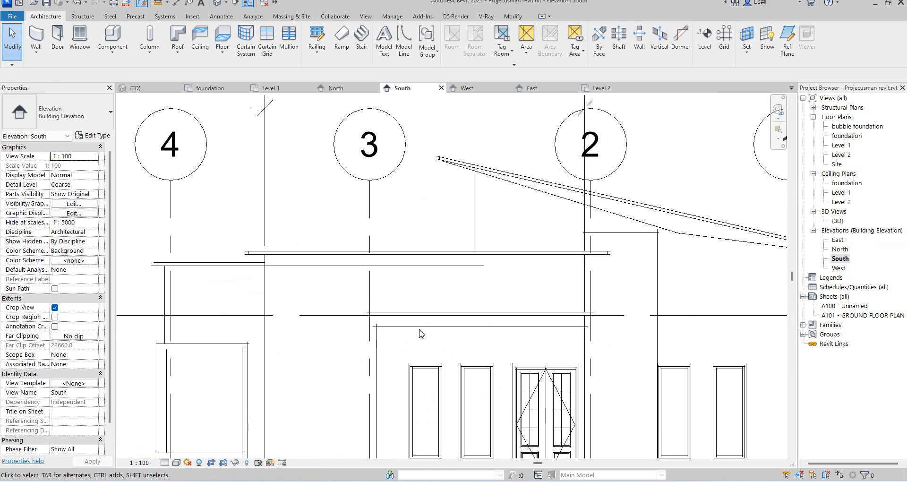
pyautogui.click(419, 330)
pyautogui.scroll(2, 441, 324)
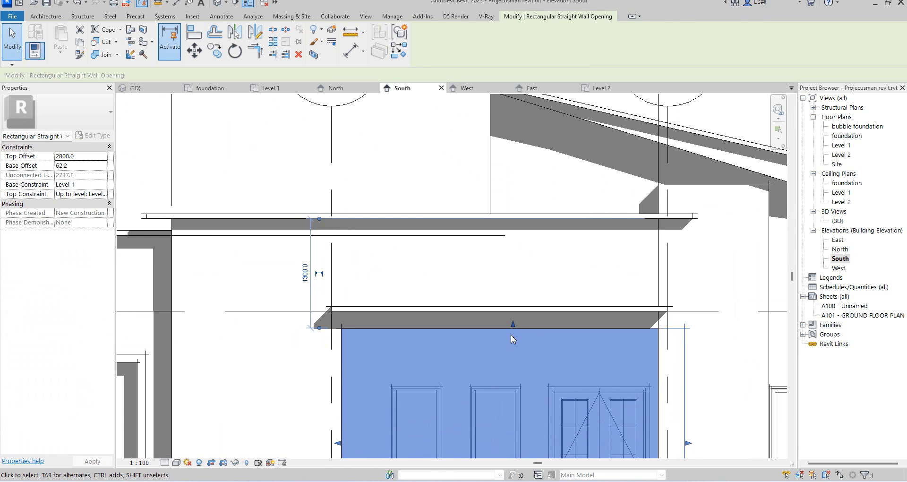
pyautogui.moveTo(513, 326); pyautogui.dragTo(514, 301)
pyautogui.scroll(2, 514, 309)
pyautogui.scroll(-1, 446, 194)
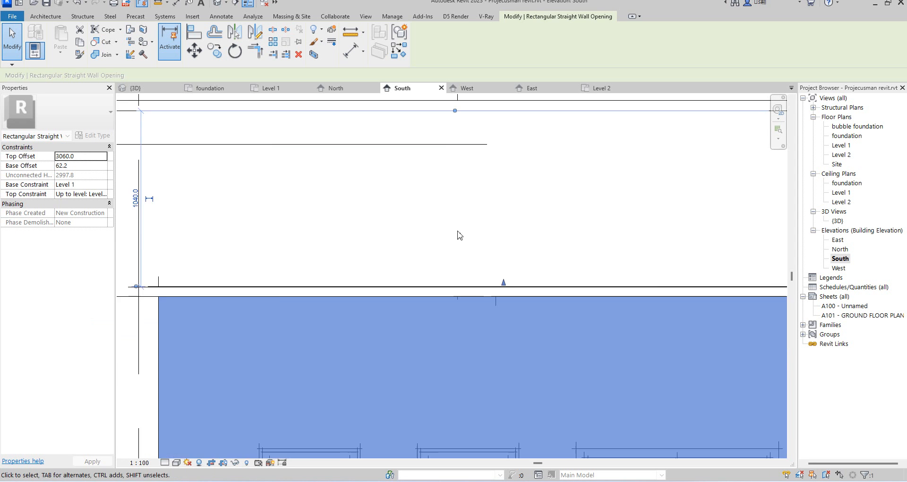
pyautogui.scroll(-5, 468, 236)
pyautogui.click(181, 162)
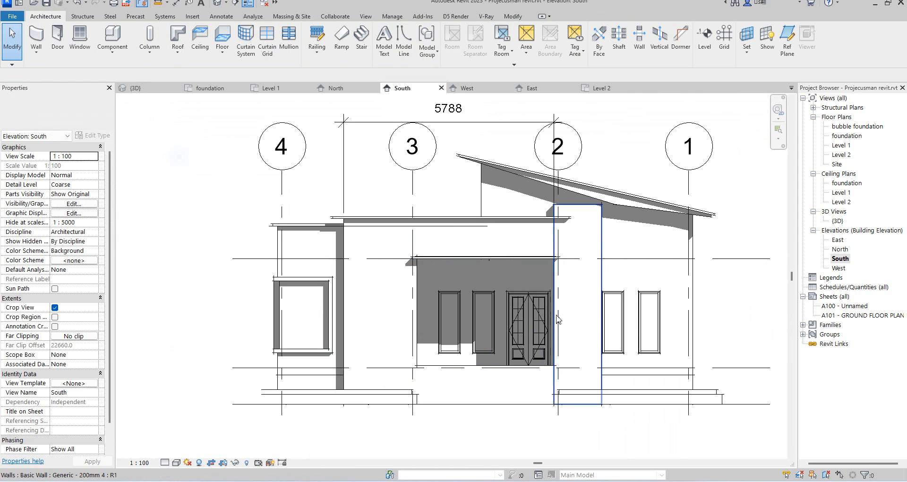
# In the 3D view, set the front porch ceiling's height offset from Level 1 to 2900.
pyautogui.doubleClick(837, 221)
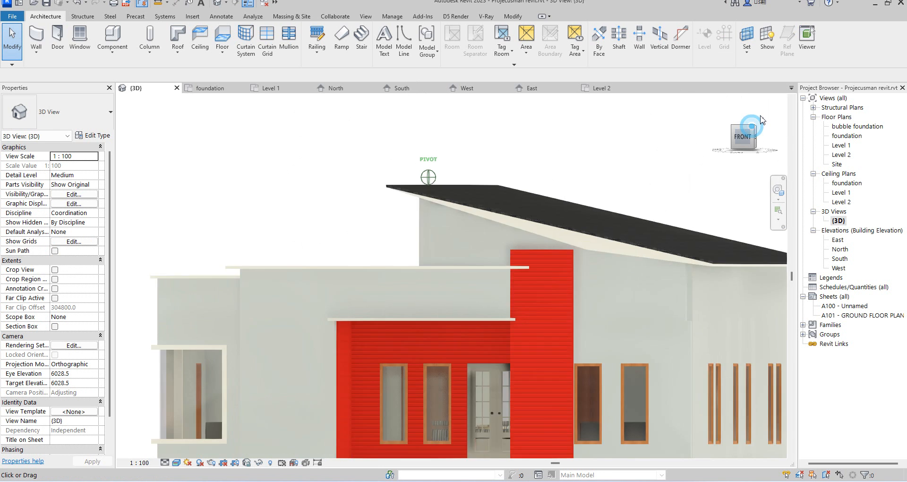
pyautogui.scroll(5, 407, 295)
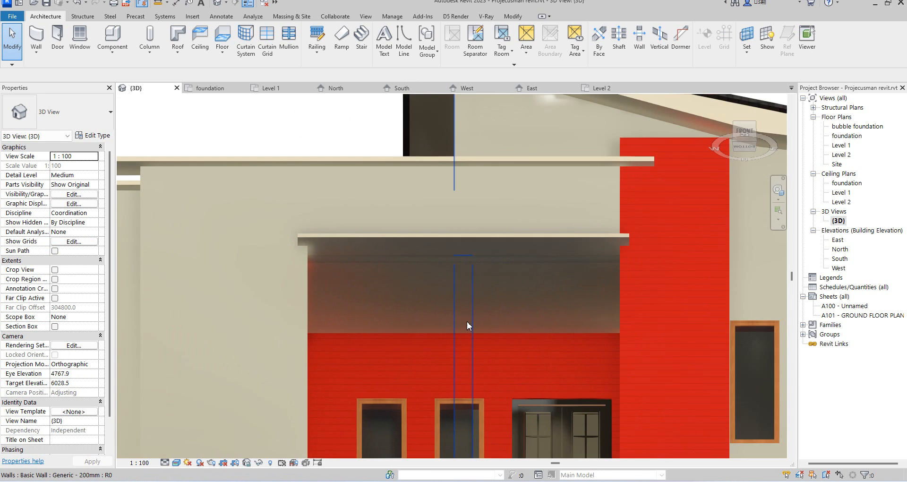
pyautogui.scroll(2, 465, 323)
pyautogui.scroll(-2, 508, 336)
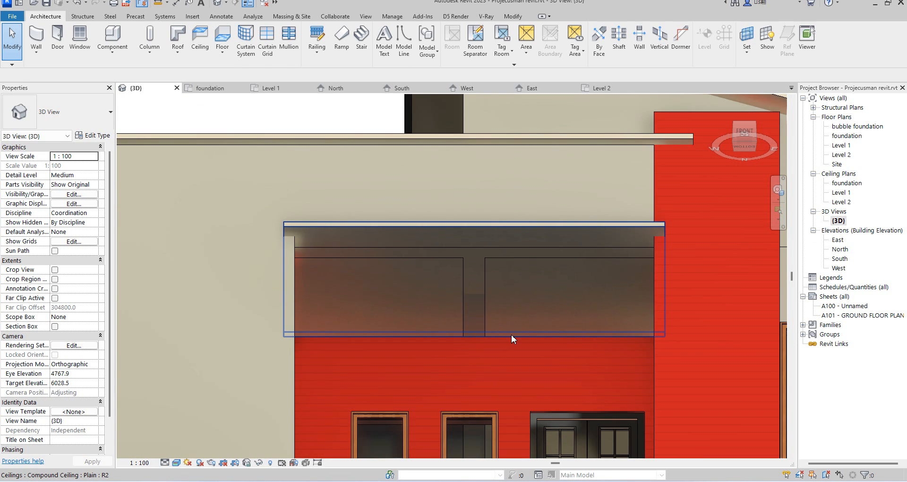
pyautogui.click(511, 336)
pyautogui.scroll(1, 338, 247)
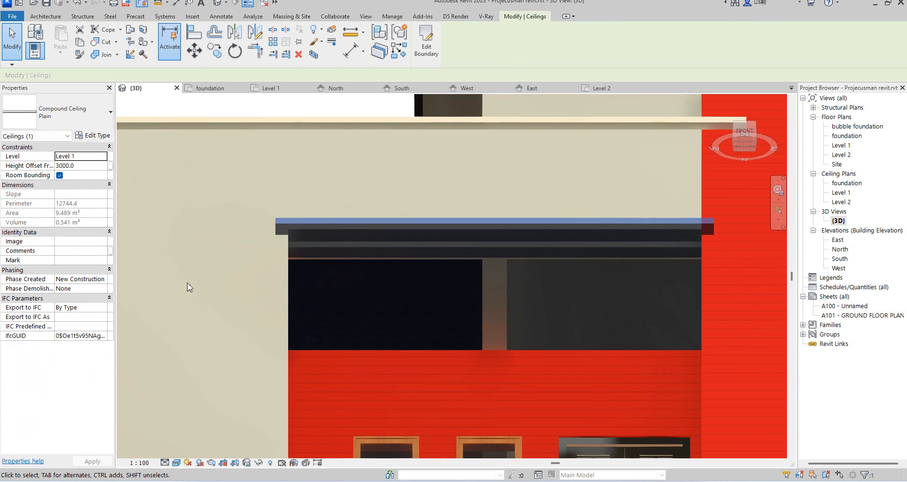
pyautogui.click(88, 165)
pyautogui.write('2900')
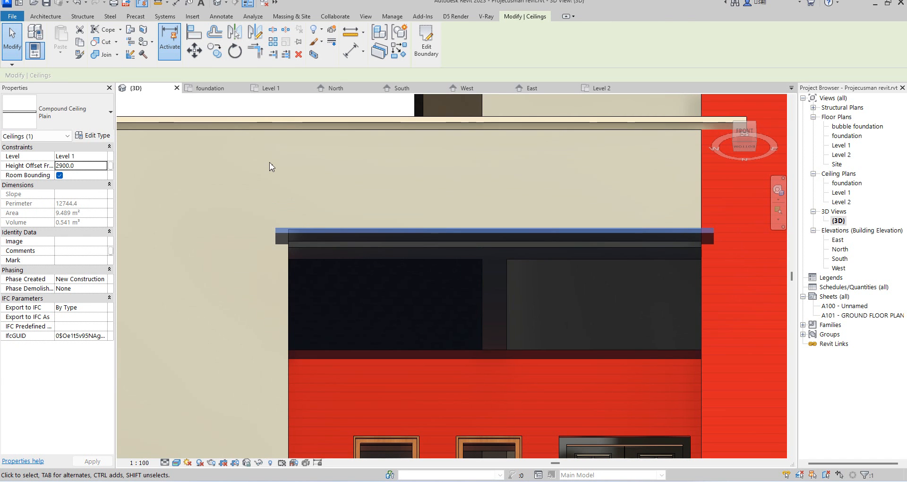
pyautogui.click(284, 175)
pyautogui.scroll(-2, 371, 265)
pyautogui.scroll(1, 511, 345)
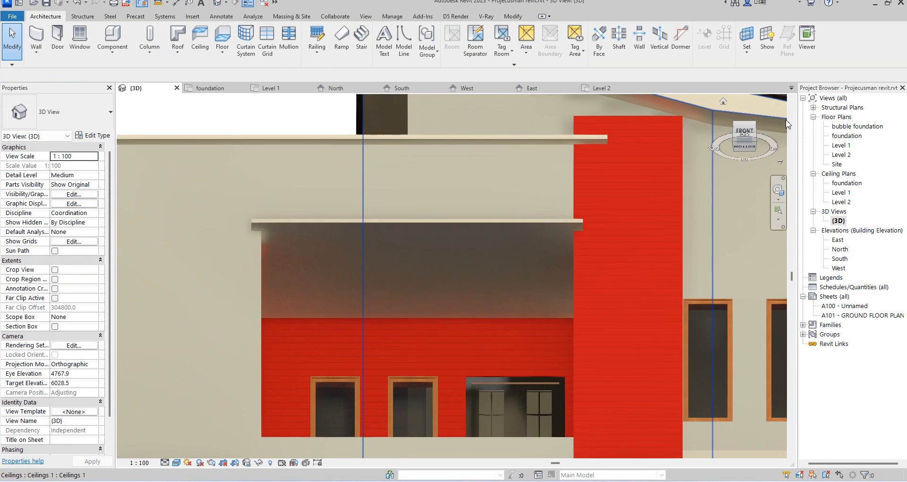
# Examine the front porch and the whole house exterior from the front and the front corner.
pyautogui.click(750, 147)
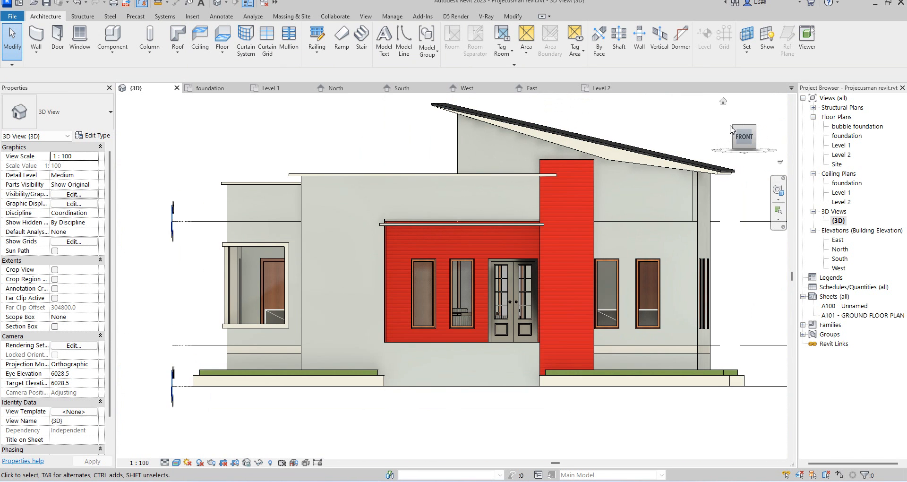
pyautogui.click(735, 129)
pyautogui.scroll(5, 492, 306)
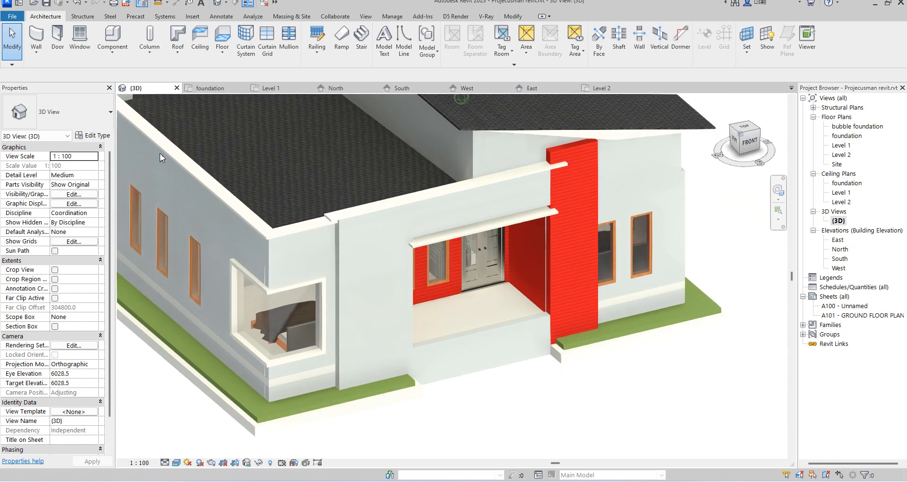
pyautogui.scroll(-5, 493, 307)
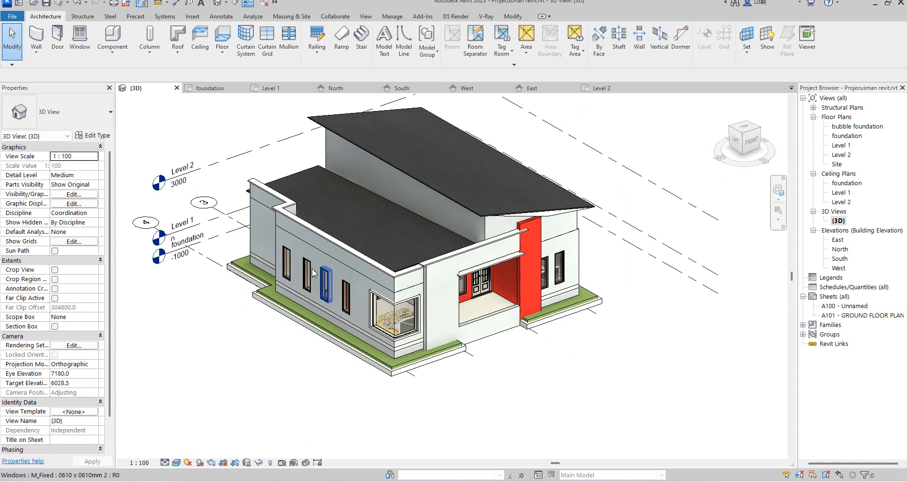
pyautogui.scroll(4, 530, 331)
pyautogui.scroll(-4, 529, 331)
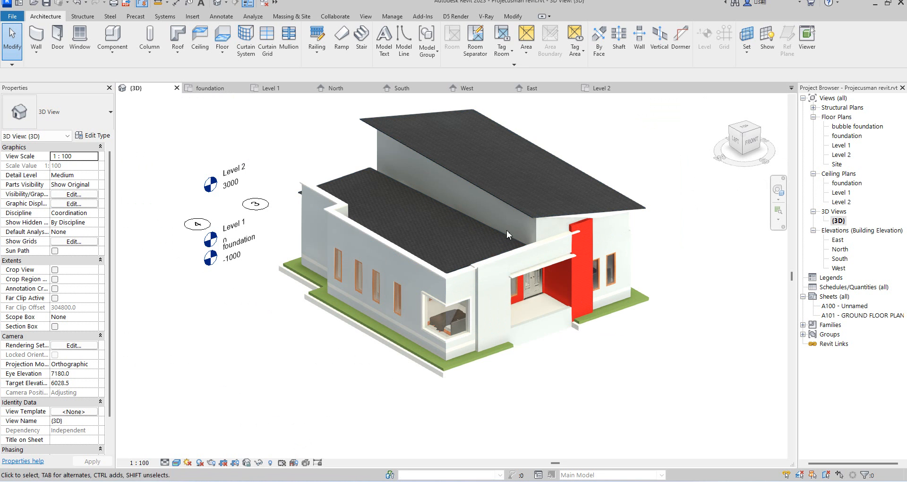
pyautogui.scroll(1, 554, 329)
pyautogui.scroll(1, 554, 329)
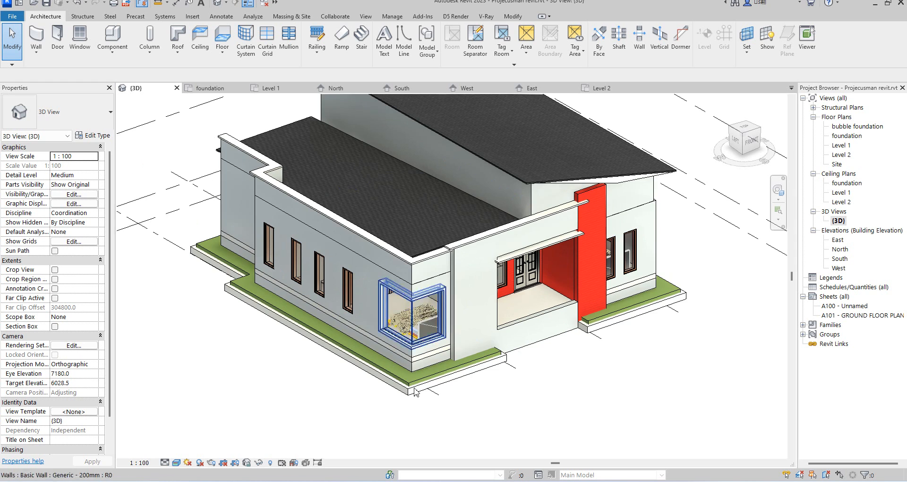
pyautogui.scroll(-2, 409, 363)
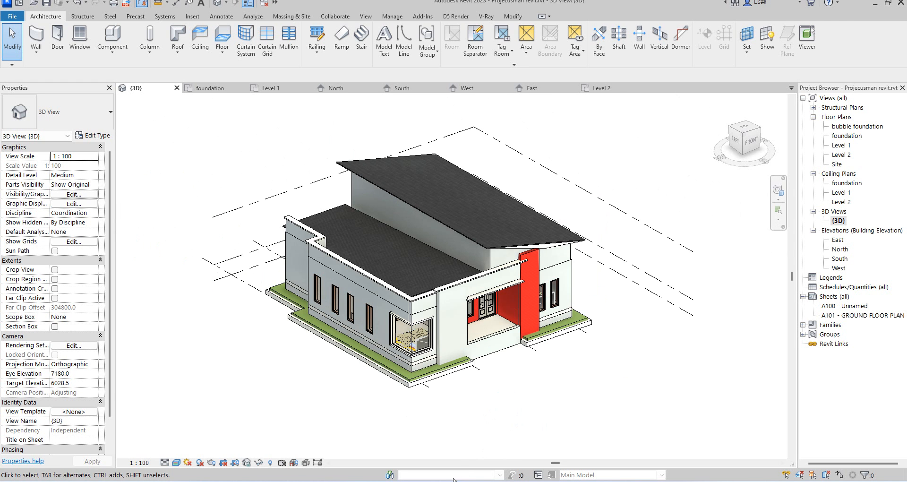